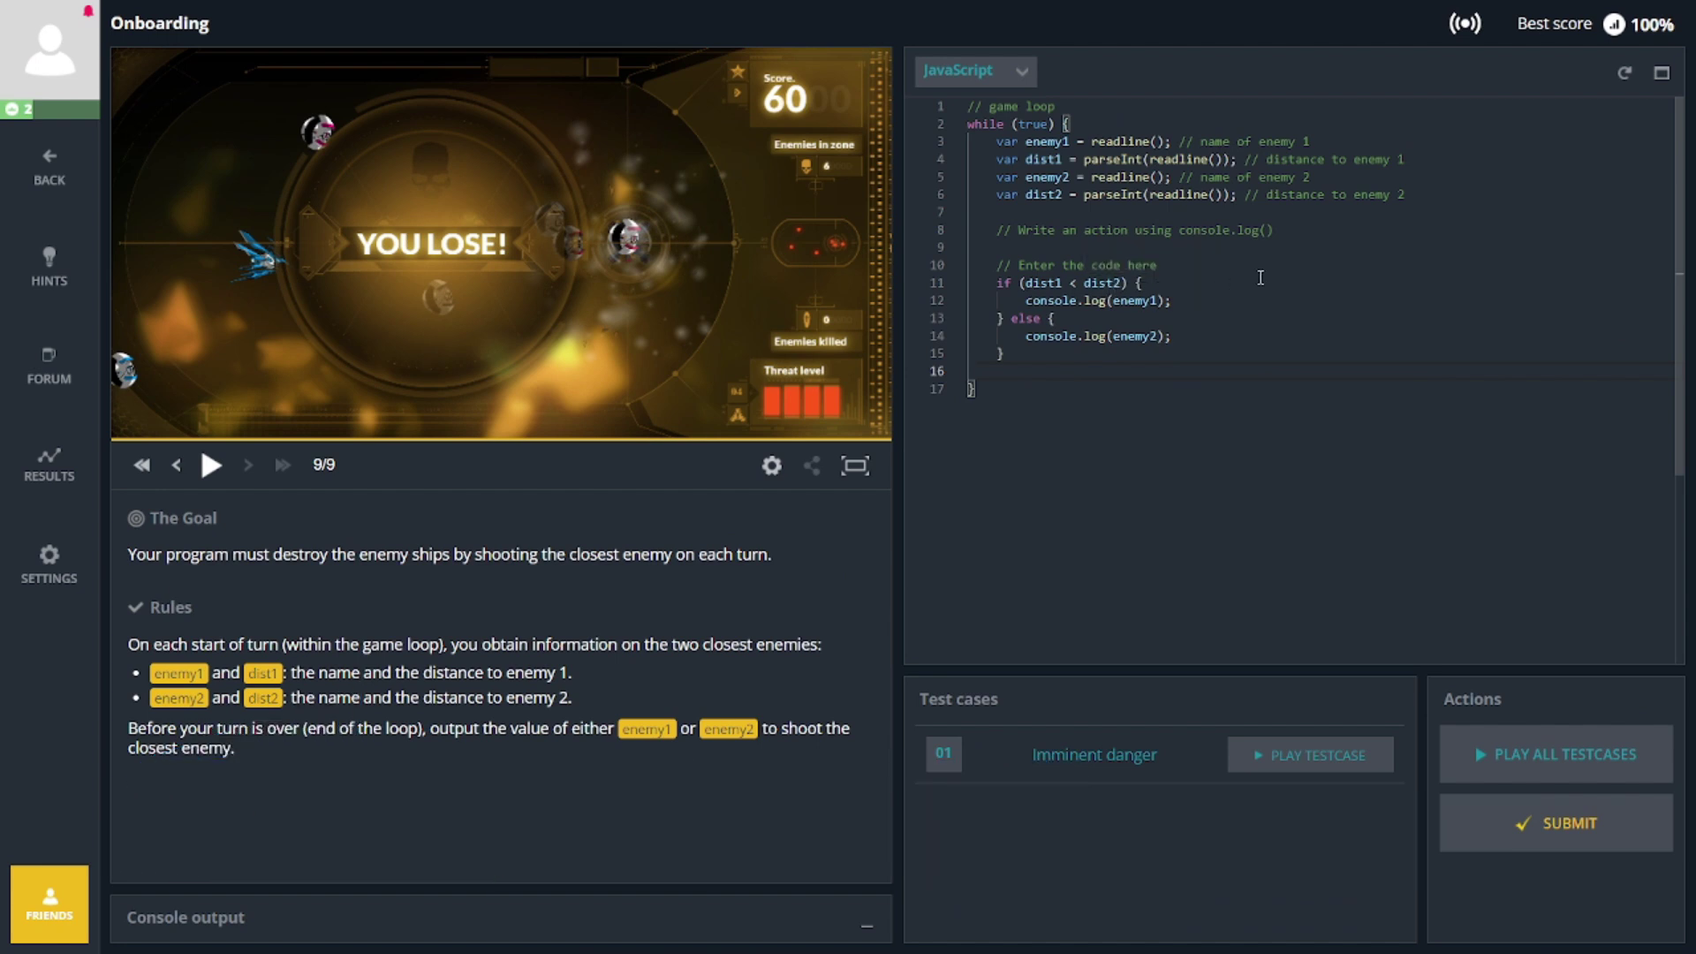
Replace the if/else on lines 11–15 so it logs enemy1 or enemy2, whichever is closer.
drag(1022, 355, 1000, 284)
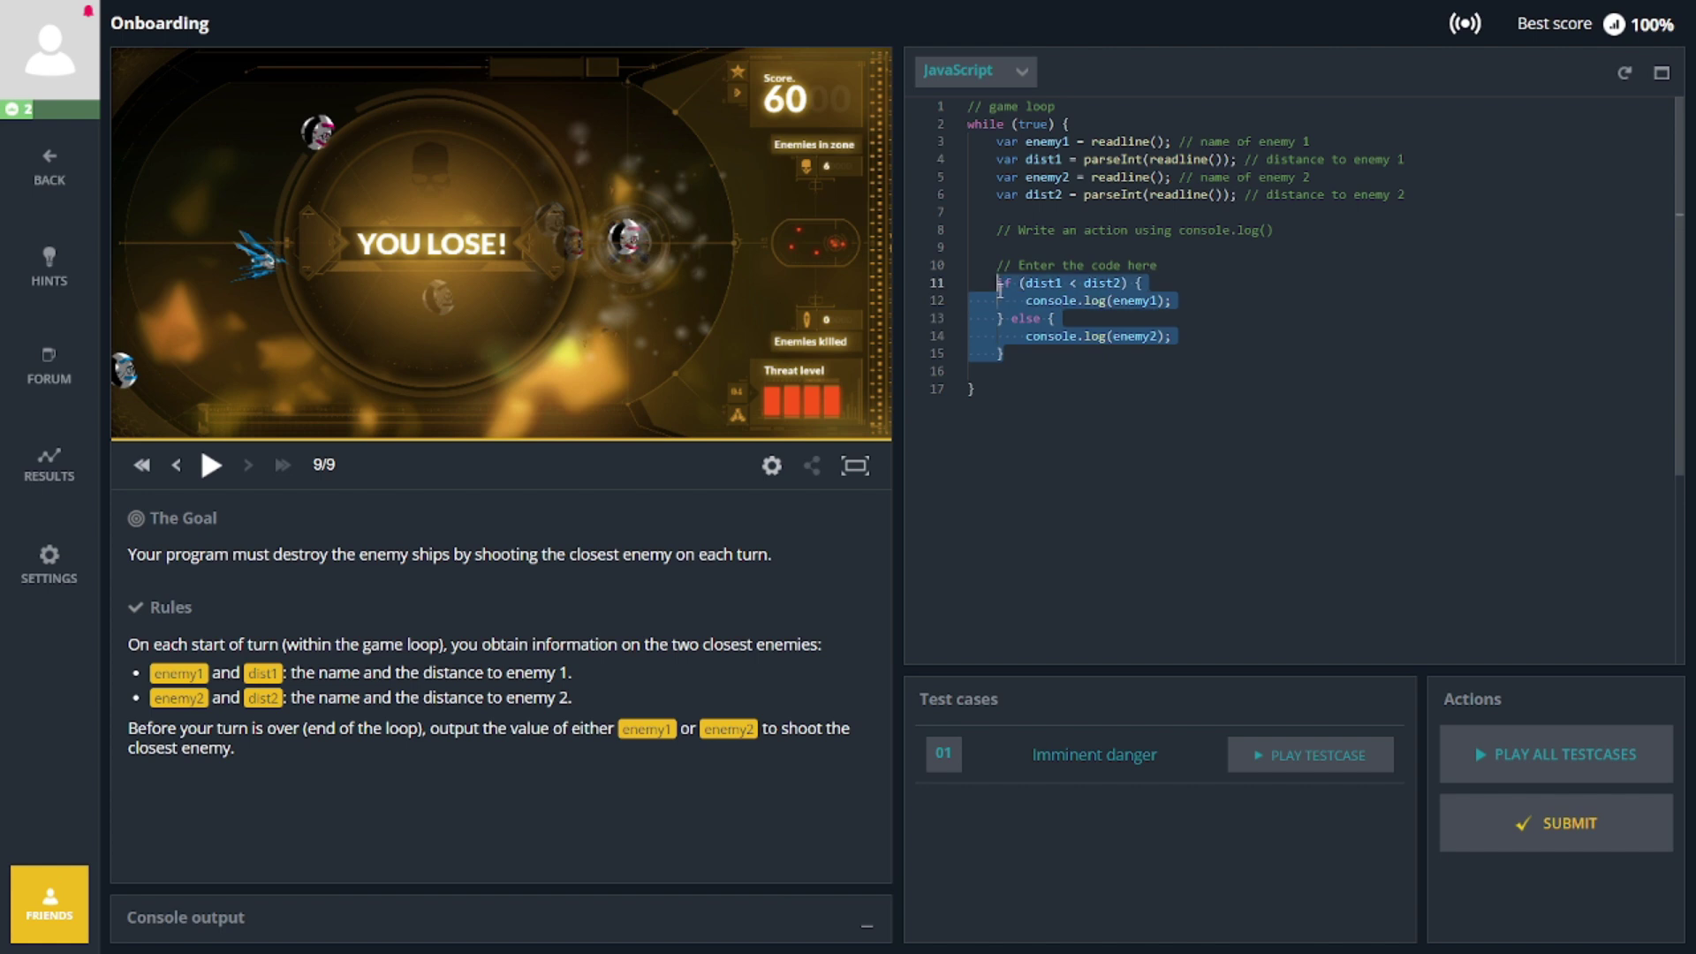
key(BackSpace)
text(if)
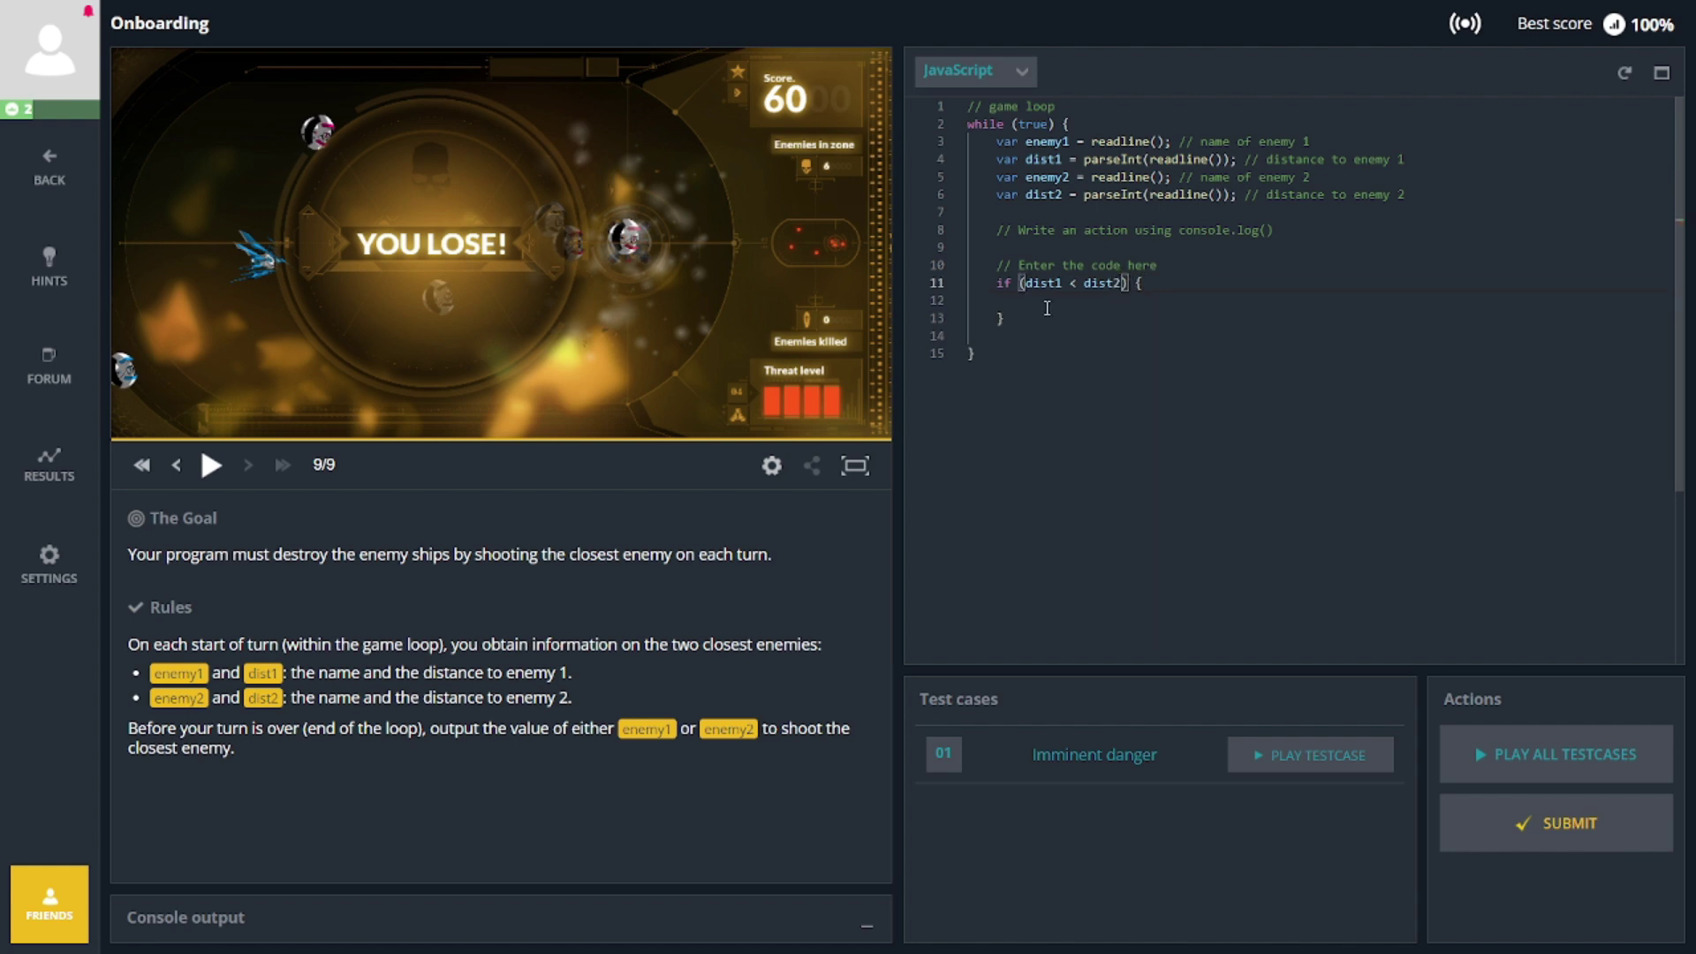
text(le.log(enem)
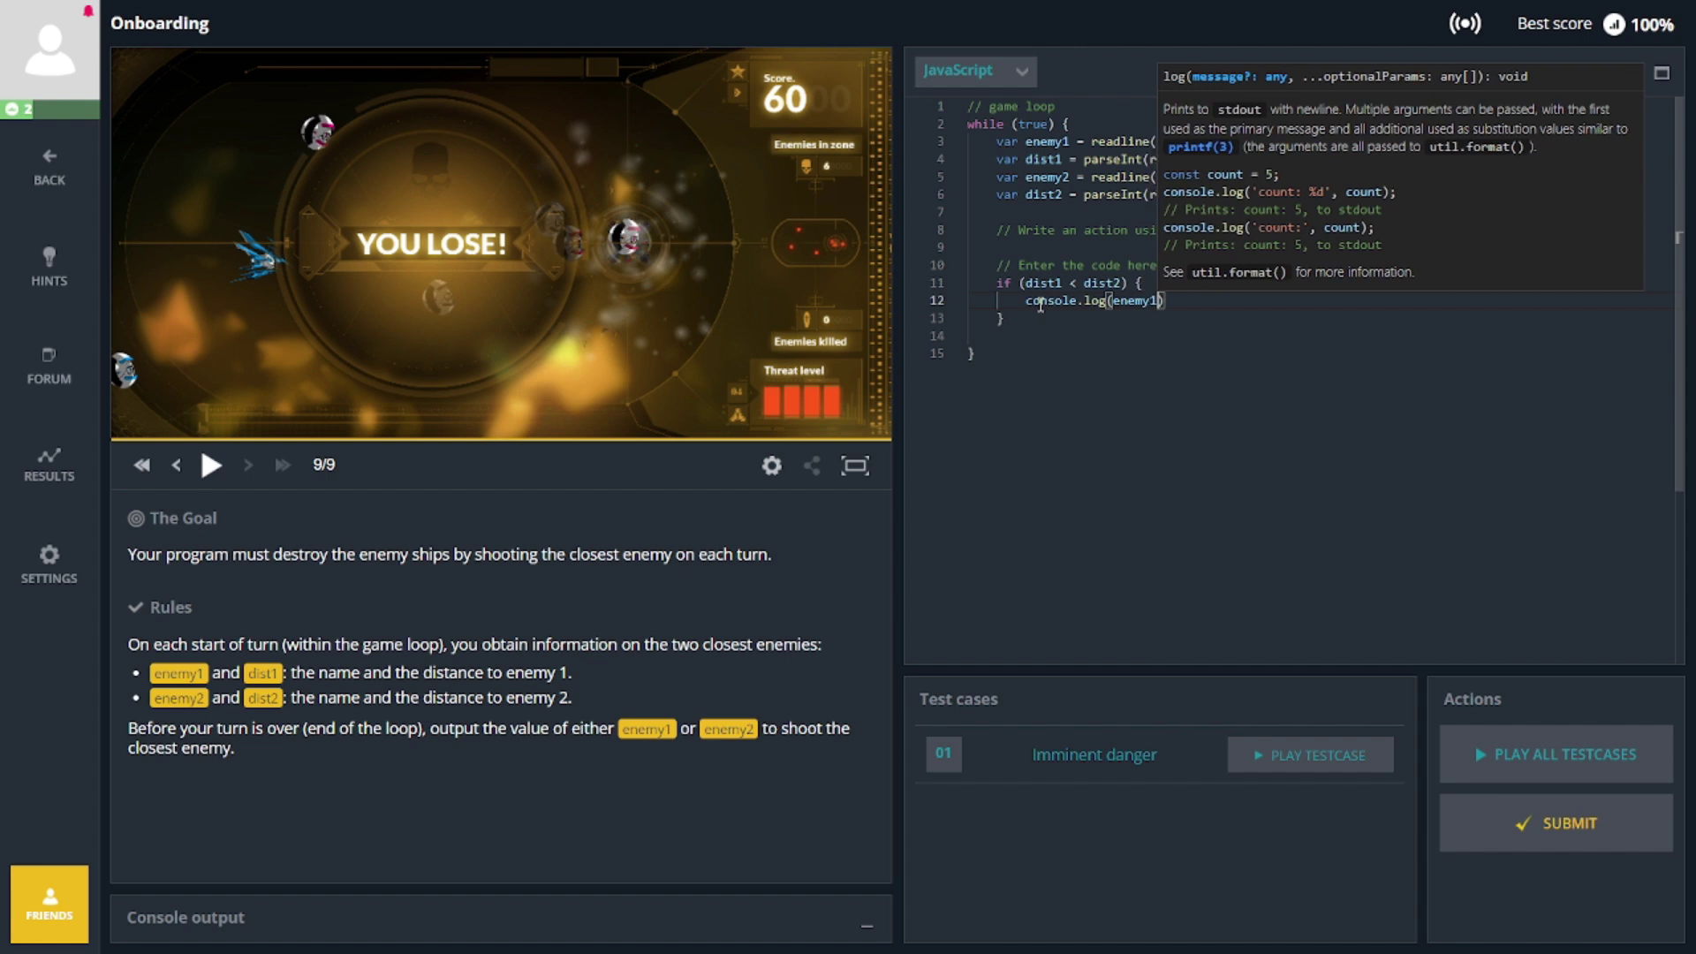
text(y1)
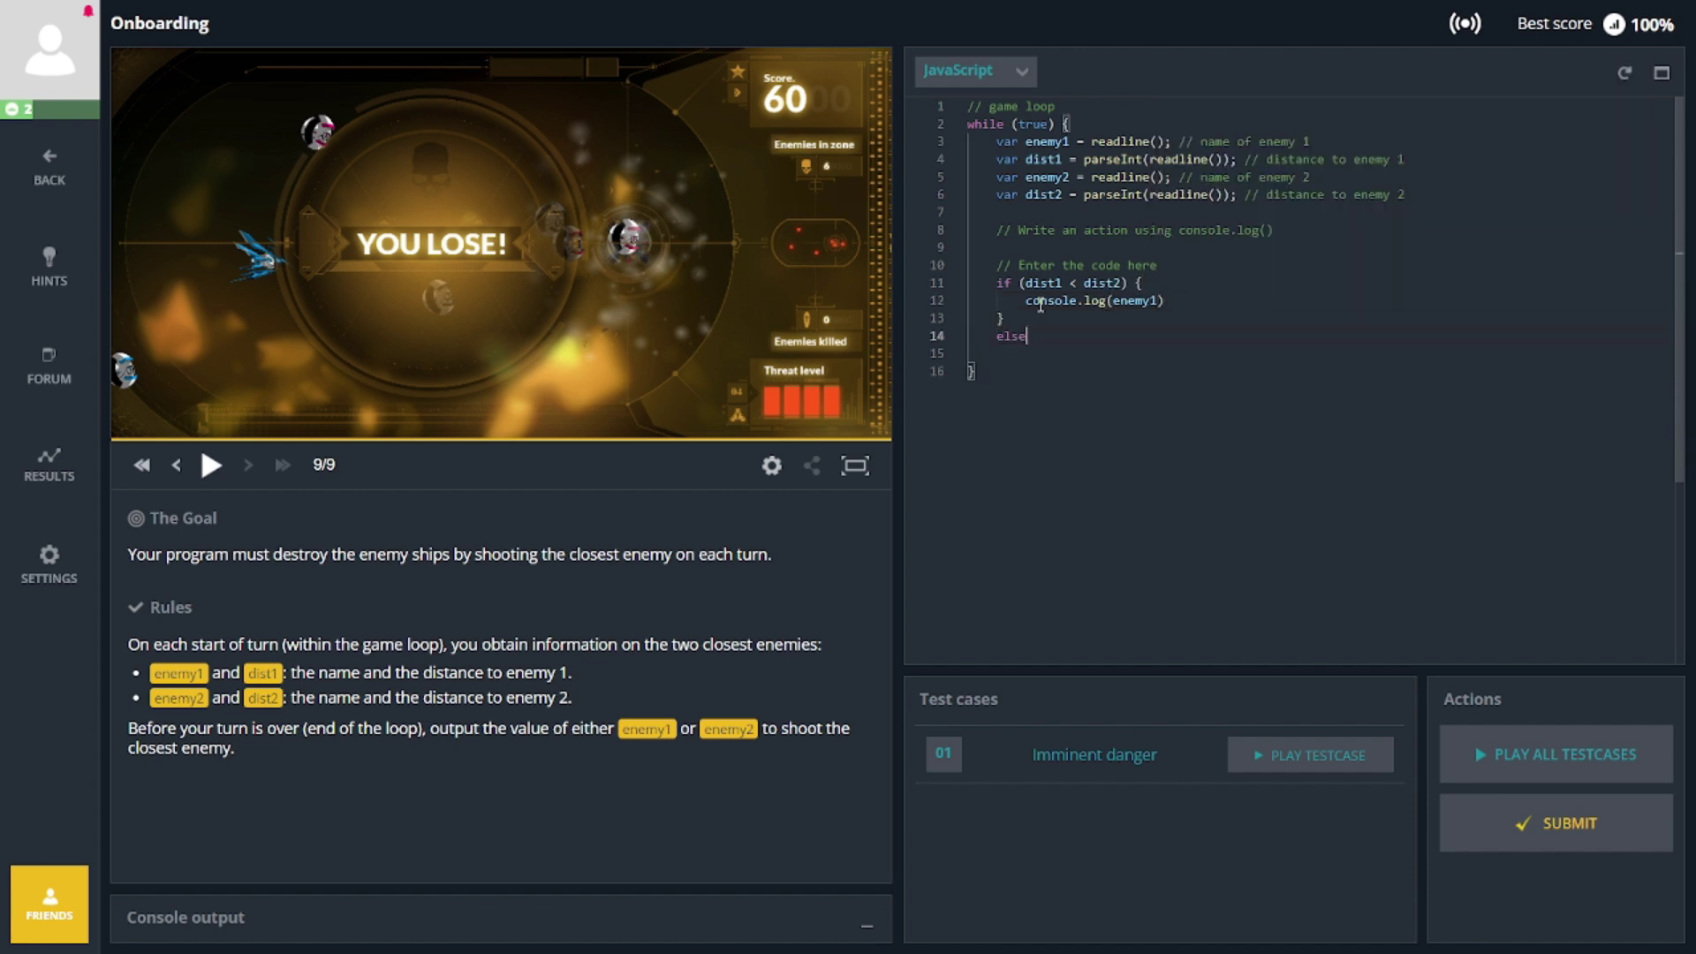
text(.log)
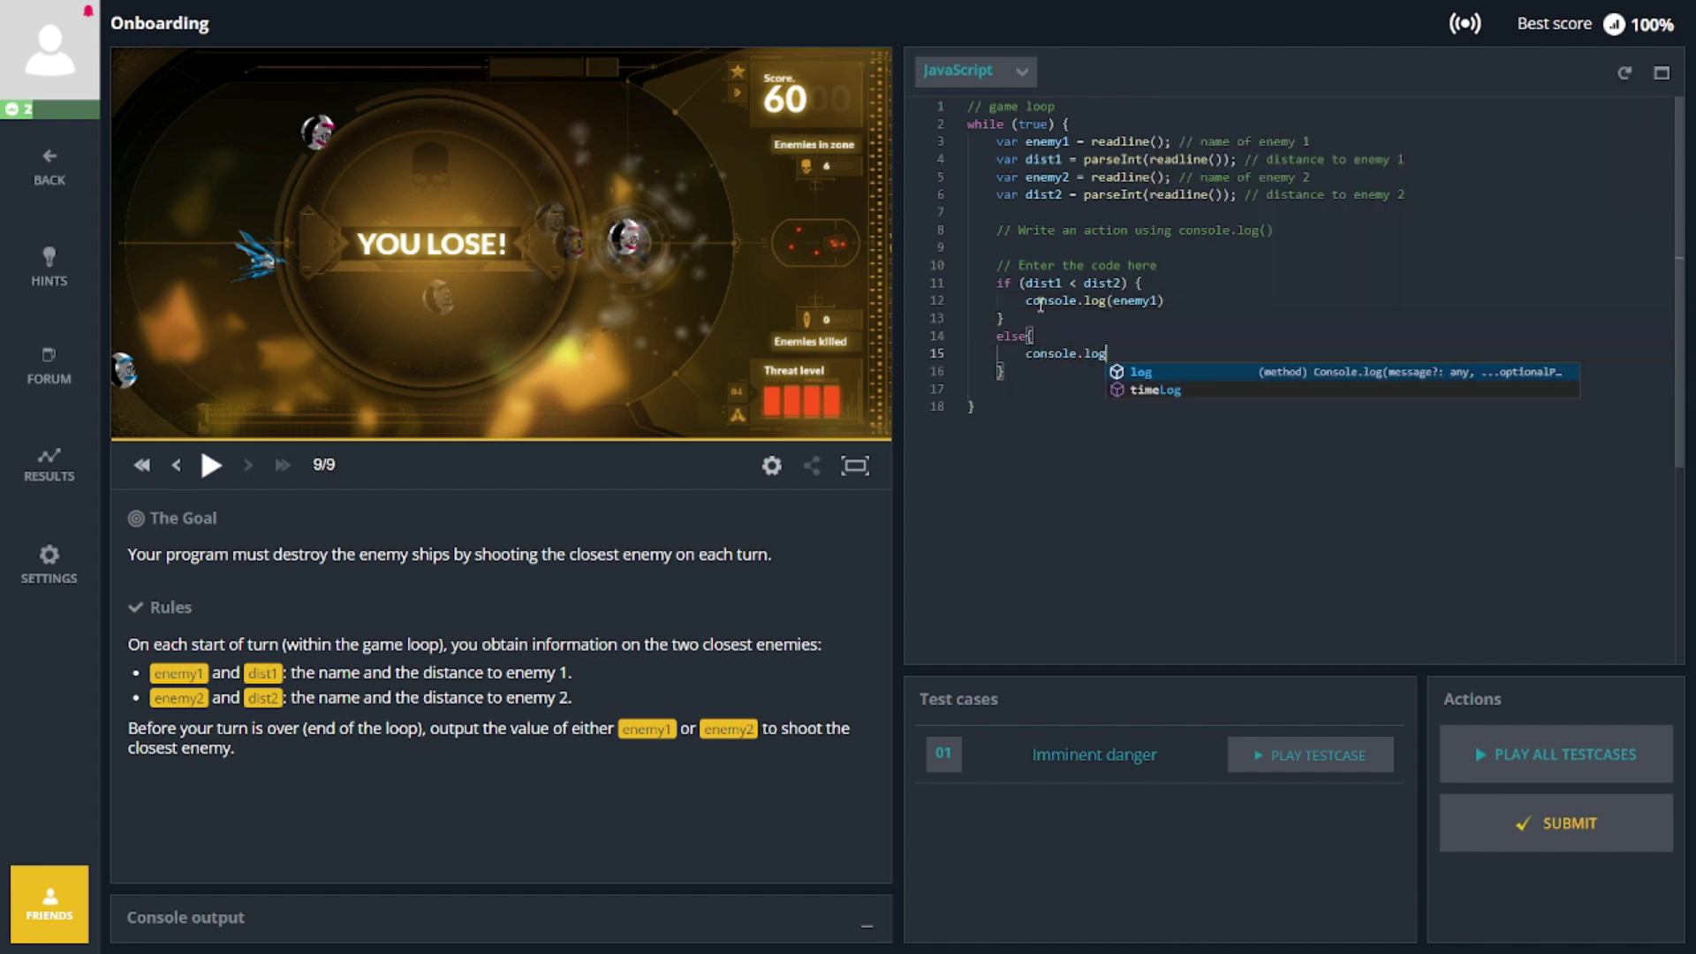
text((enemy2))
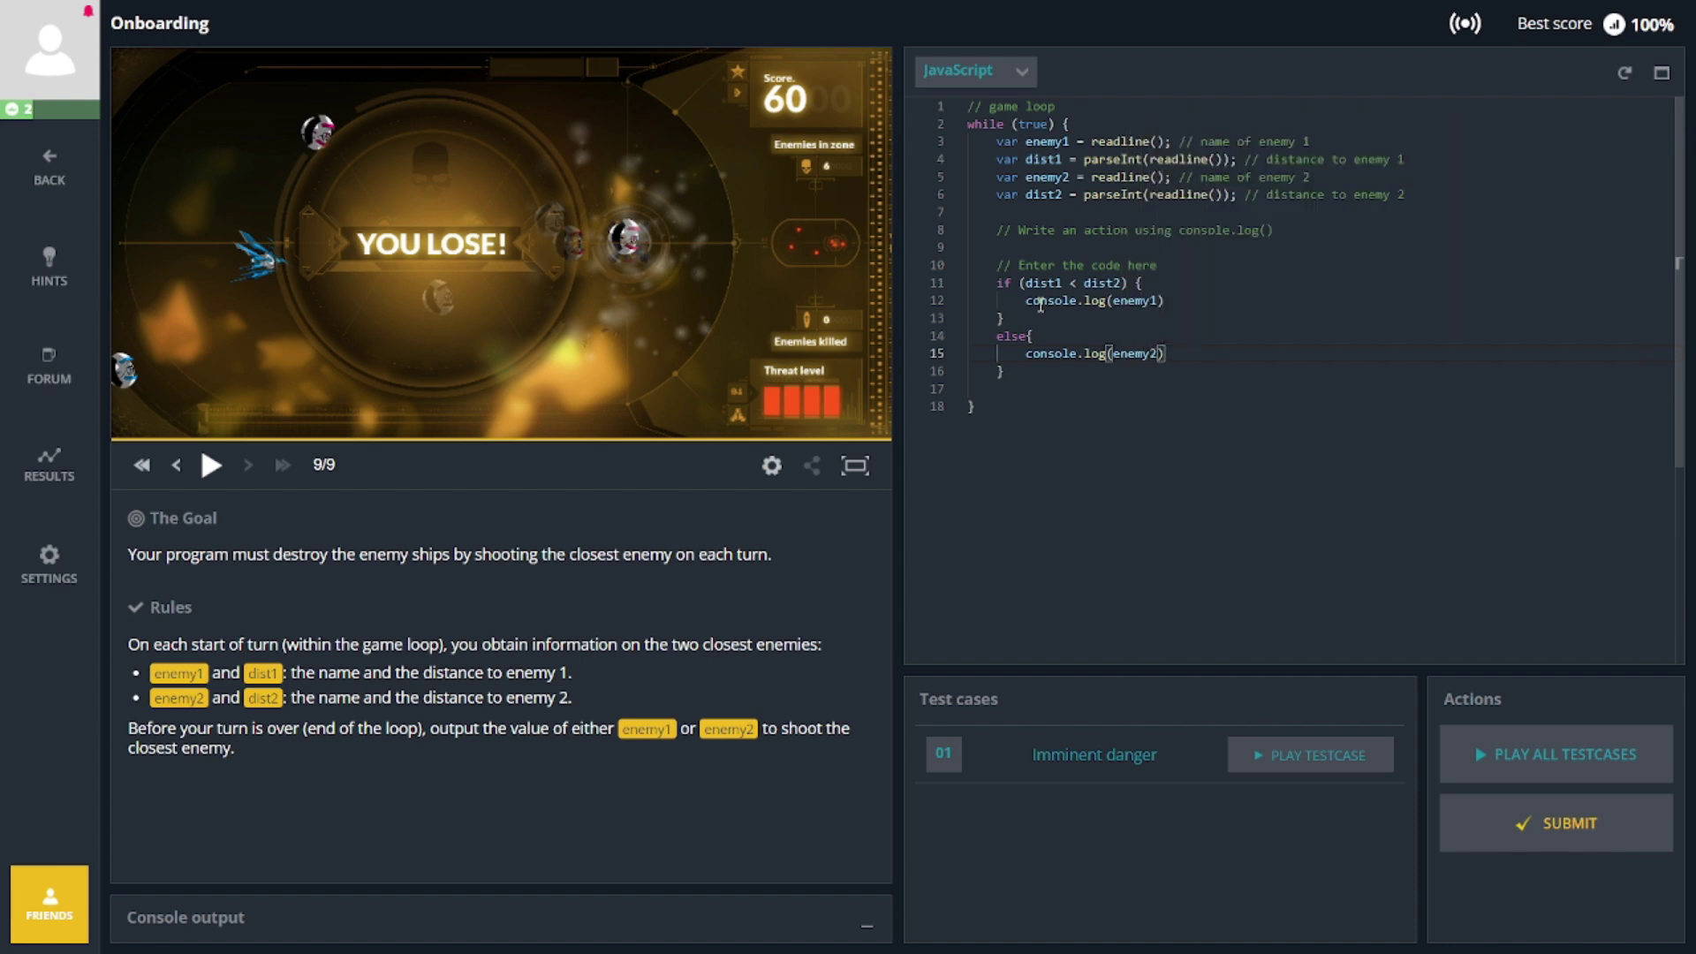
Run the Imminent danger test case, confirm it passes, and submit the solution.
click(1310, 754)
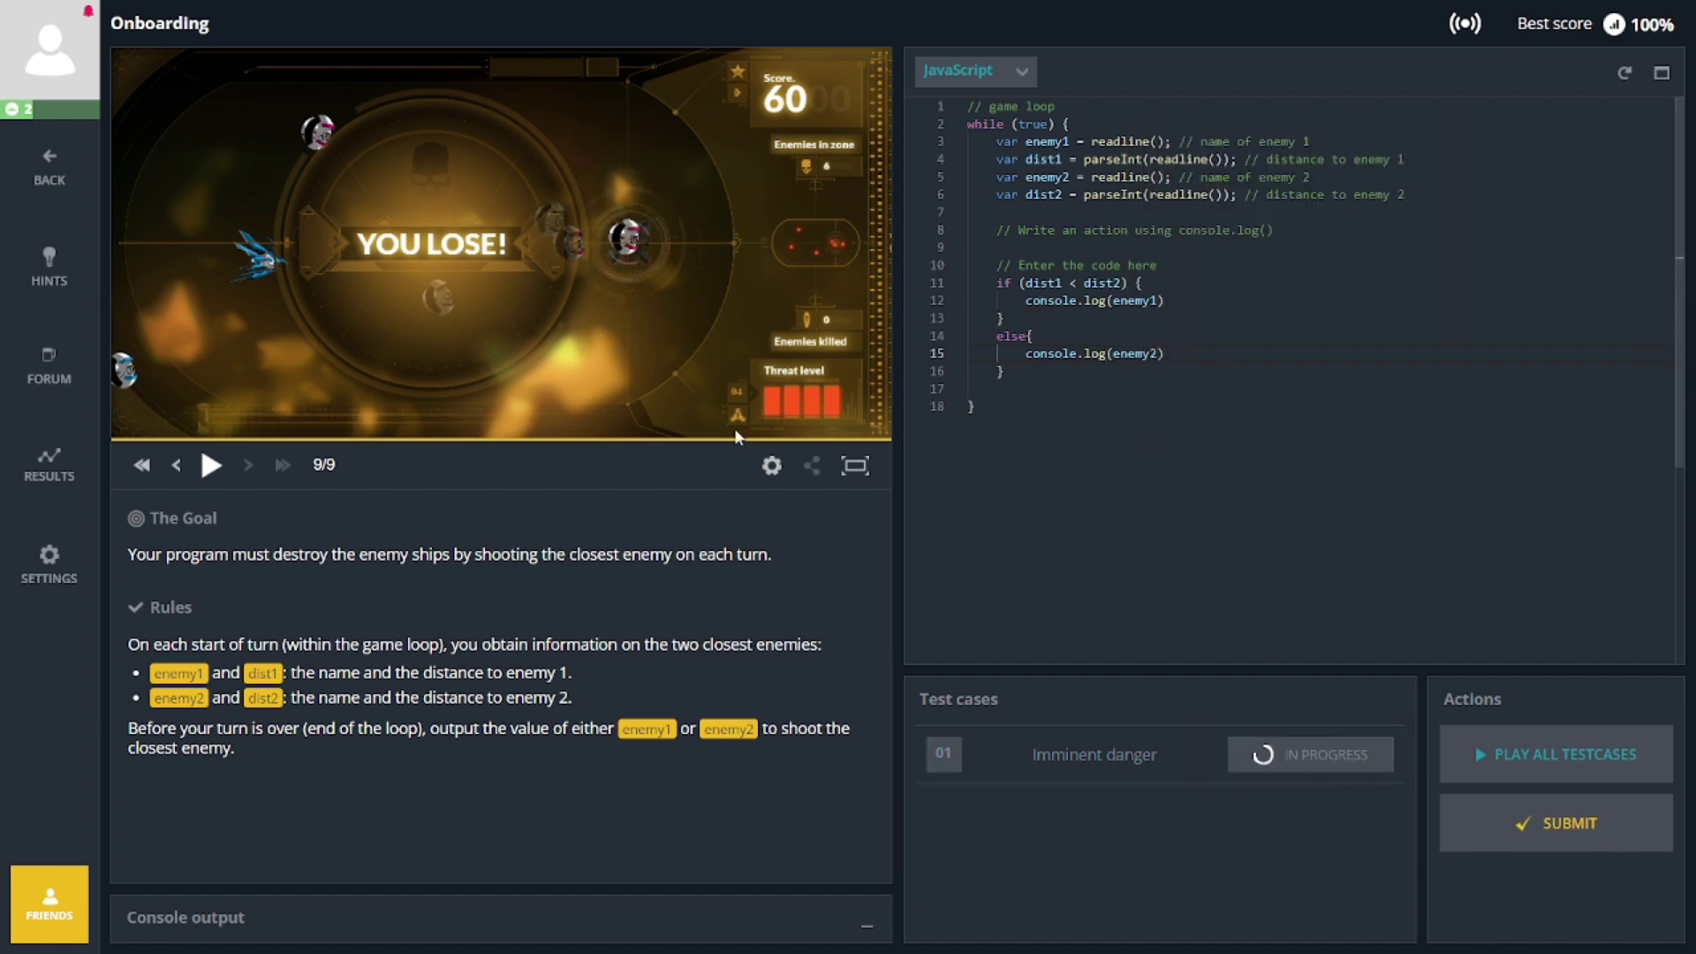
drag(999, 789, 1217, 813)
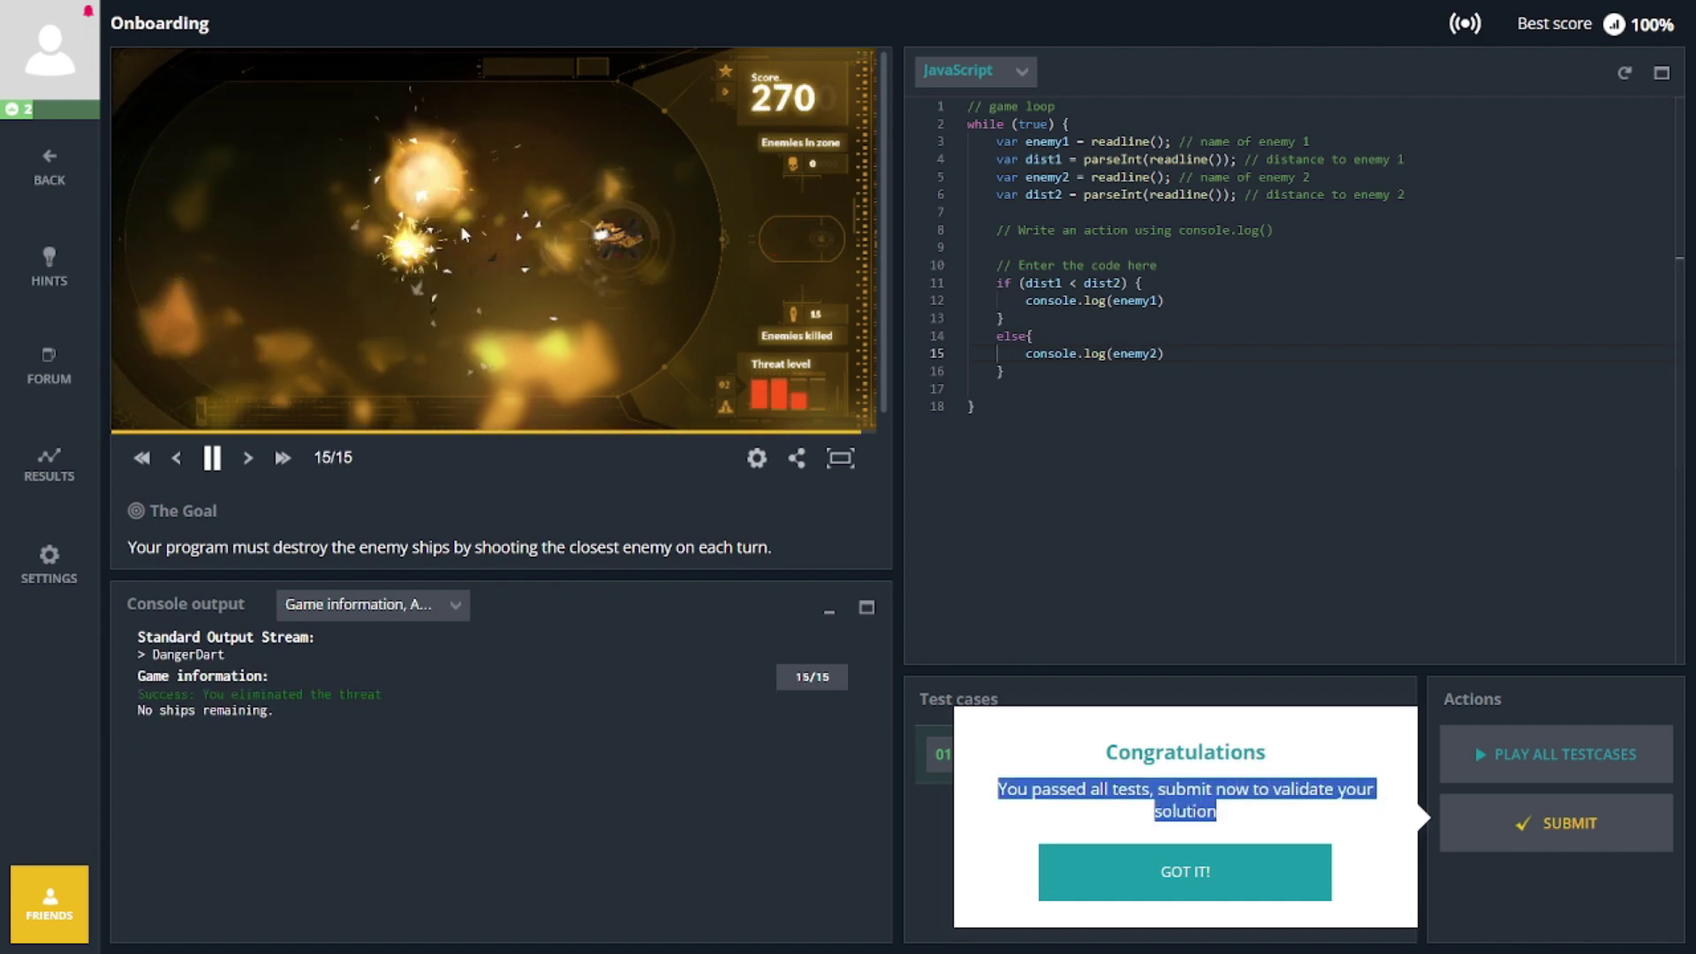
click(1139, 892)
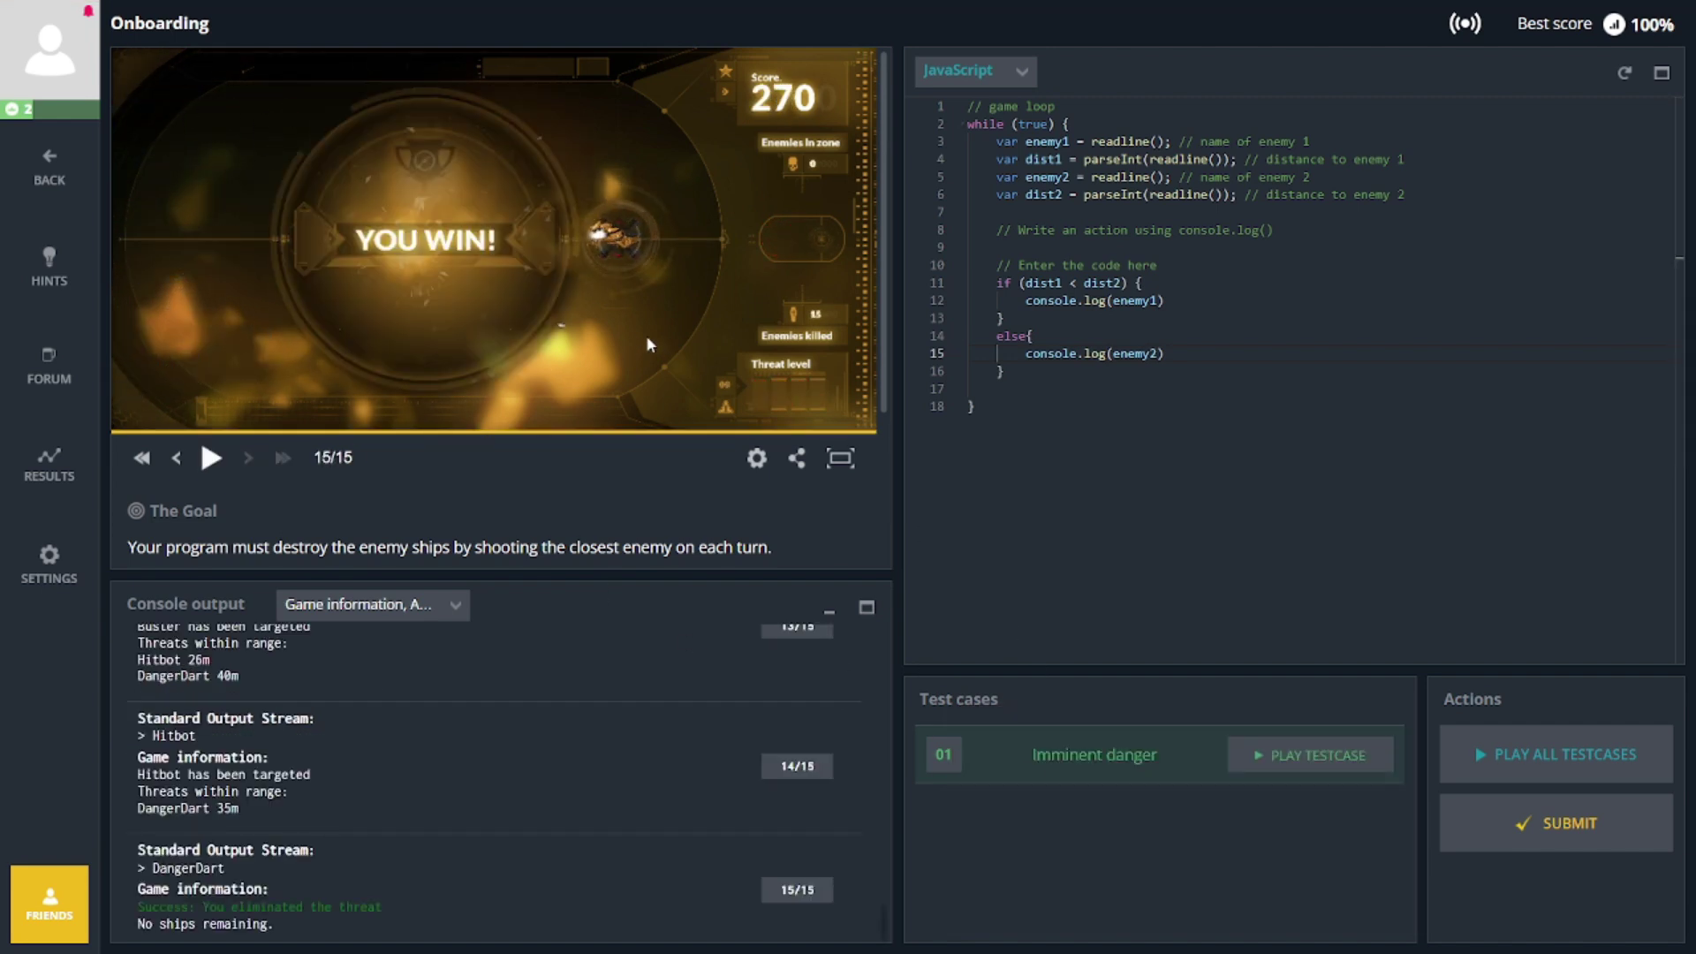
click(1552, 827)
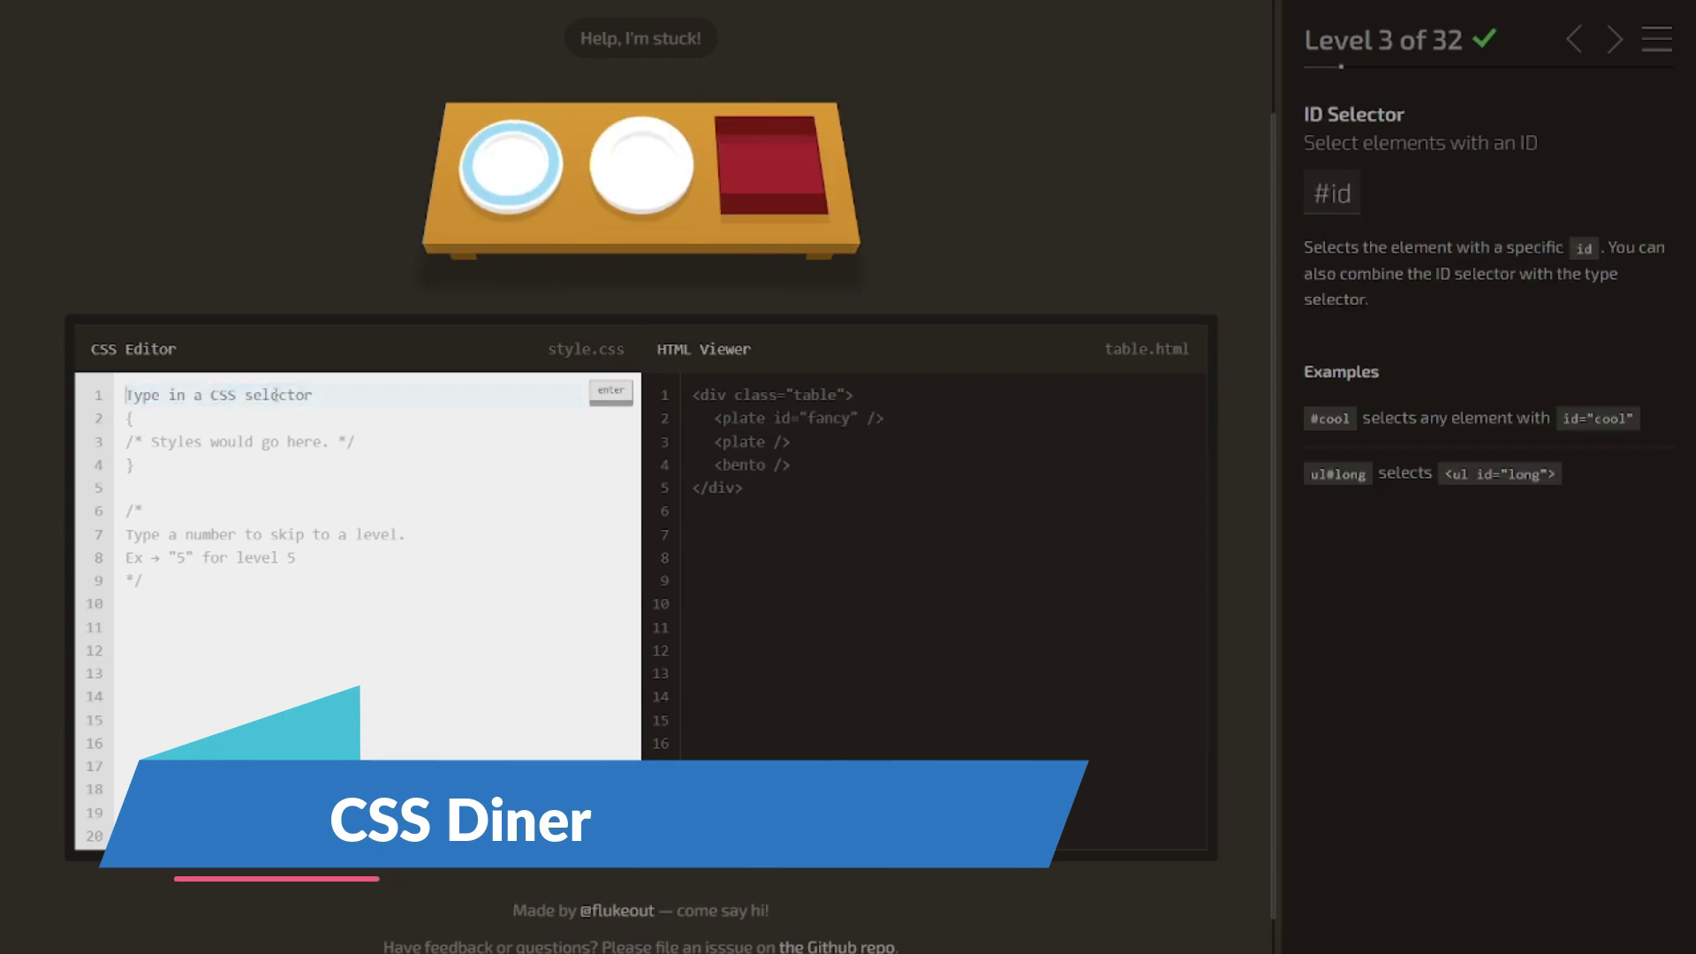
Solve the ID and descendant levels with #fancy, plate apple and #fancy pickle.
text(#fanc)
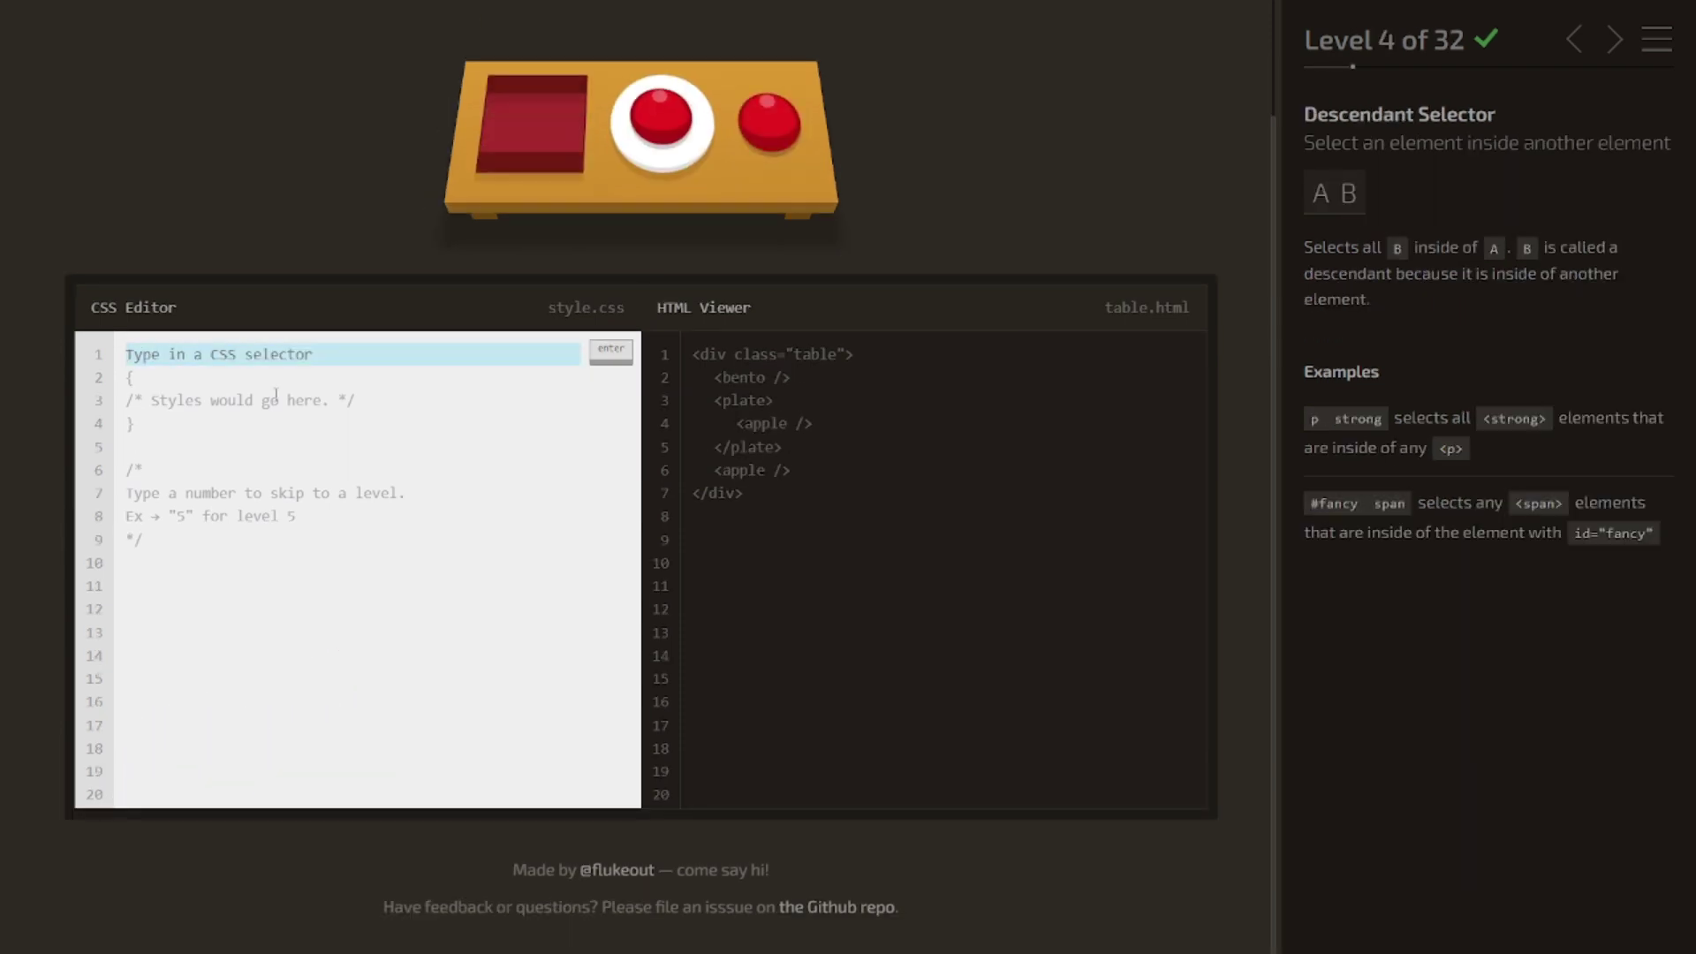
text(plate app)
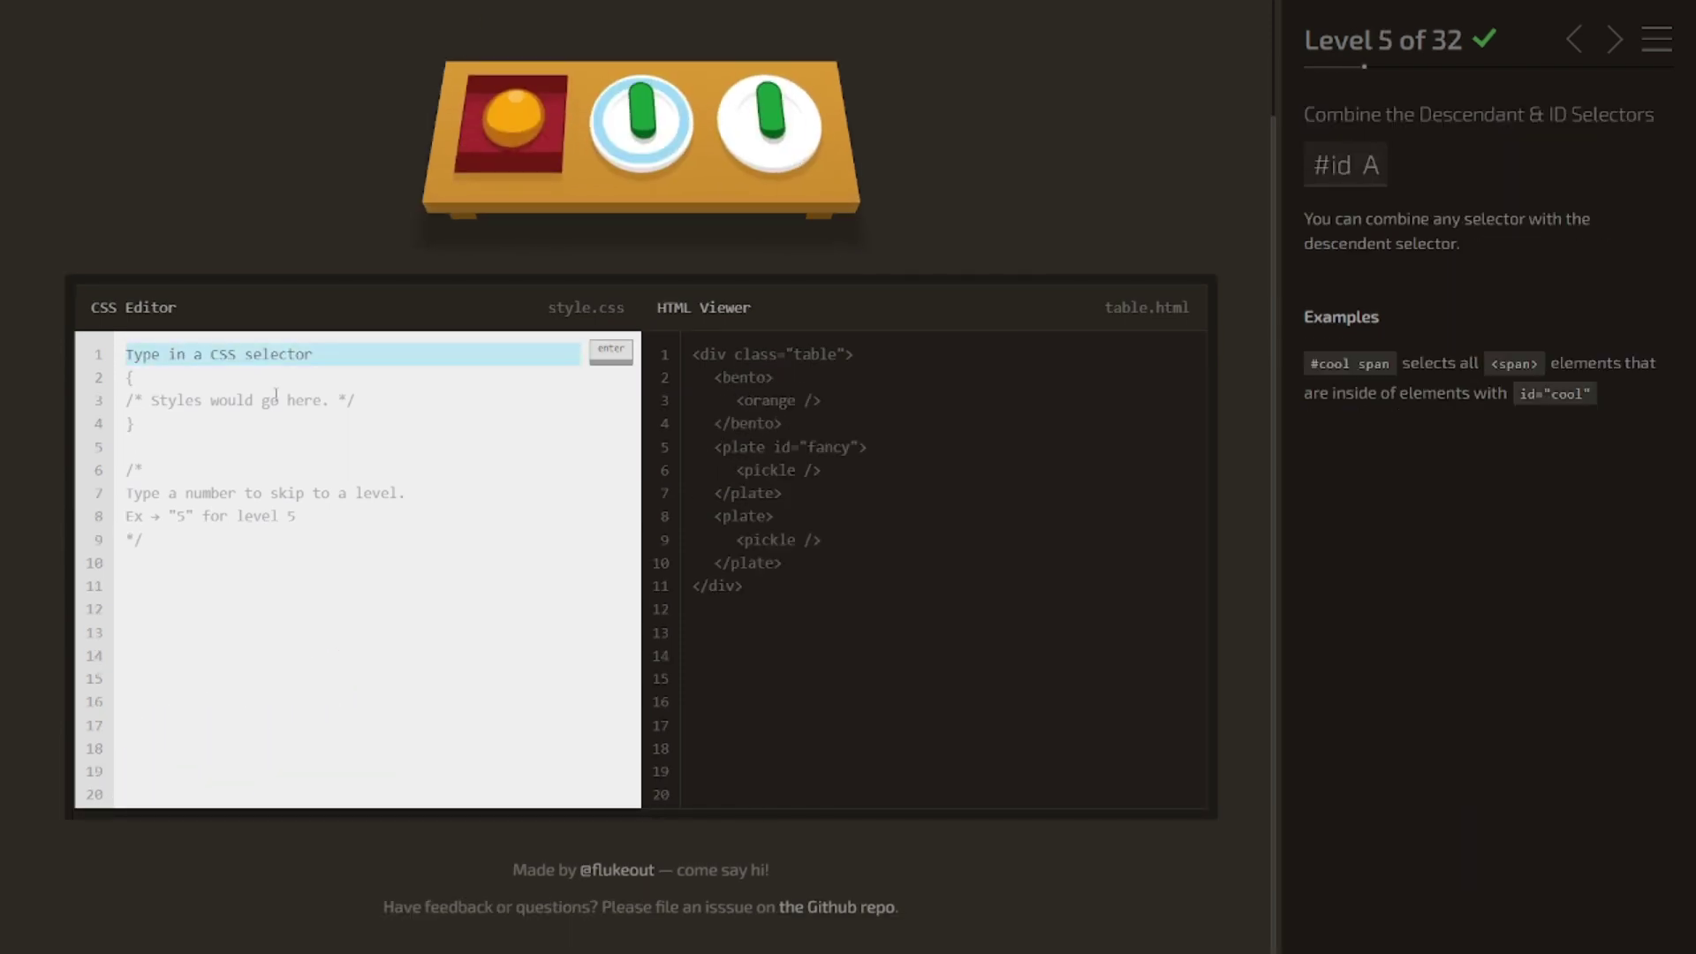
text(#fancy pickle)
key(Return)
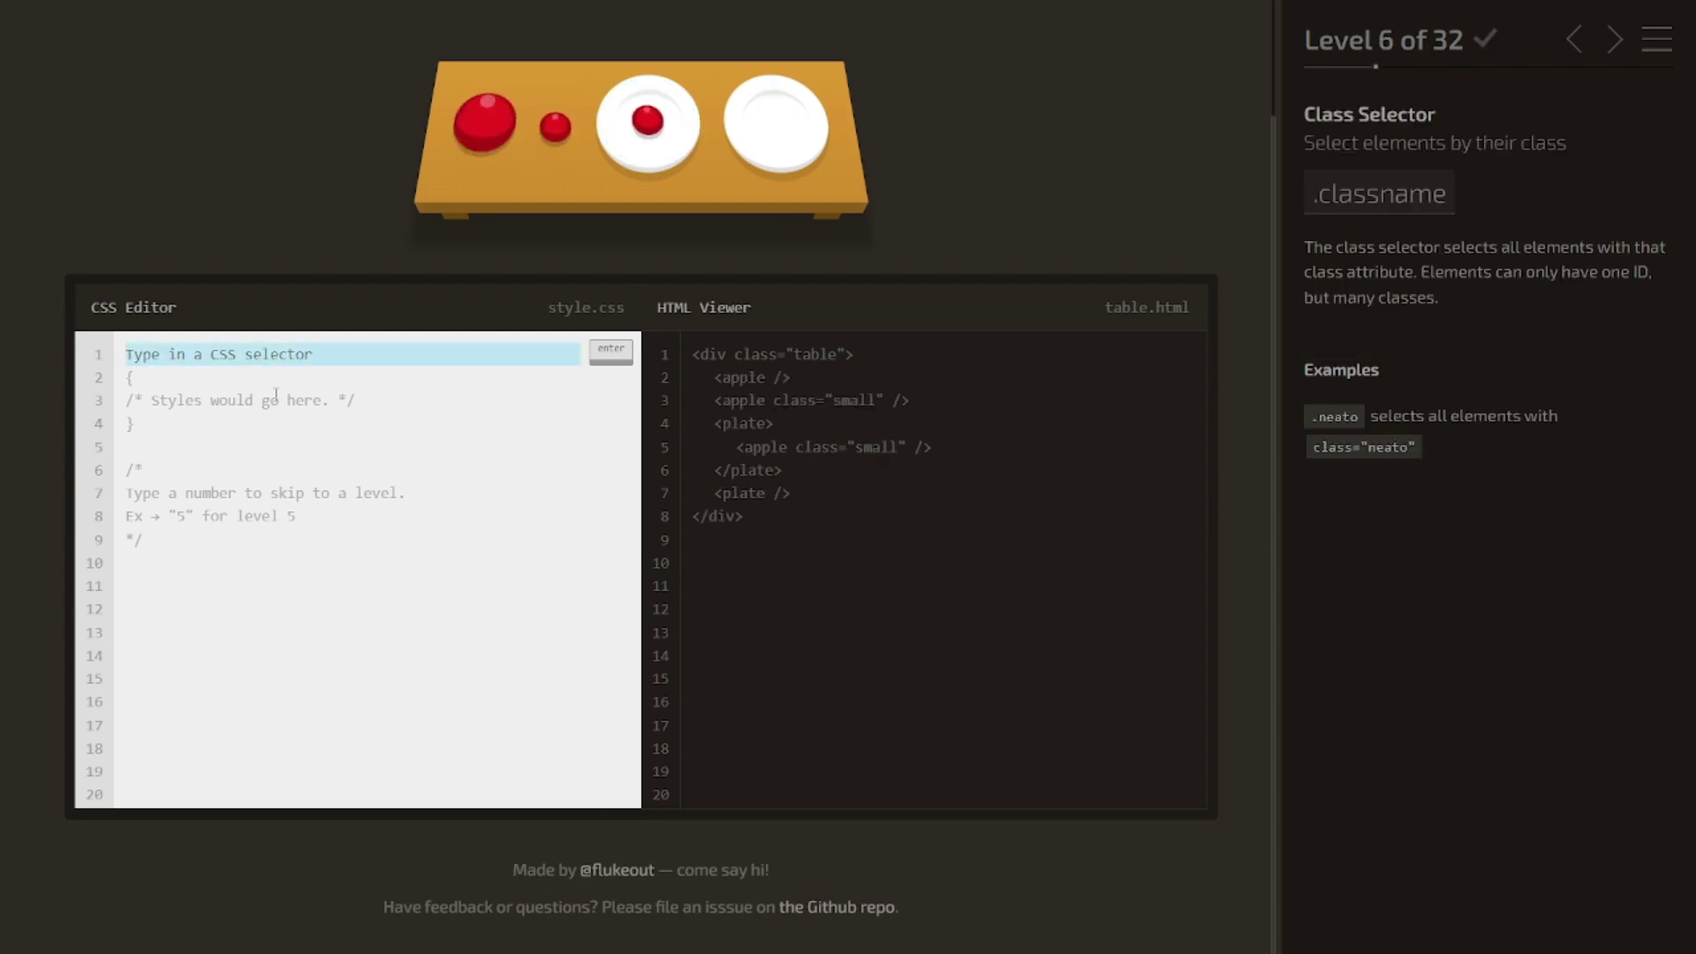
Solve the class selector levels with .small and .smallplate.small, glancing at the level list.
text(.)
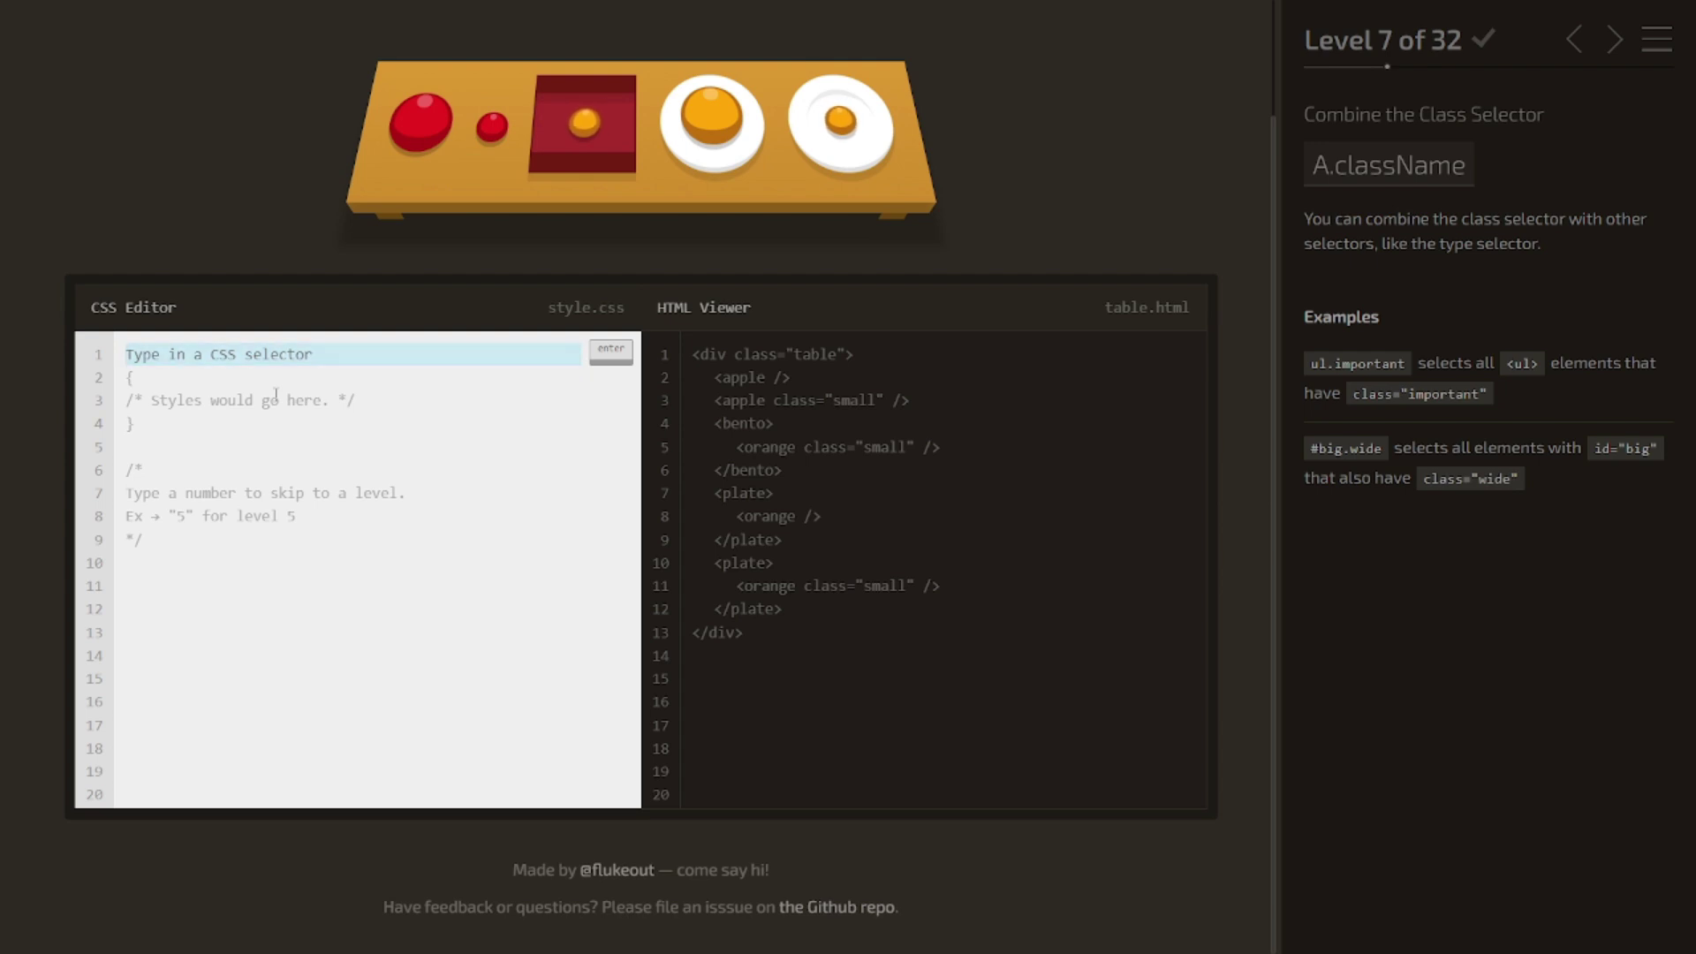
click(1657, 39)
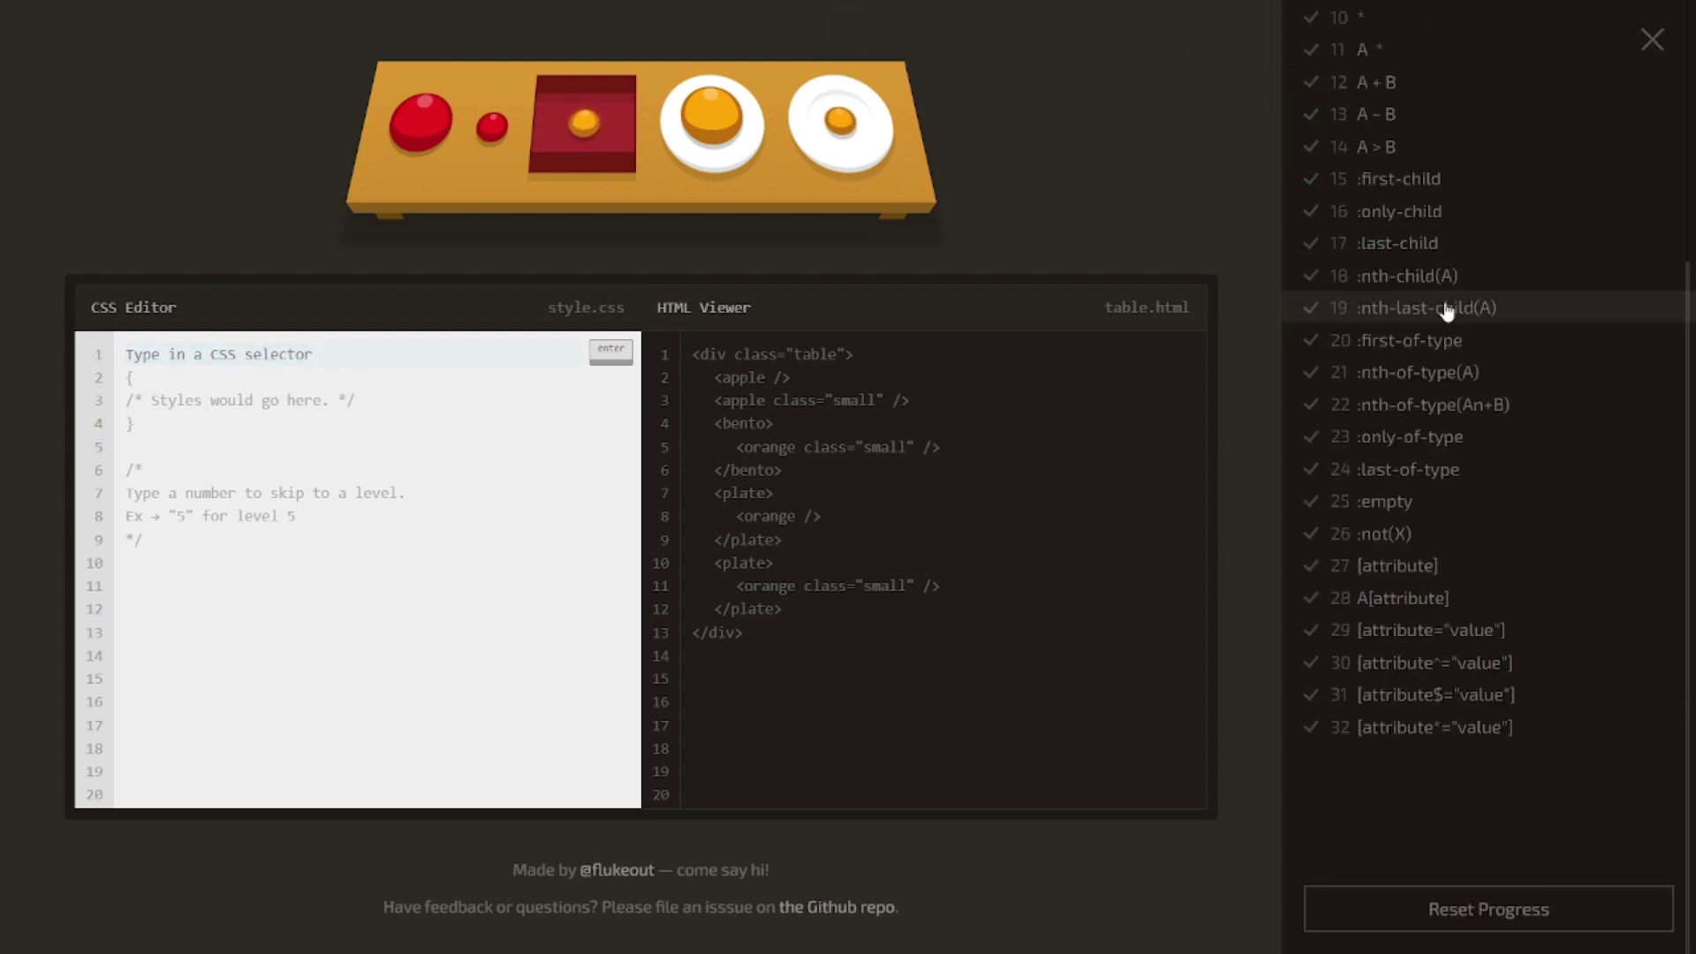
click(1654, 39)
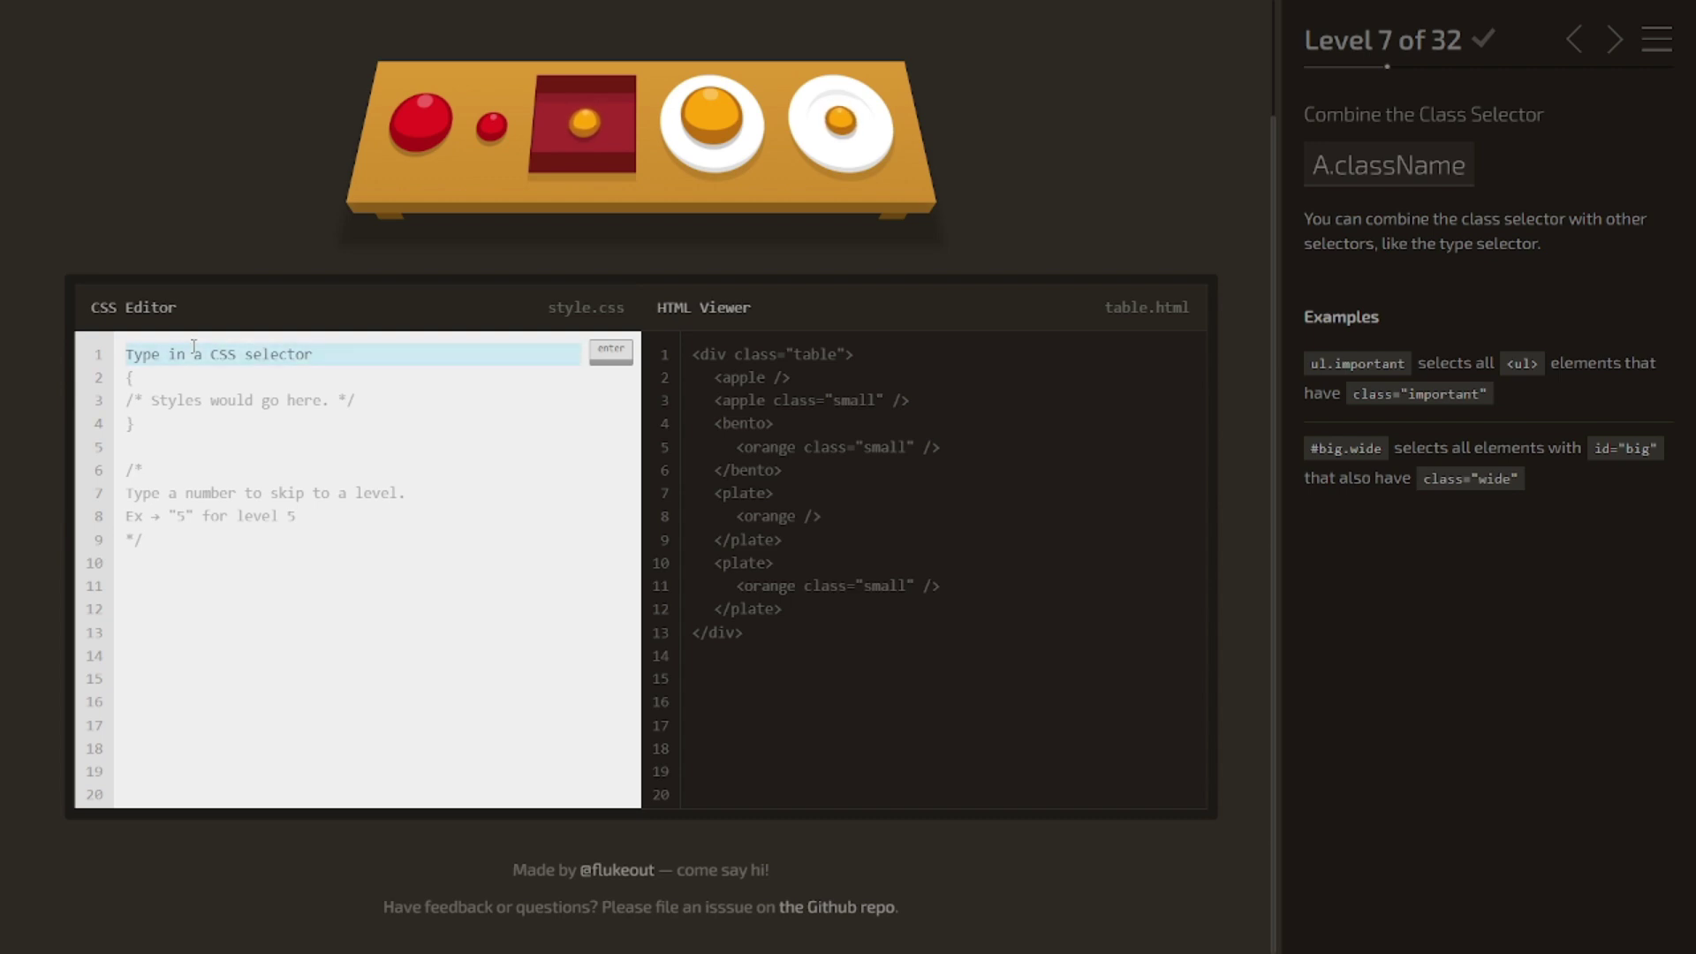
text(.small)
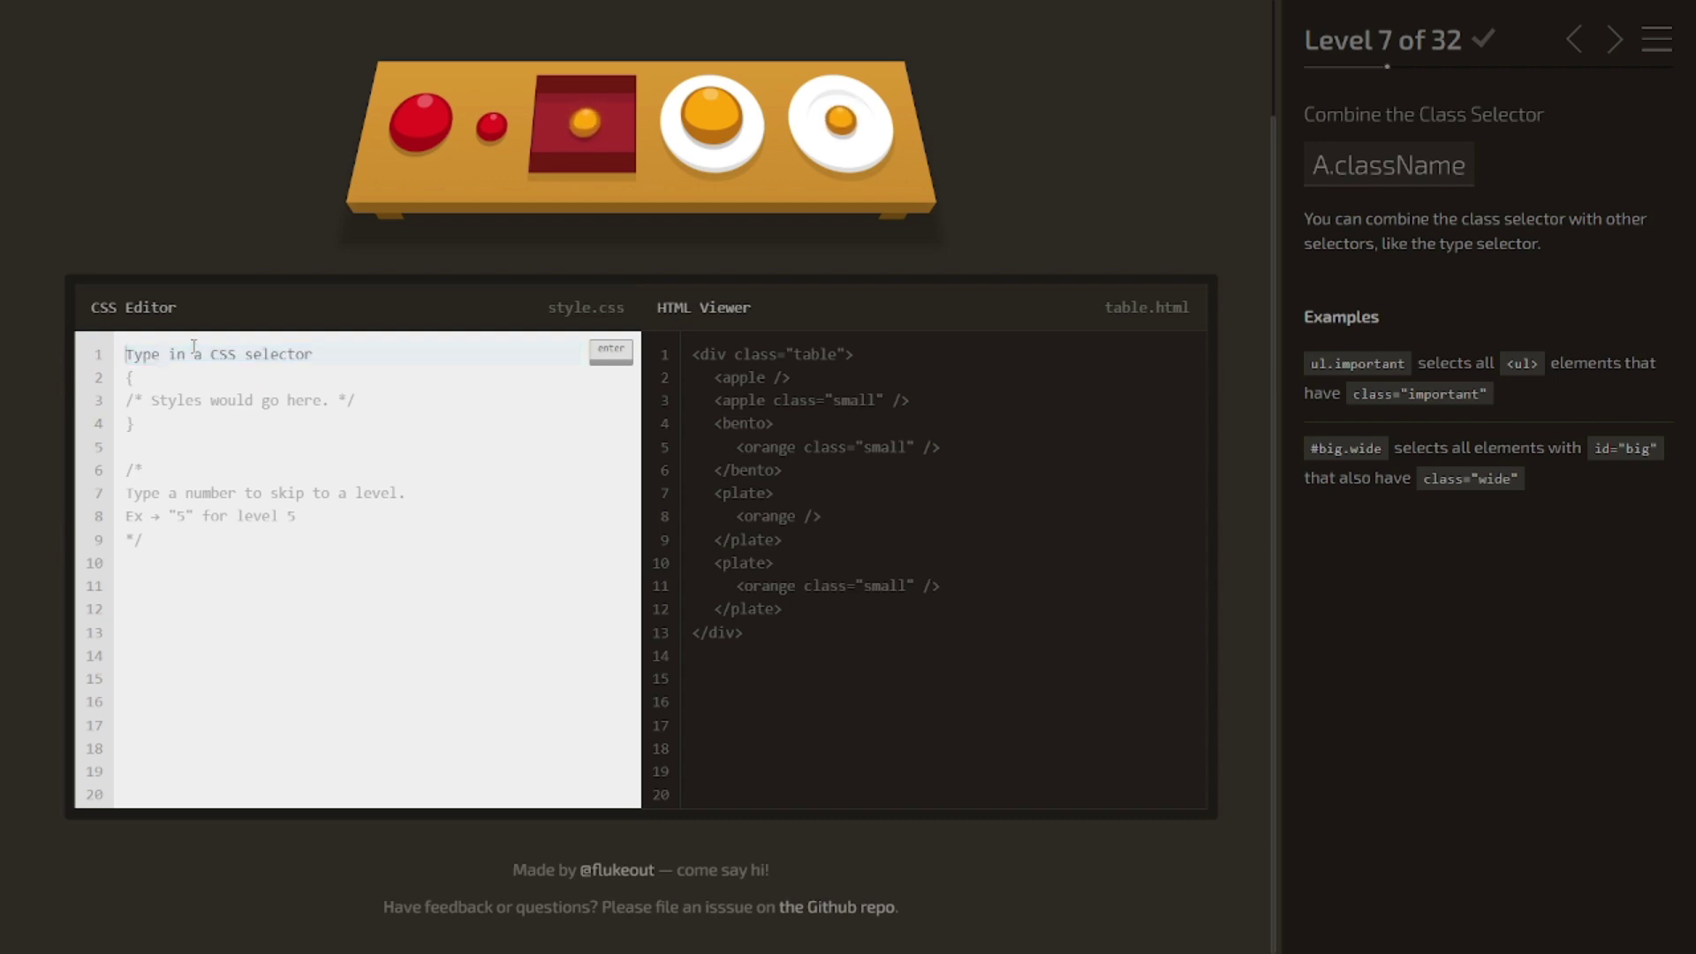
text(plate.small)
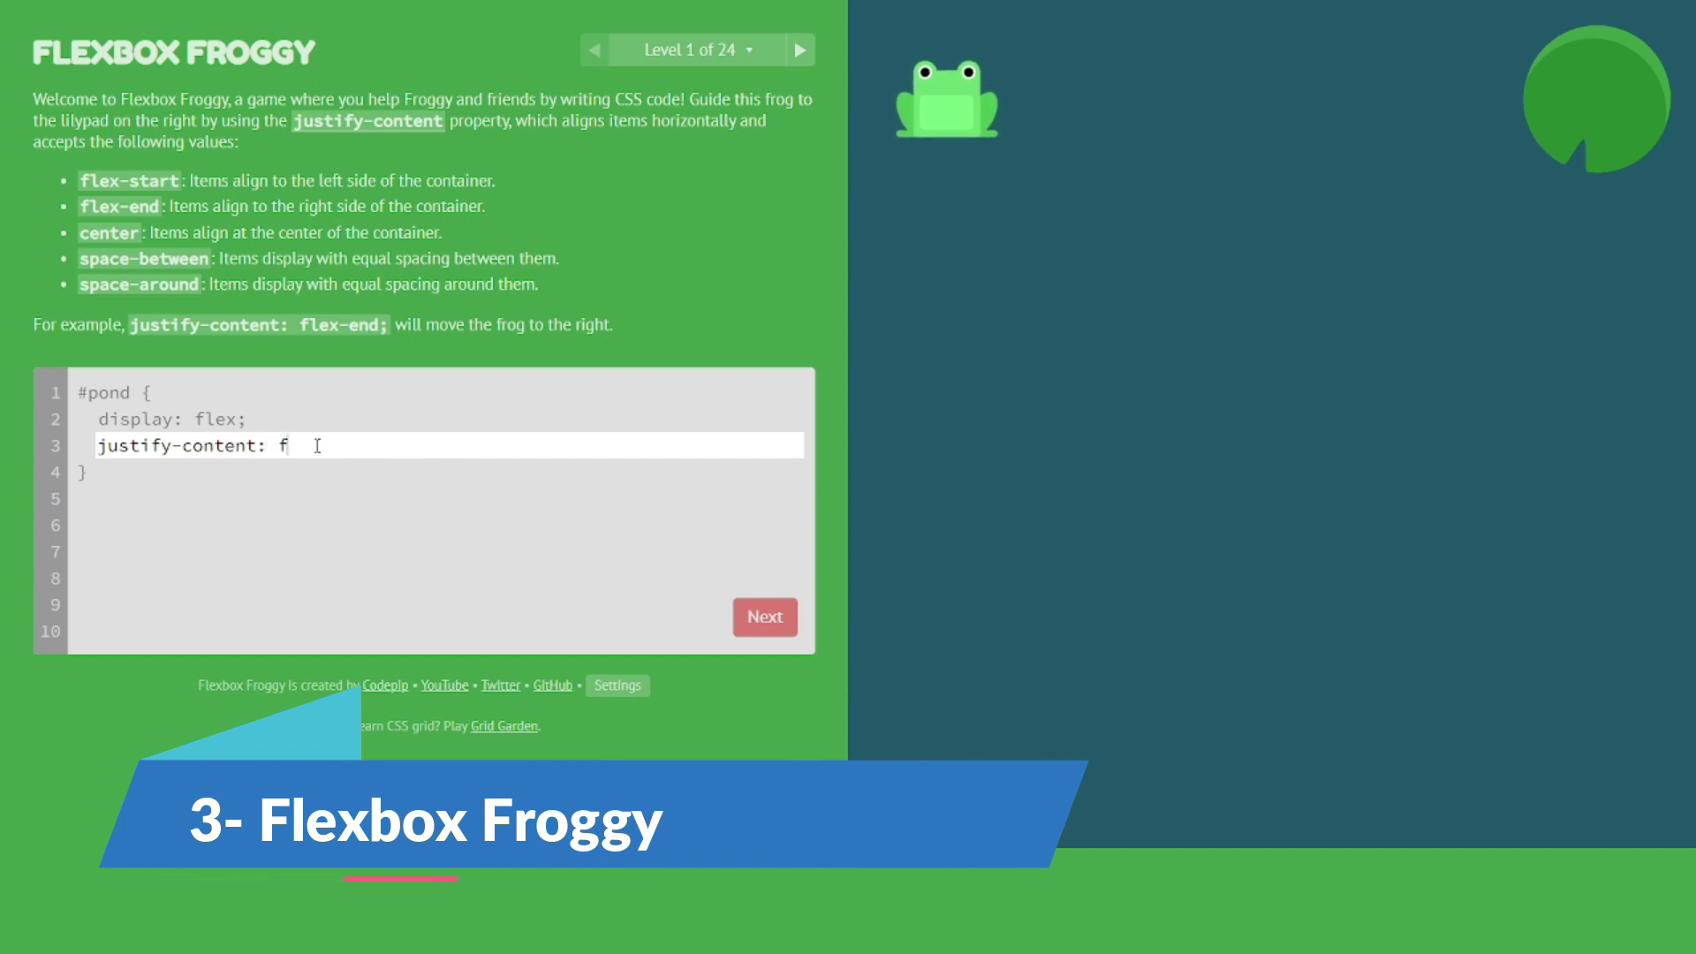
Solve levels 1 and 2 with justify-content: flex-end and justify-content: center.
text(lex-end;)
click(758, 618)
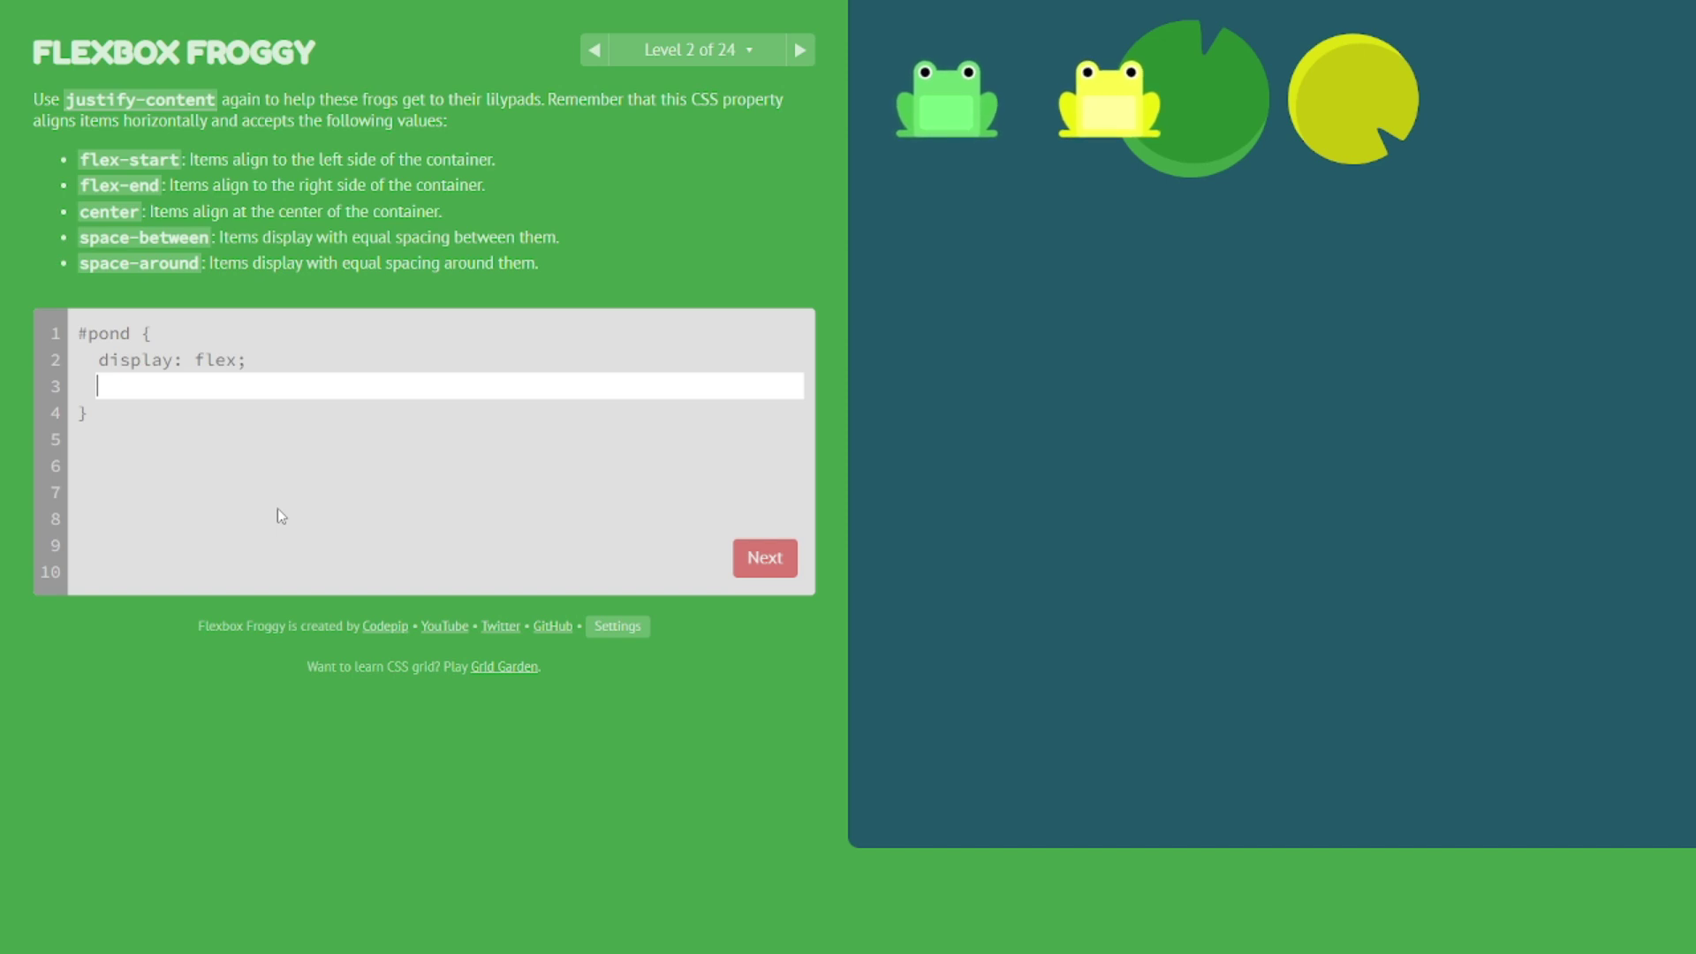
text(justify-content: )
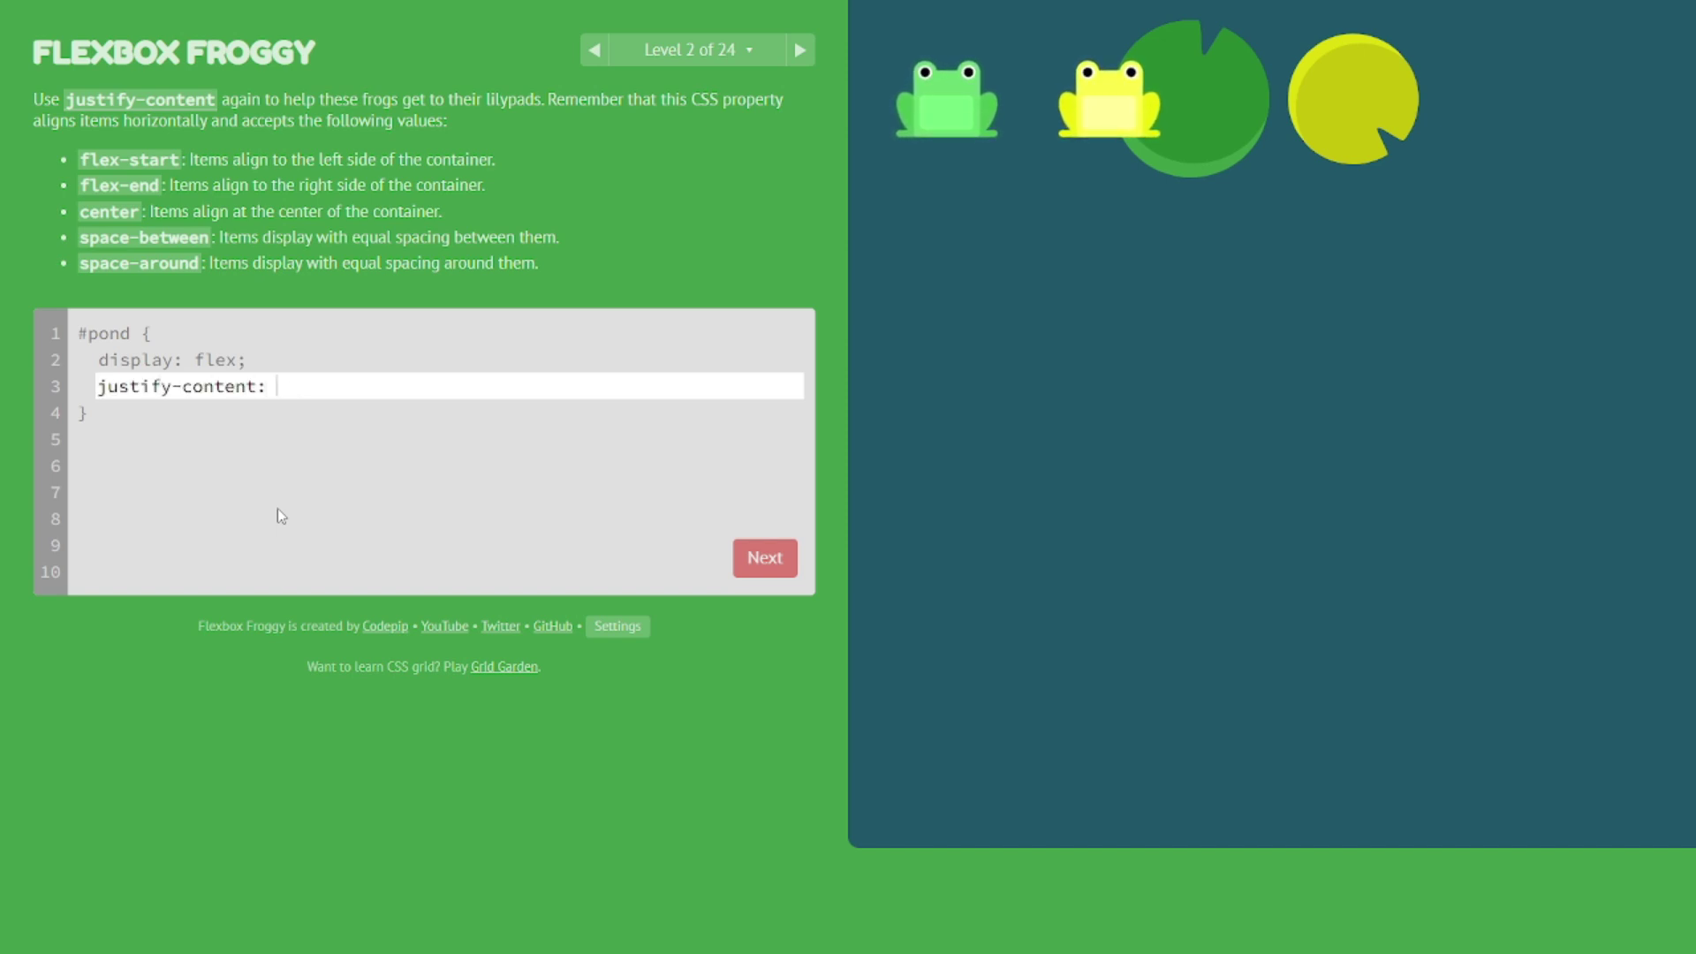
text(center)
key(Return)
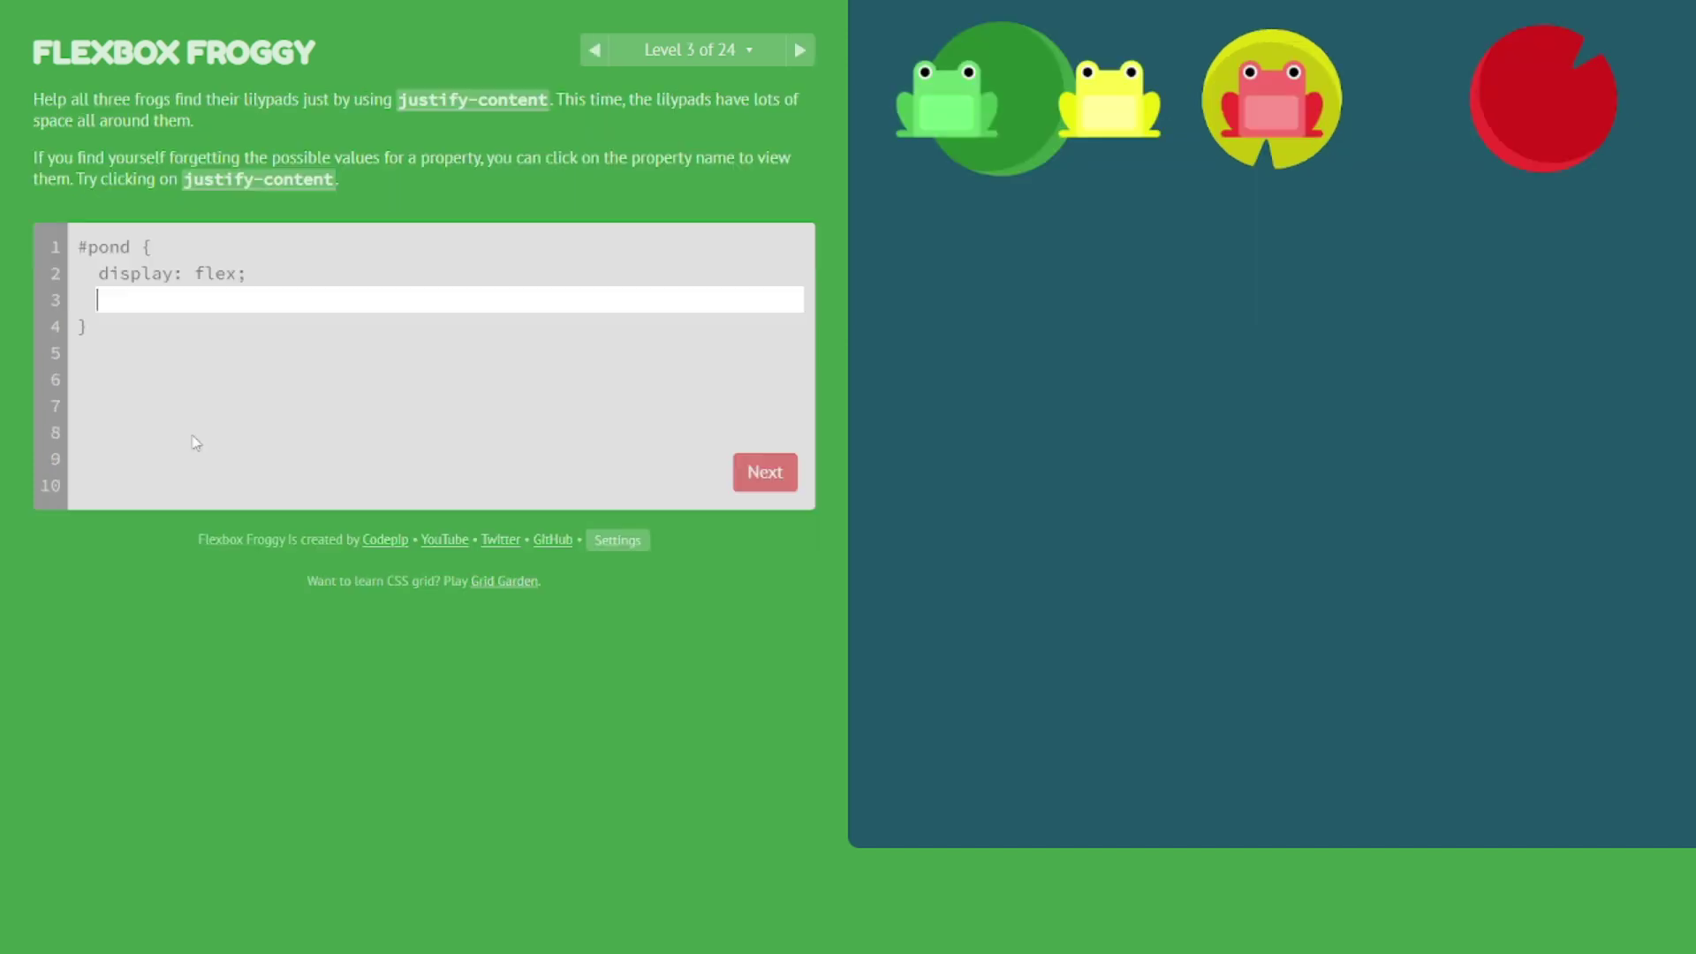
Solve level 3 with justify-content: space-around, fixing a misspelling along the way.
text(justify-content: spave-between)
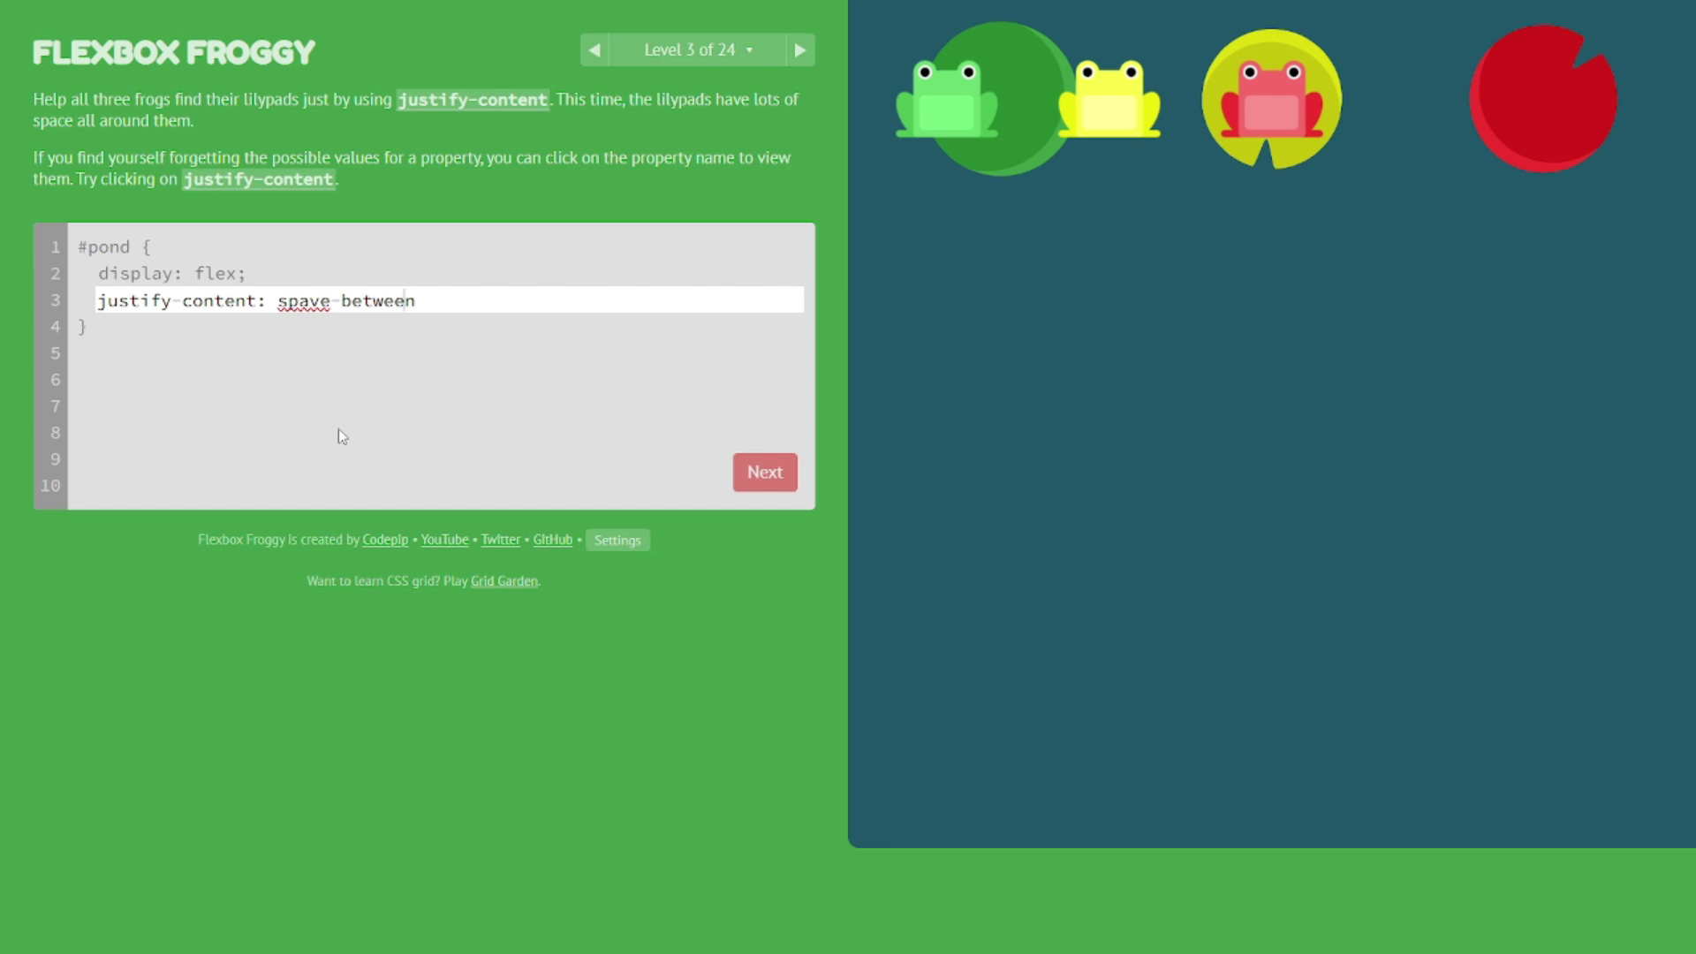
key(Left)
key(Left)
key(Left)
key(Left)
key(Left)
key(Left)
key(Left)
key(Left)
key(Left)
key(BackSpace)
text(c)
key(End)
key(BackSpace)
key(BackSpace)
key(BackSpace)
key(BackSpace)
key(BackSpace)
key(BackSpace)
key(BackSpace)
text(around)
click(771, 471)
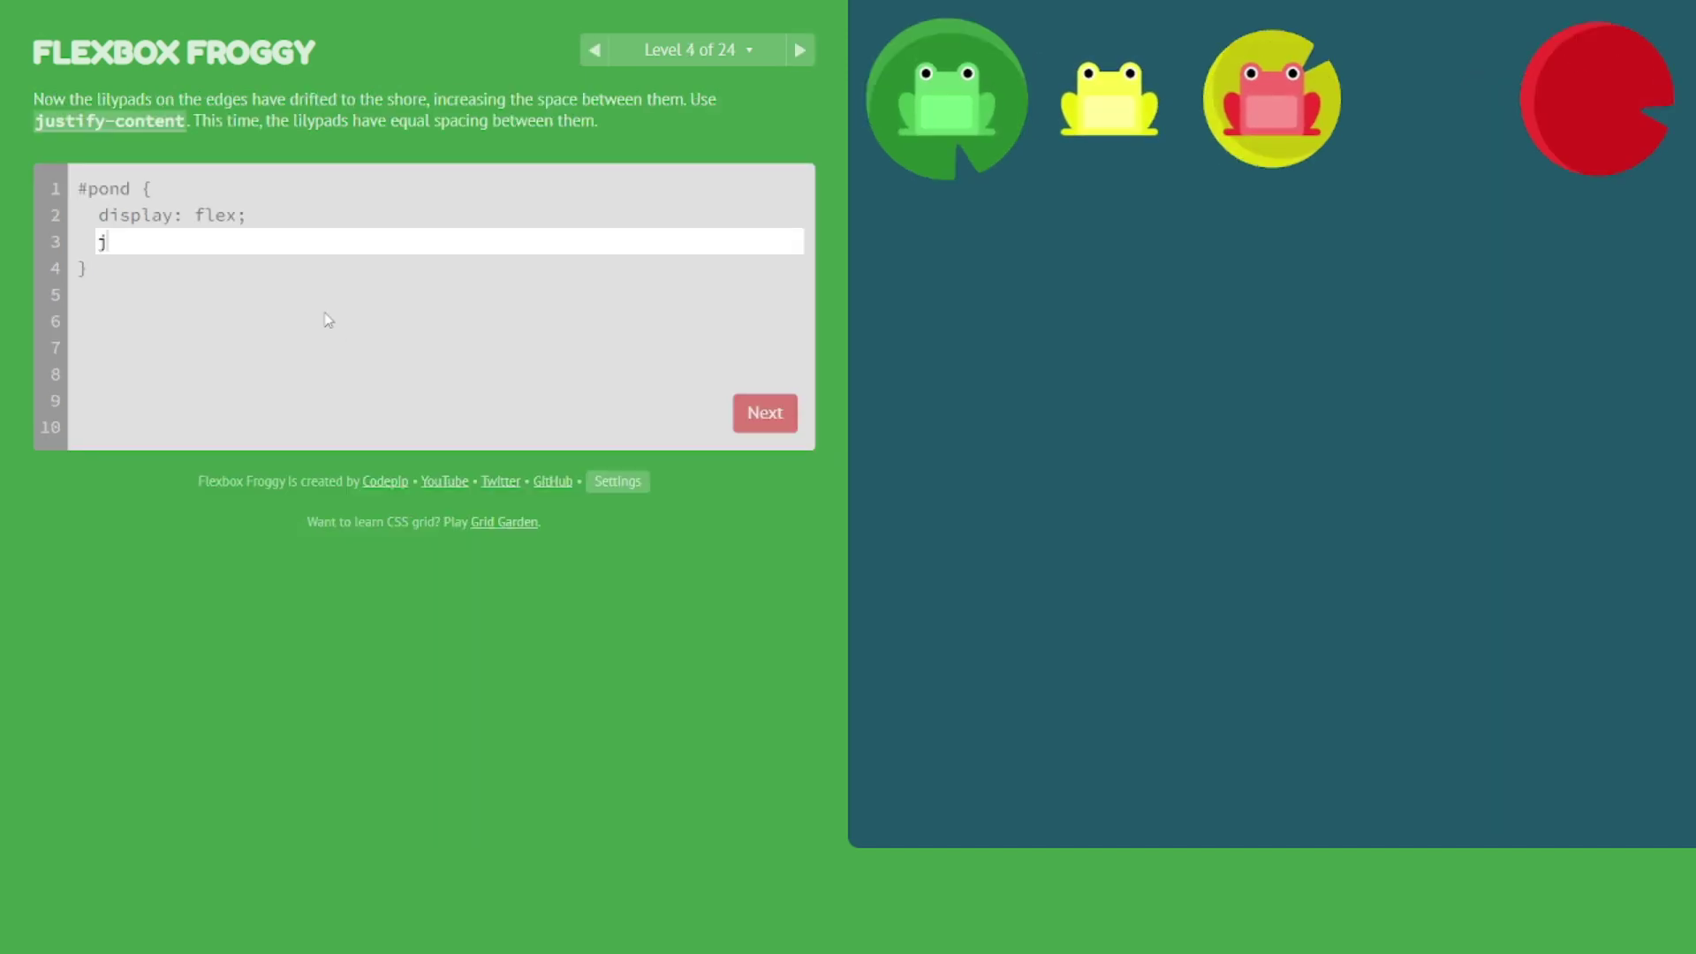
Solve levels 4 and 5 with justify-content: space-between and align-items: flex-end.
text(justify-content: space-betwe)
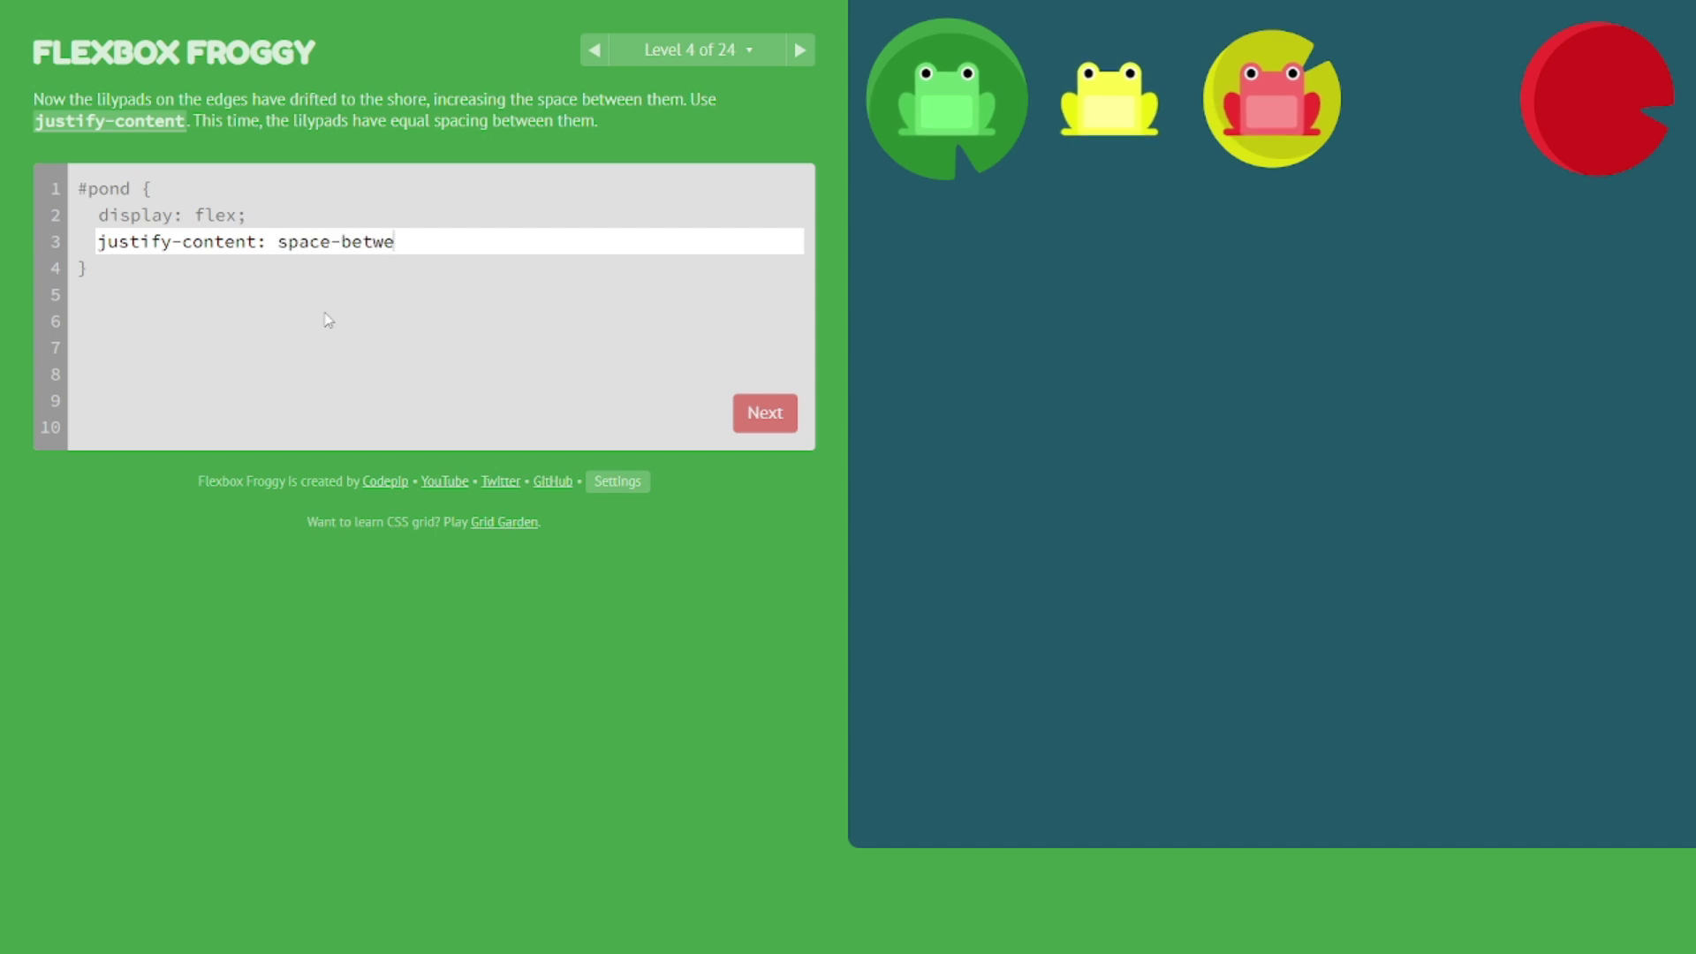
text(en)
click(758, 422)
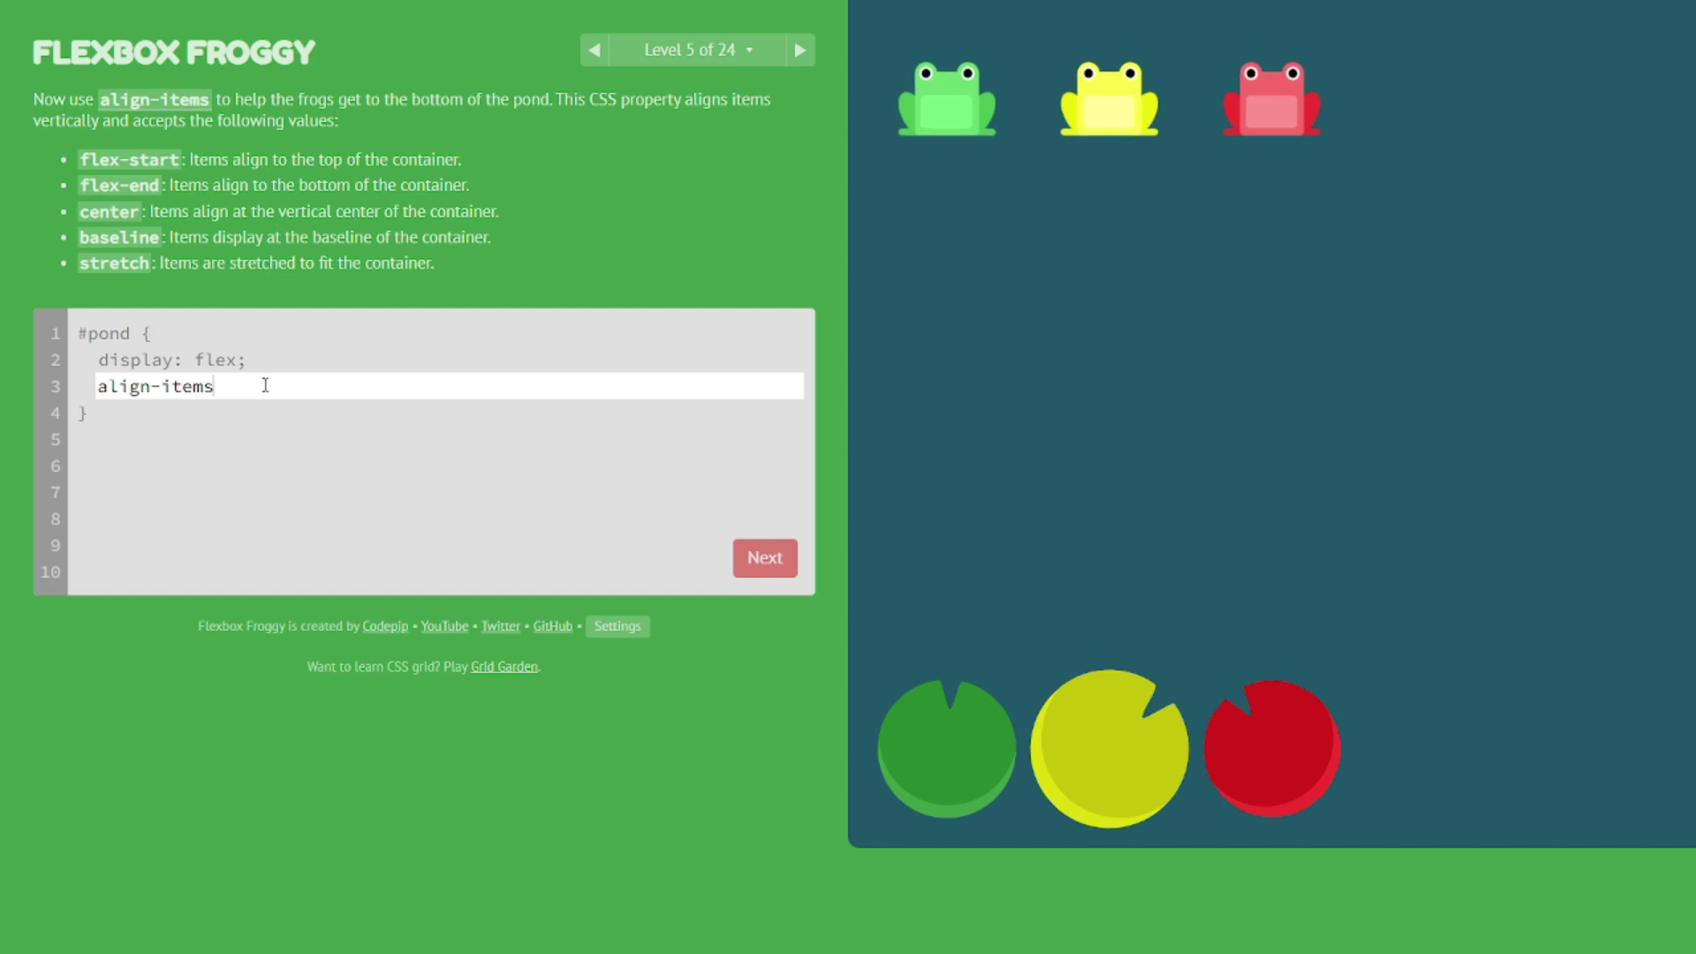
text(align-items: flex-end)
click(765, 557)
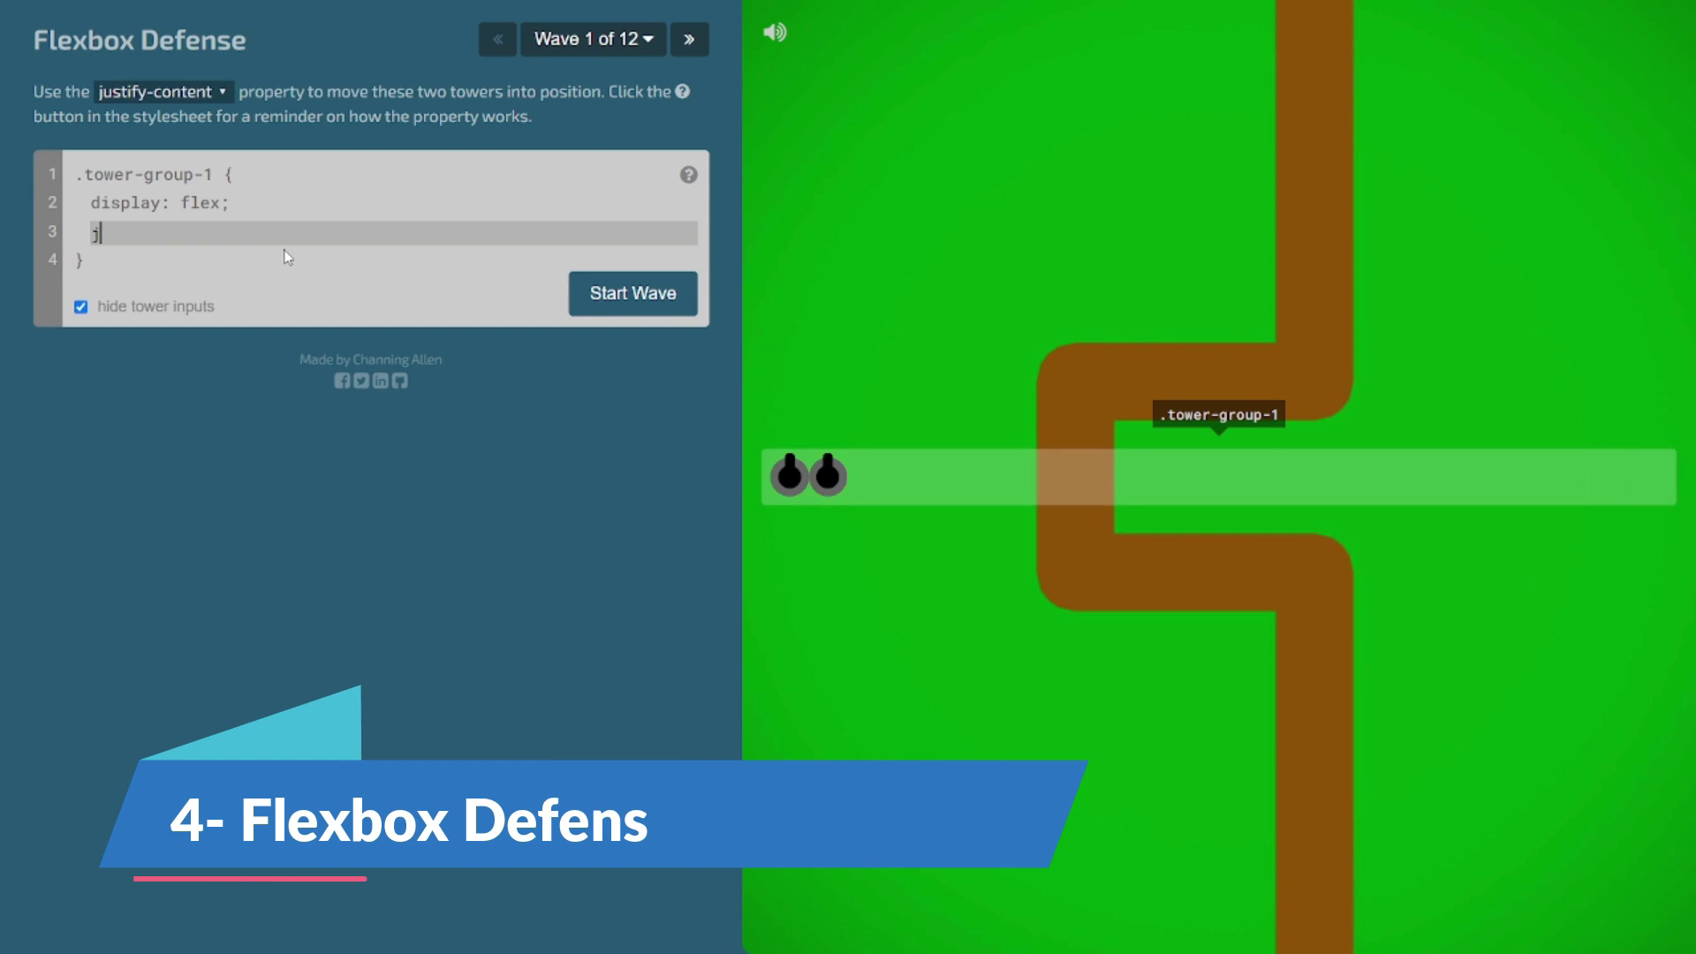
Centre the towers with justify-content: center, clear wave 1 and move on to wave 2.
text(justify-content)
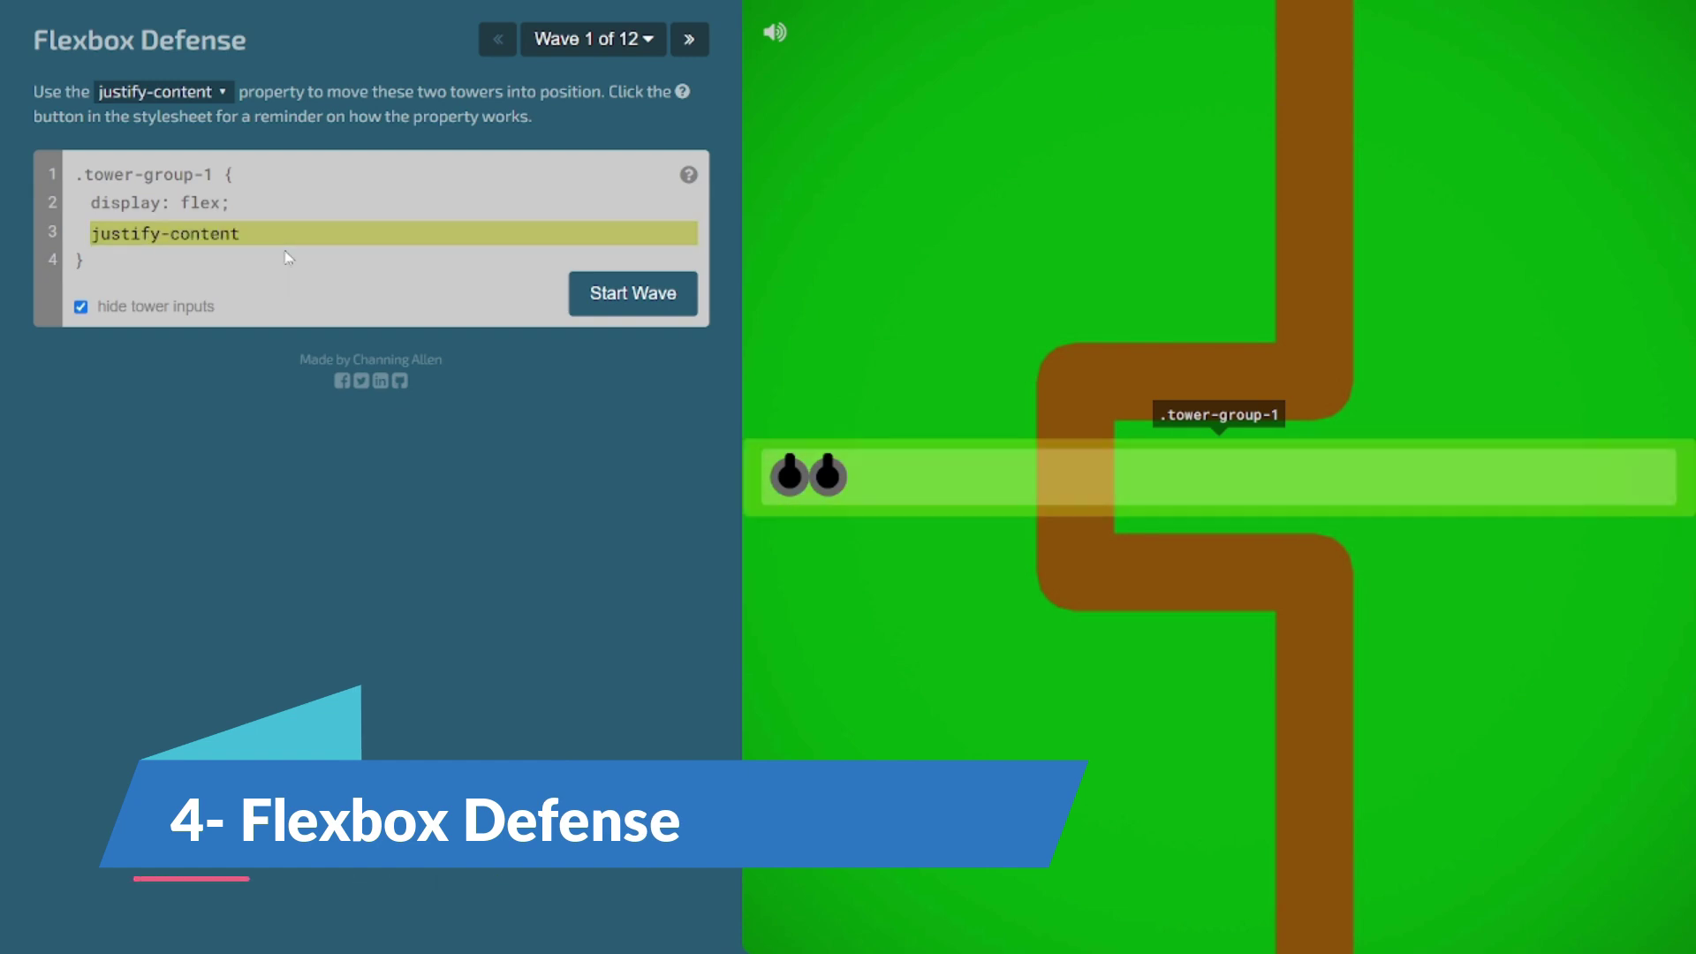
text(: center)
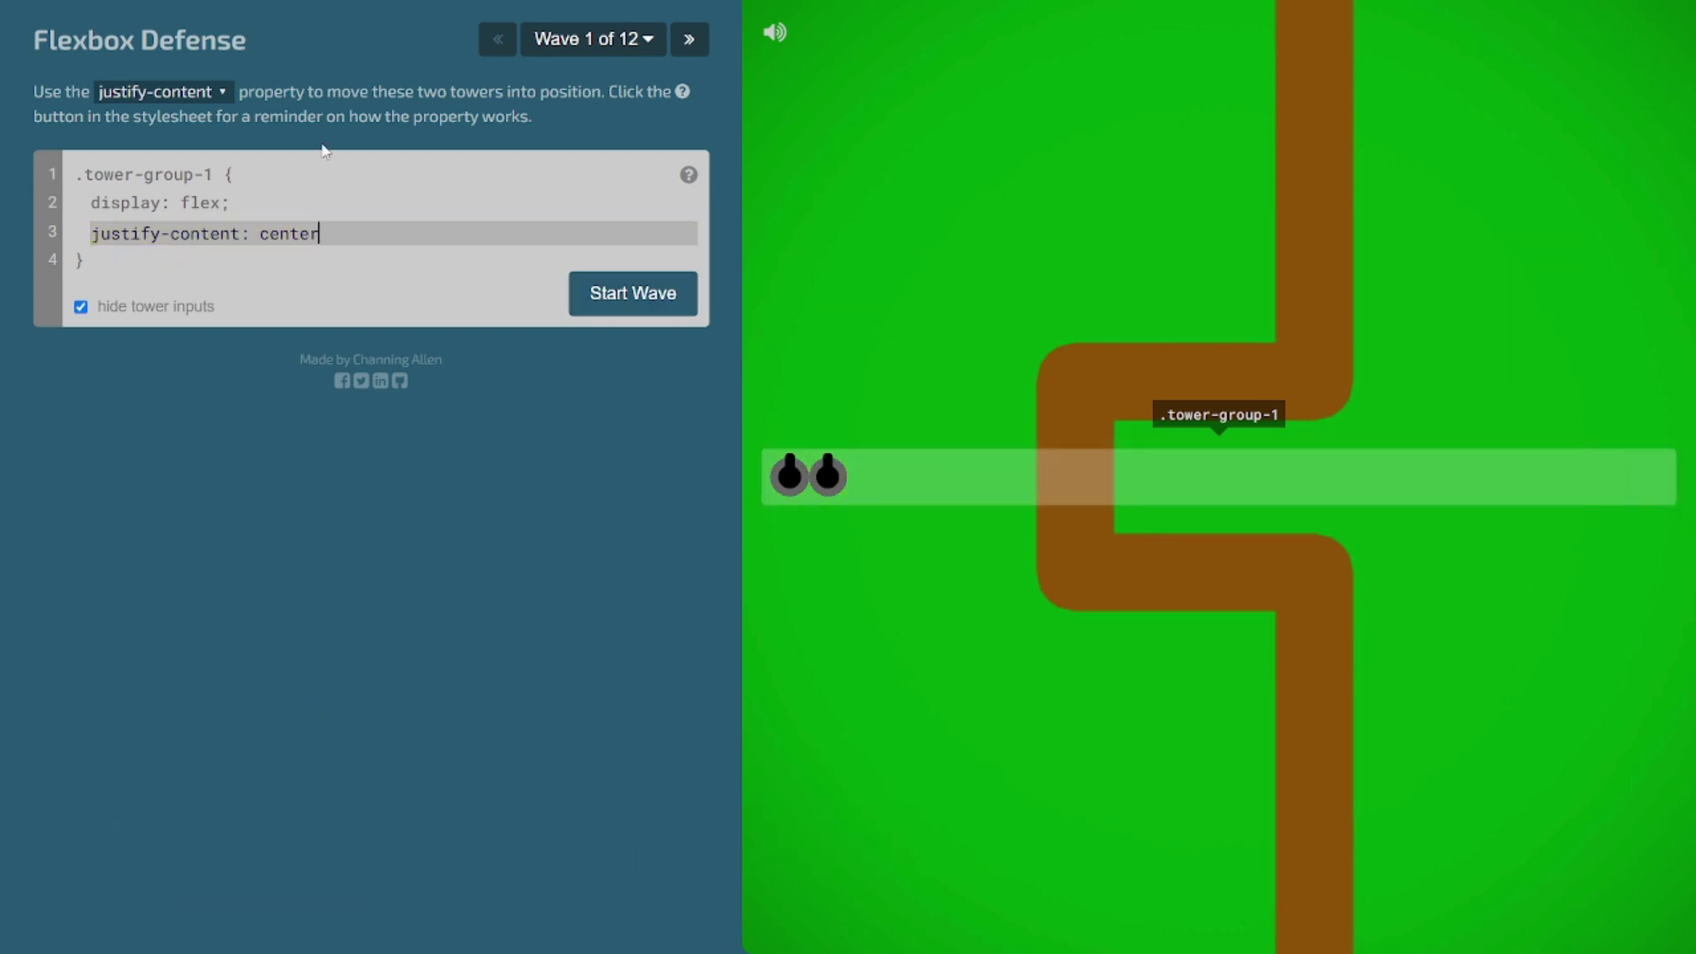
text(;)
key(Return)
click(645, 311)
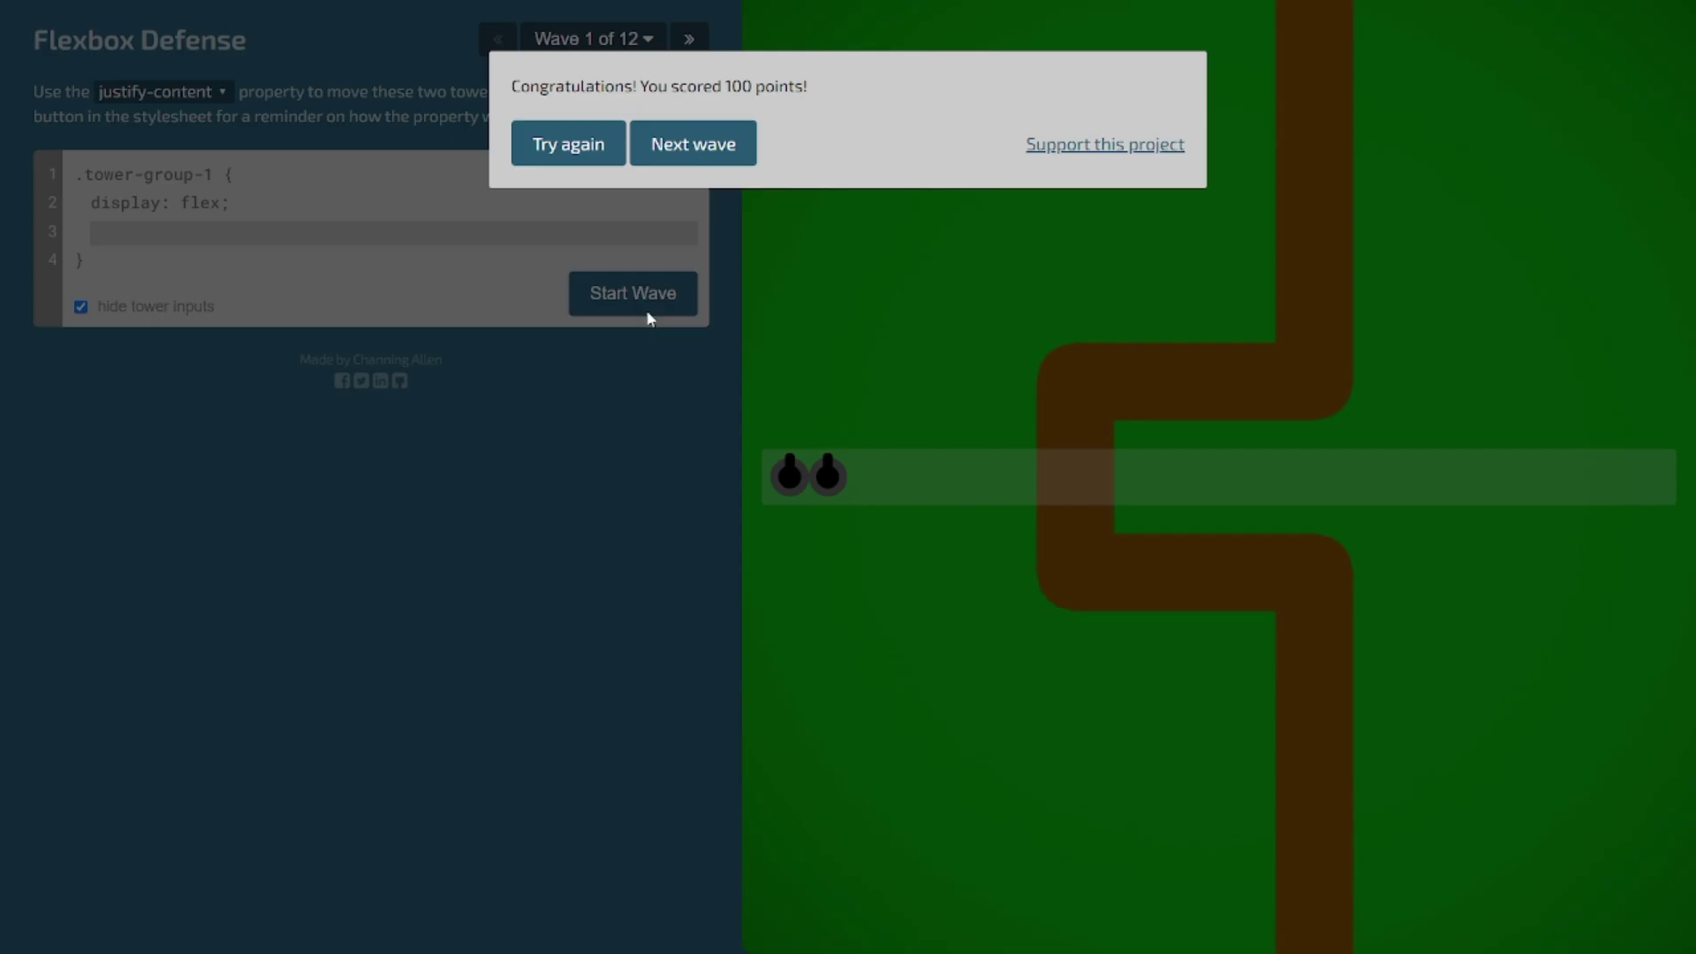
click(693, 143)
click(566, 359)
Set the three tower groups to flex-end, center and flex-end, then launch wave 2.
text(justify)
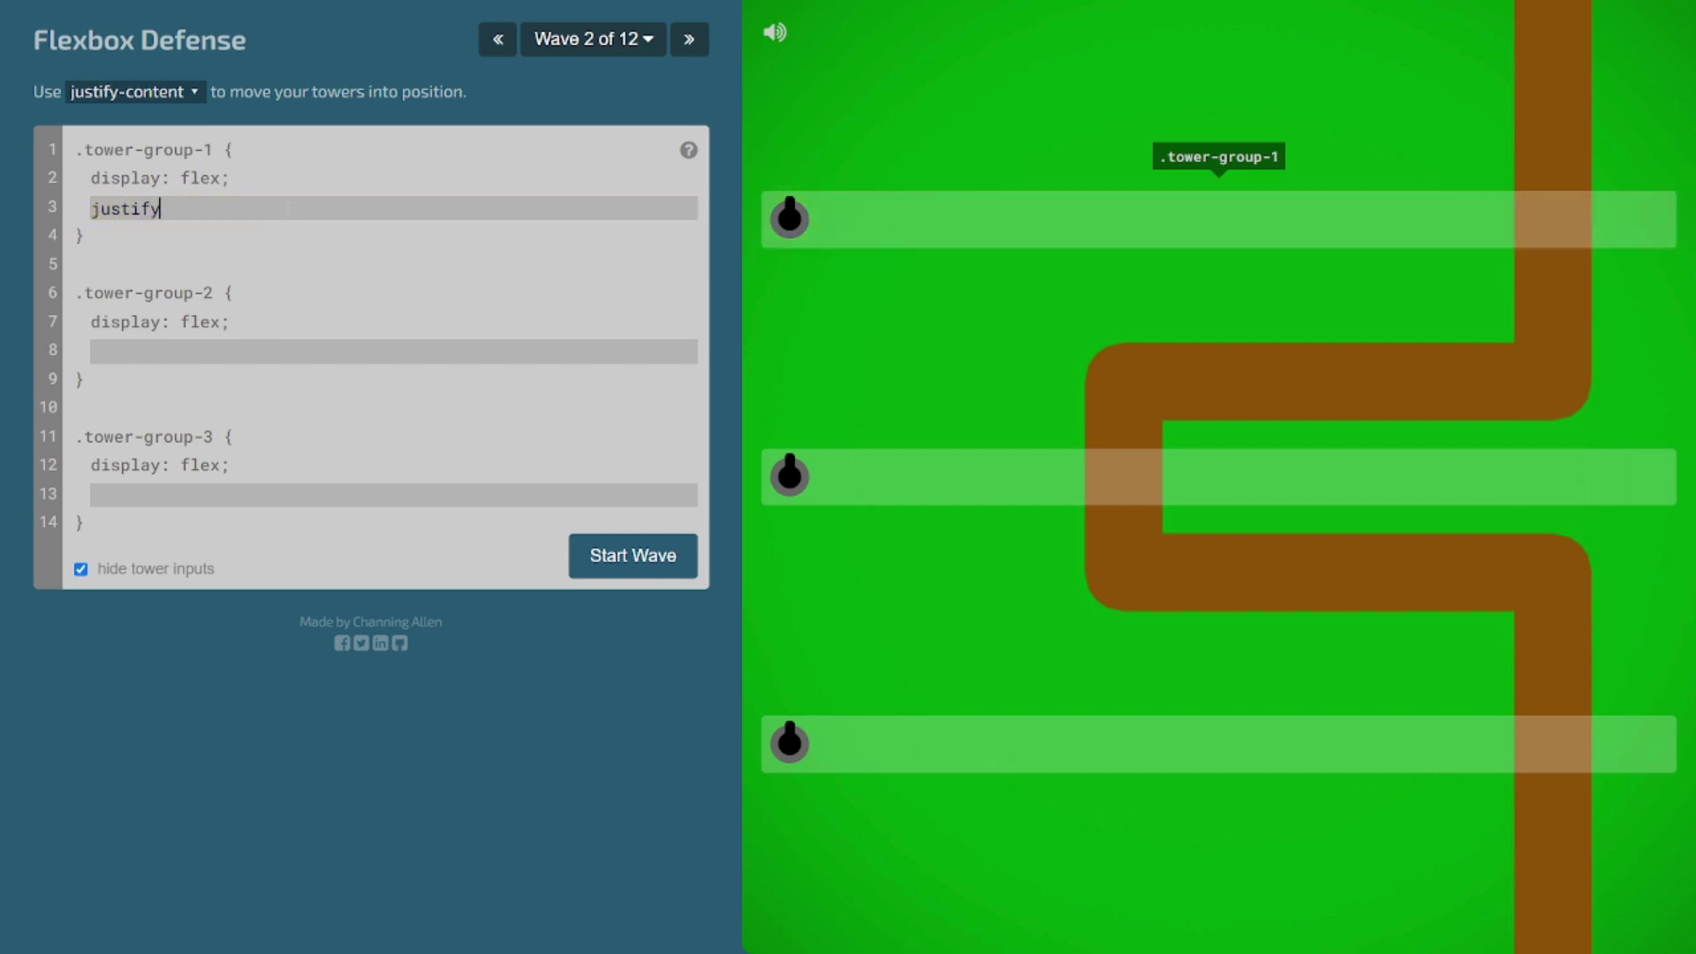
text(-content: flex-end;)
key(Return)
click(262, 384)
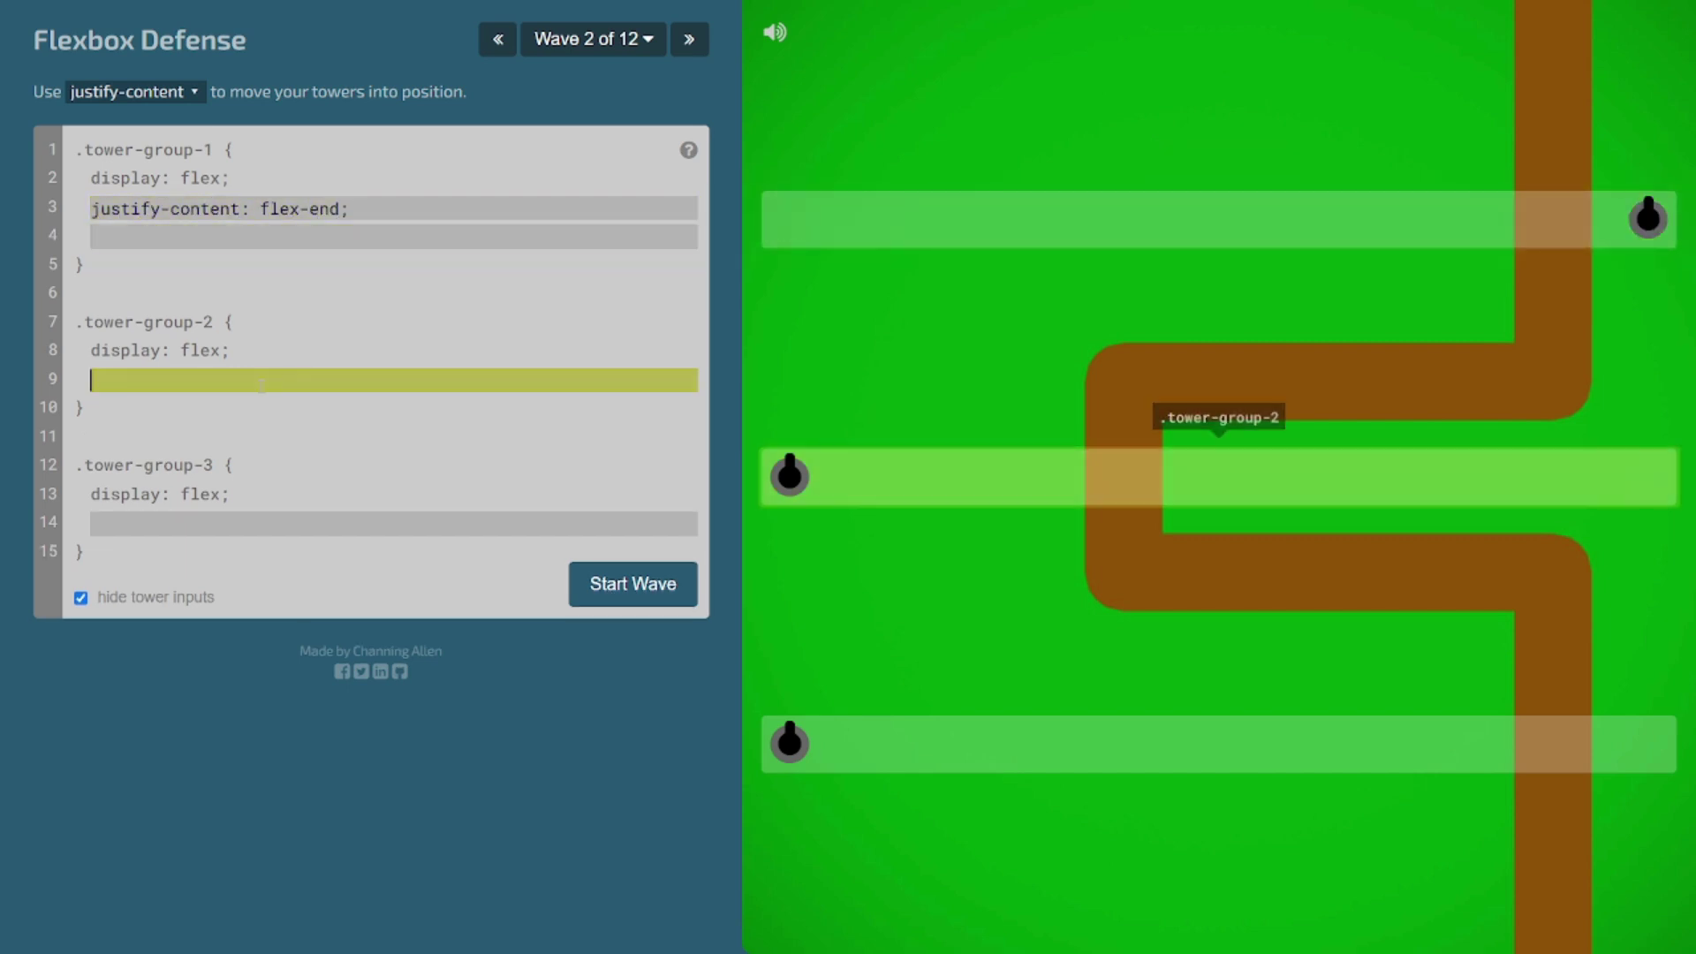
text(justify-content: center;)
key(Return)
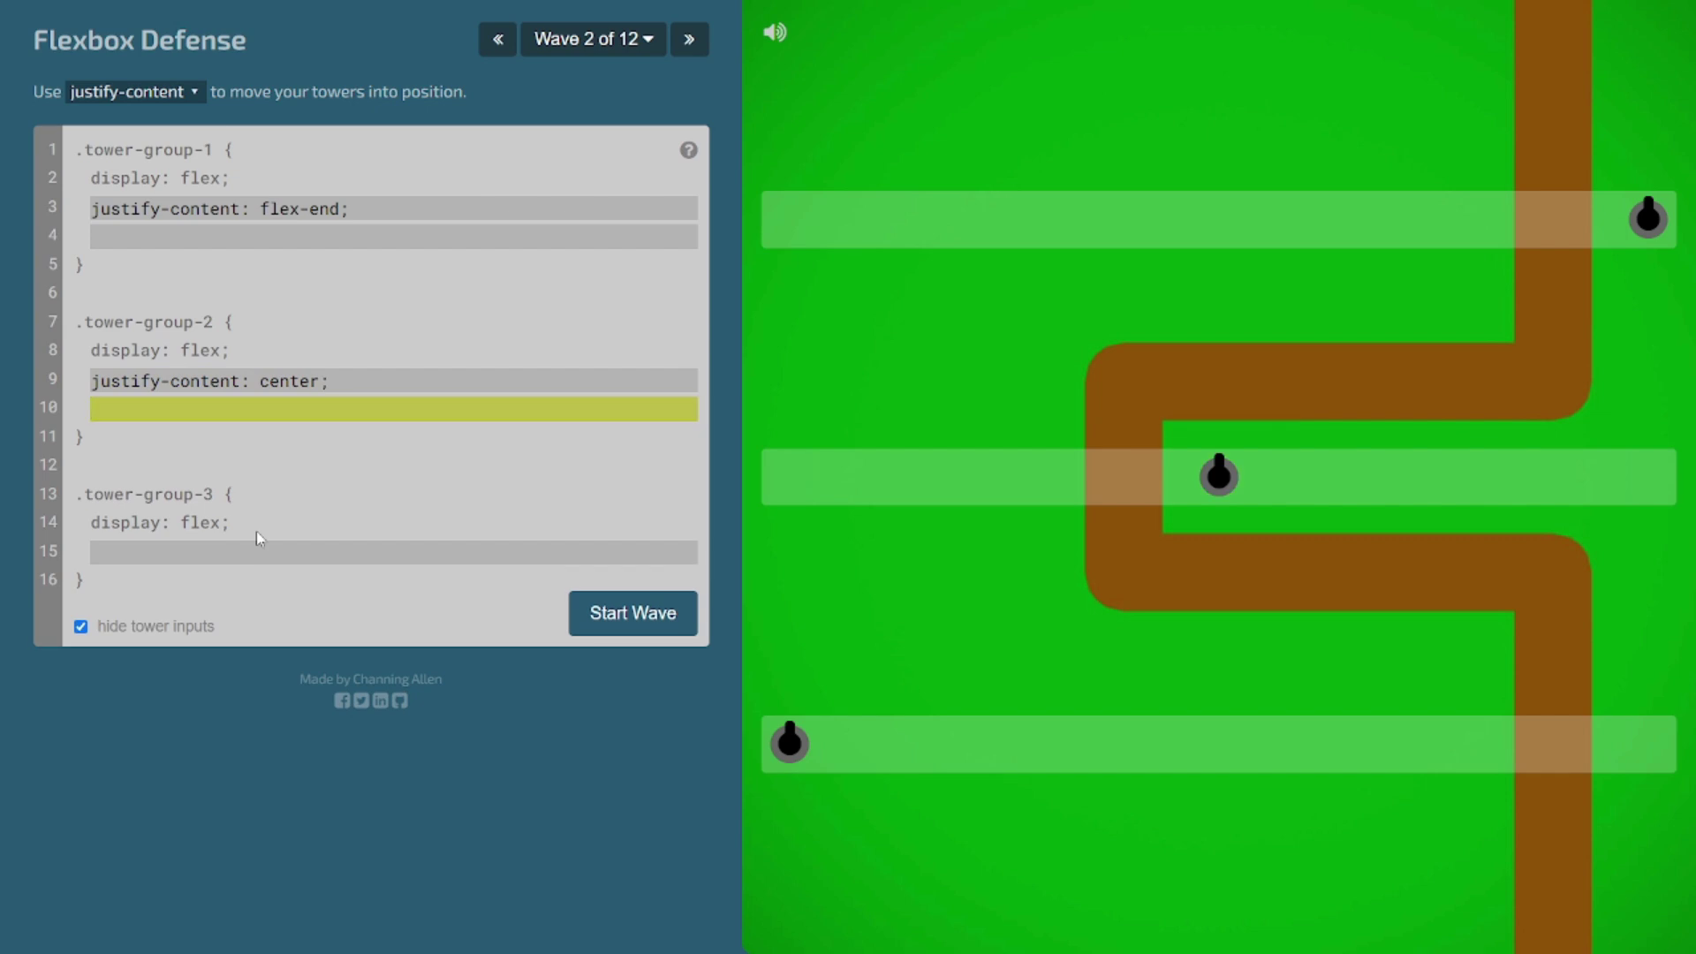
click(259, 540)
text(justify-content: flex)
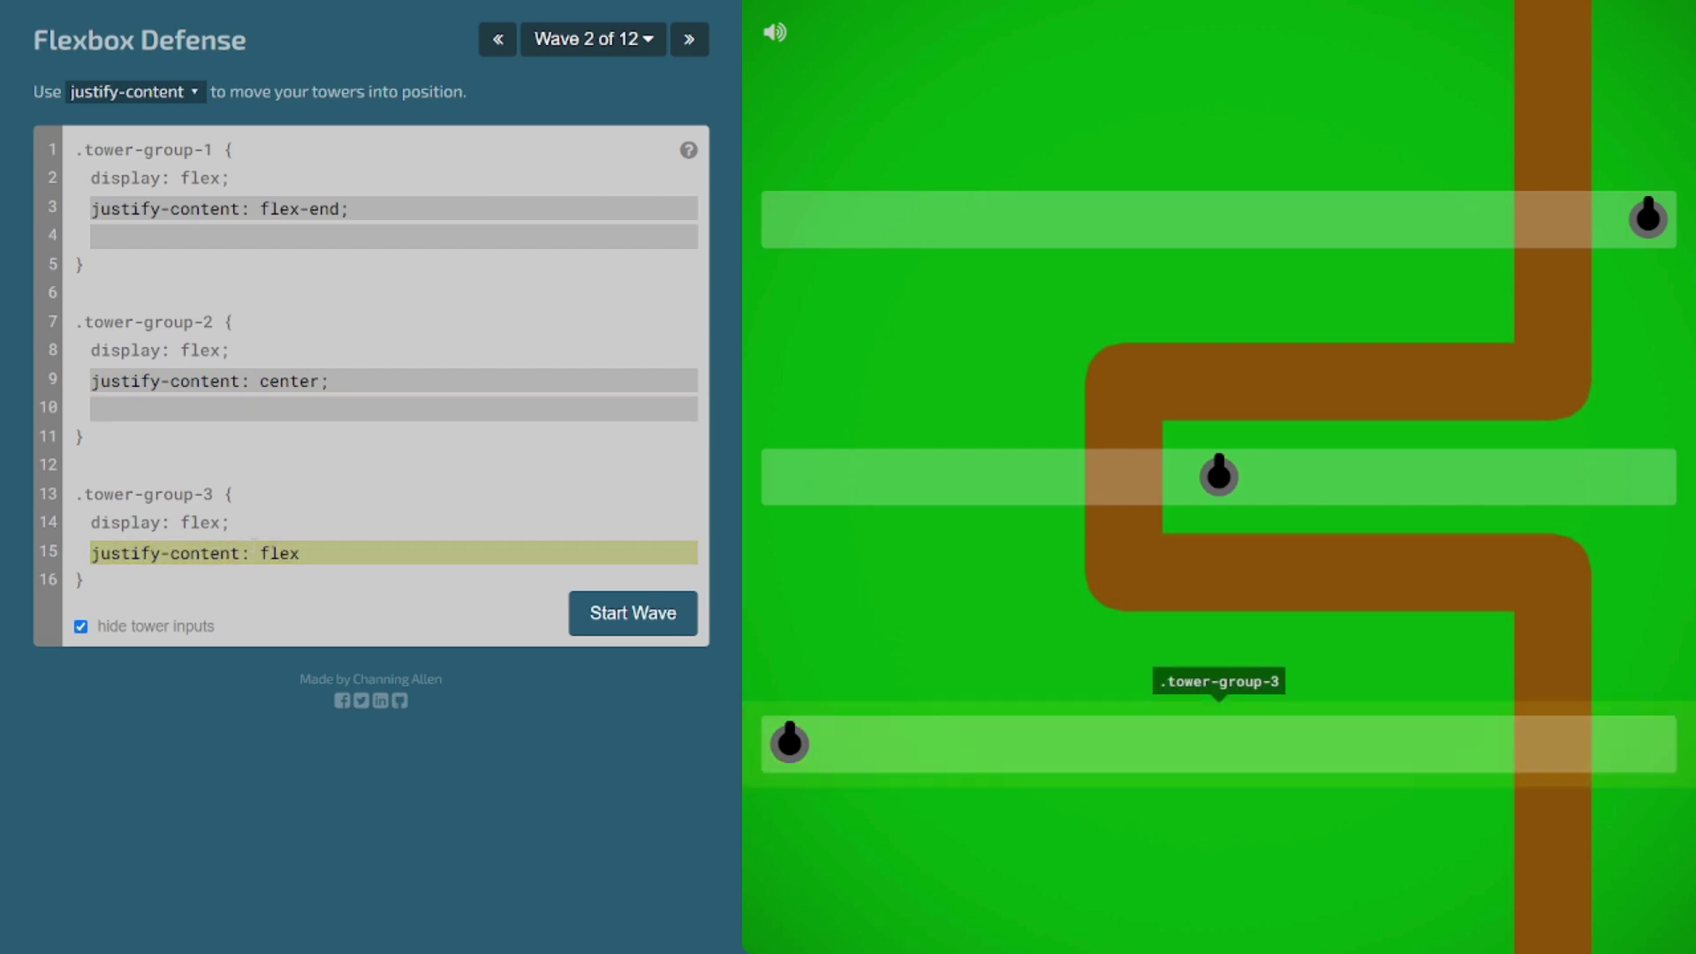
text(-end;)
click(663, 629)
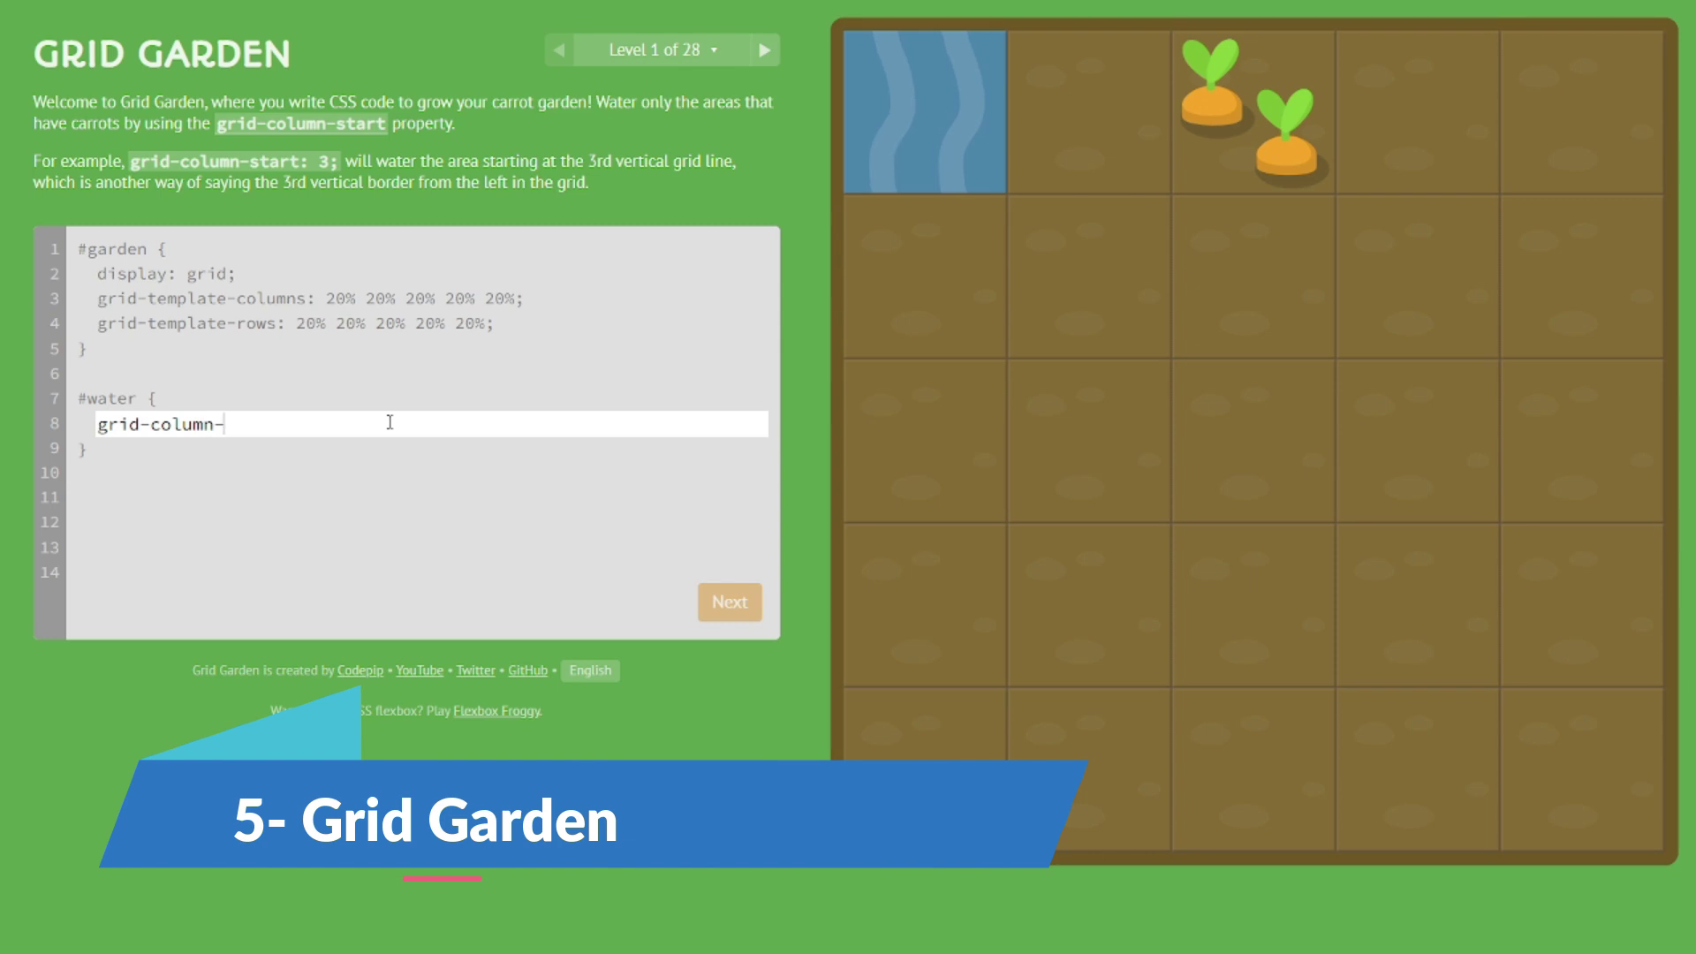
Solve levels 1–3 with grid-column-start: 5 and grid-column-end: 4, then start level 4's grid-column-end.
key(Return)
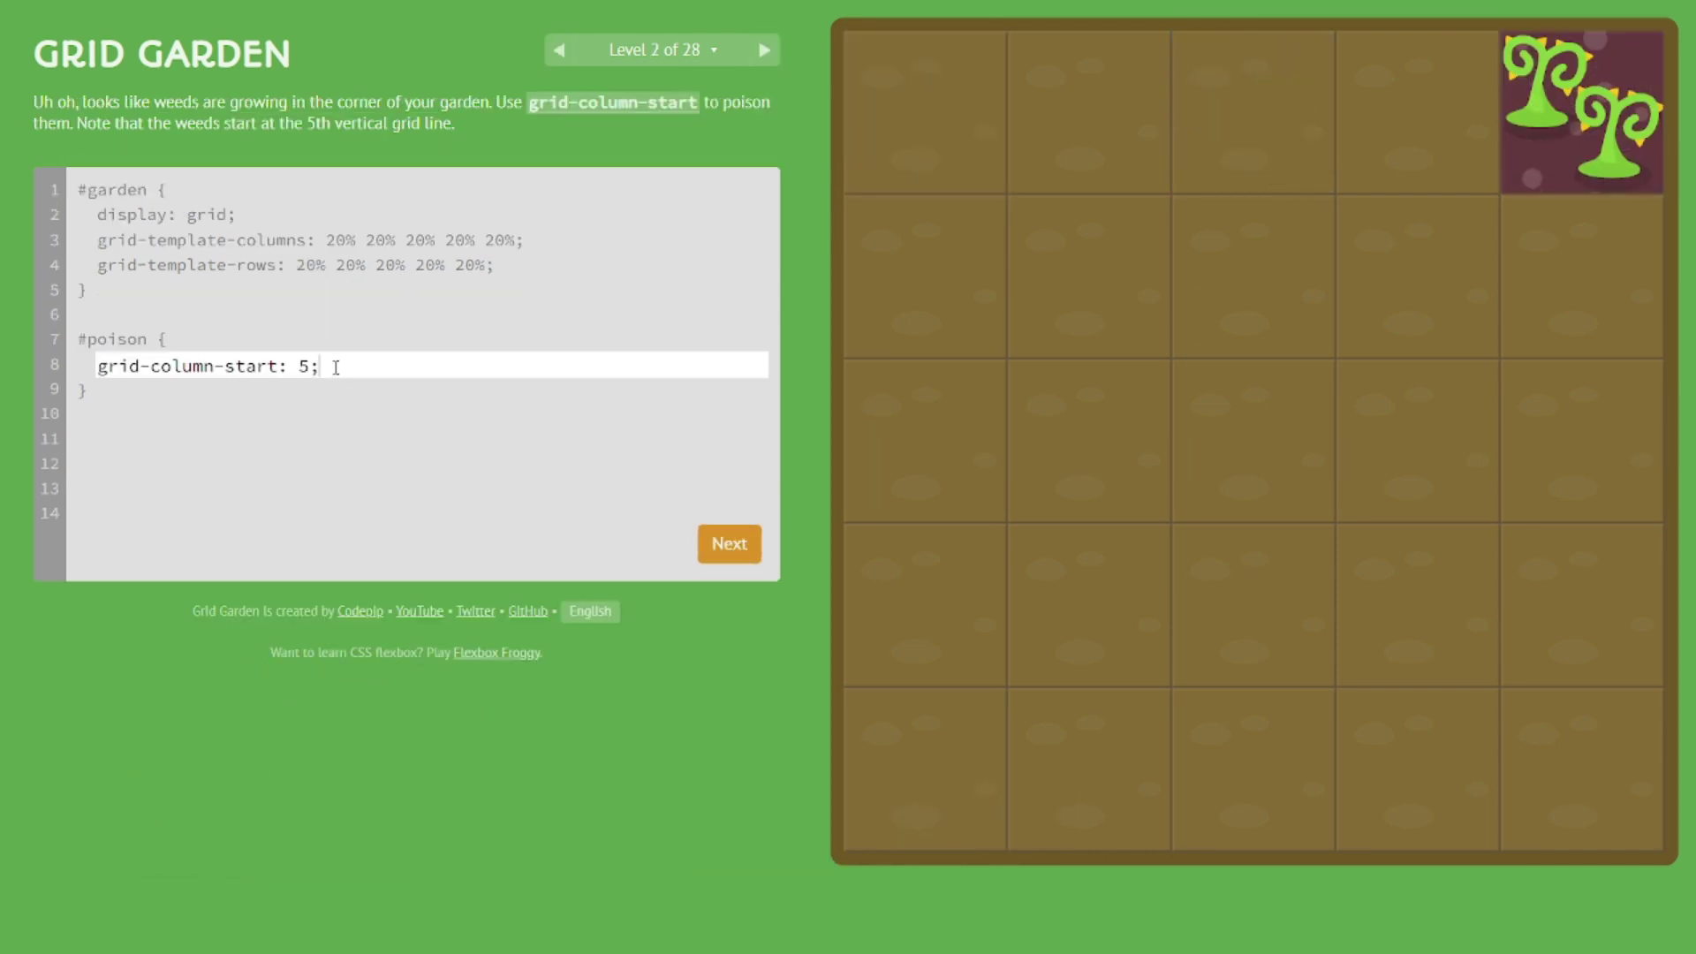
key(BackSpace)
key(BackSpace)
text(5)
key(Return)
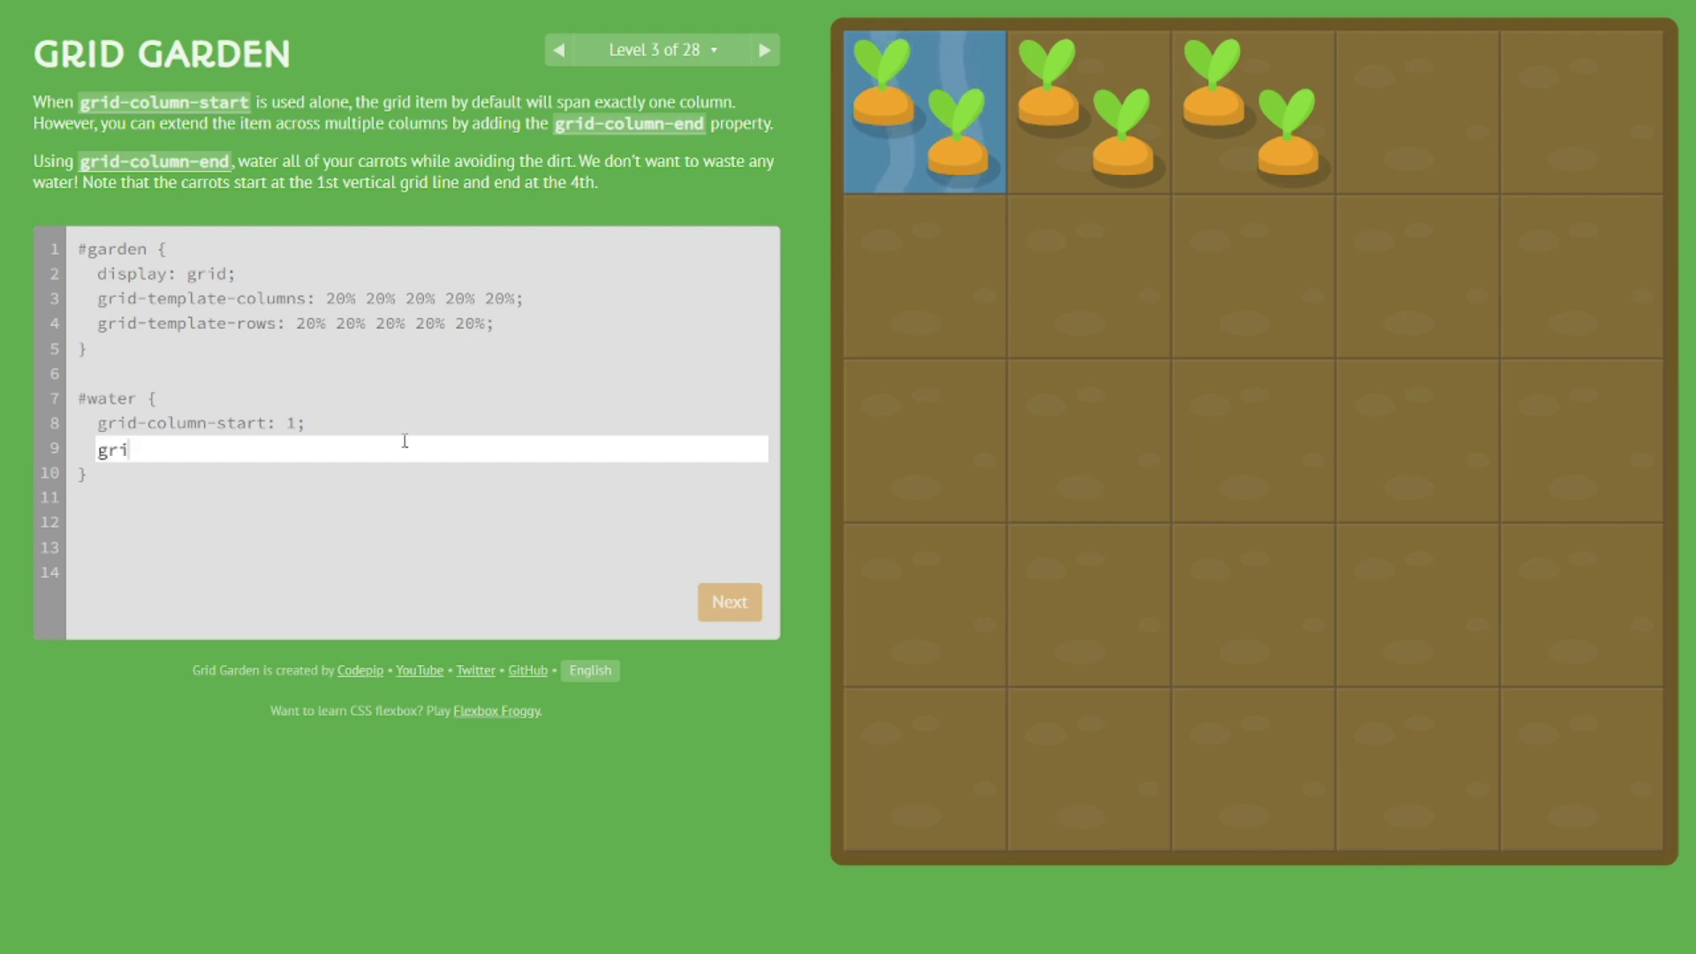
text(: 4;)
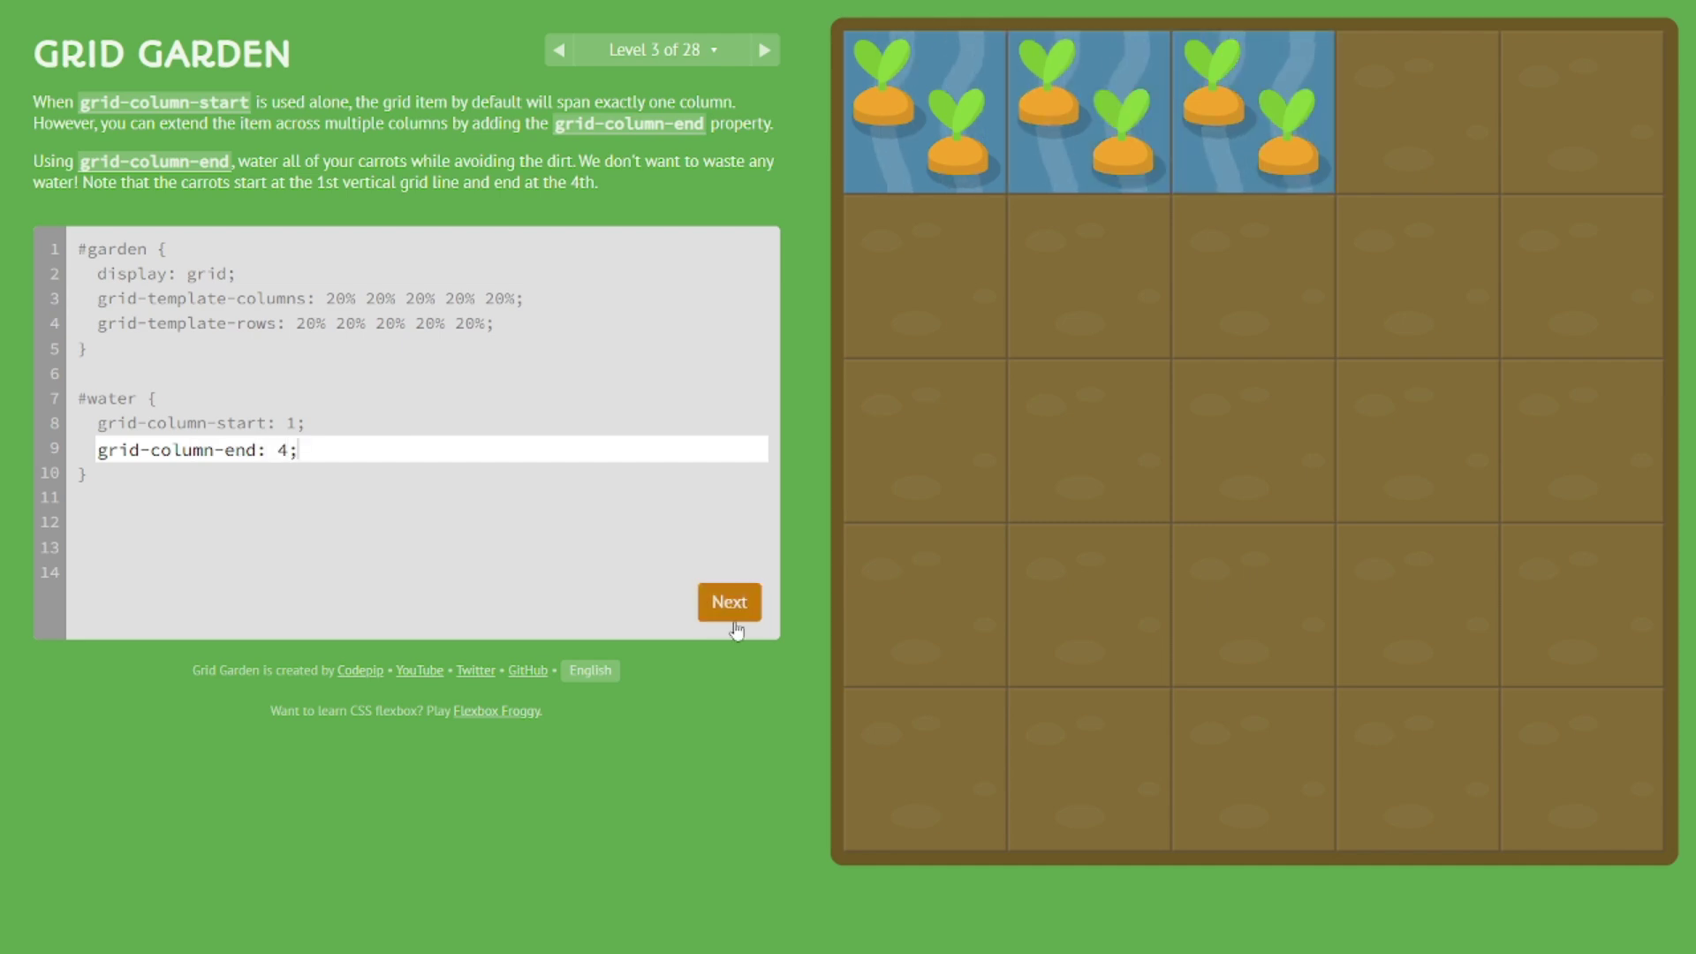
click(733, 605)
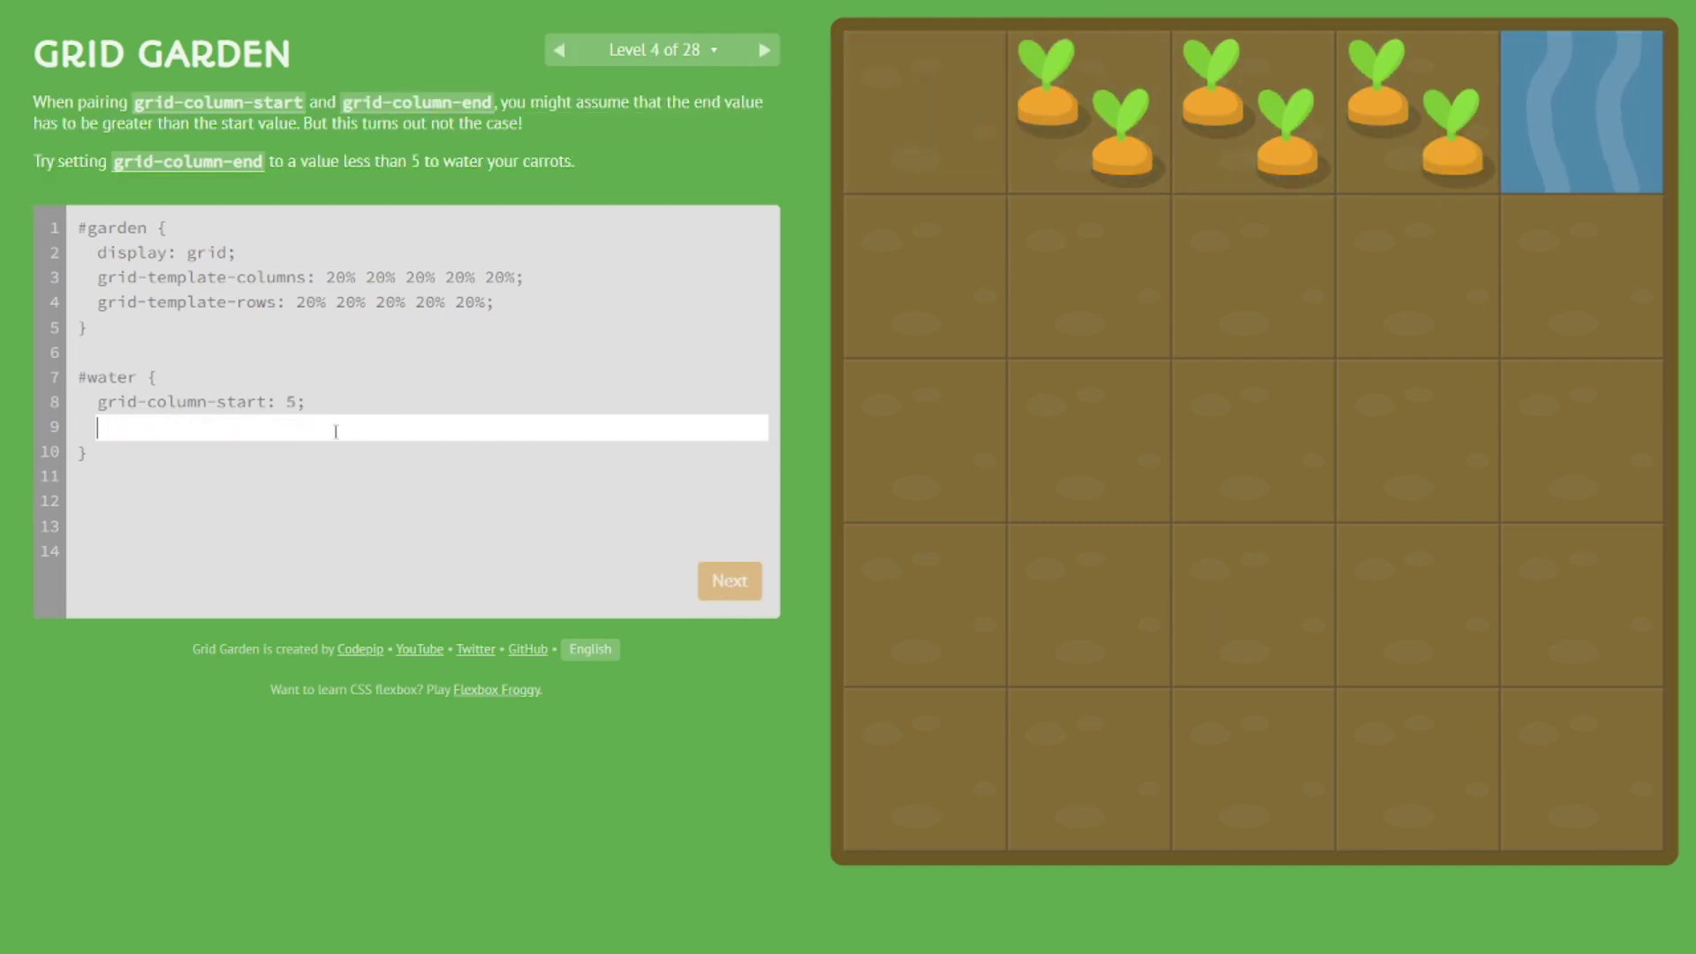
text(grid-column-end: )
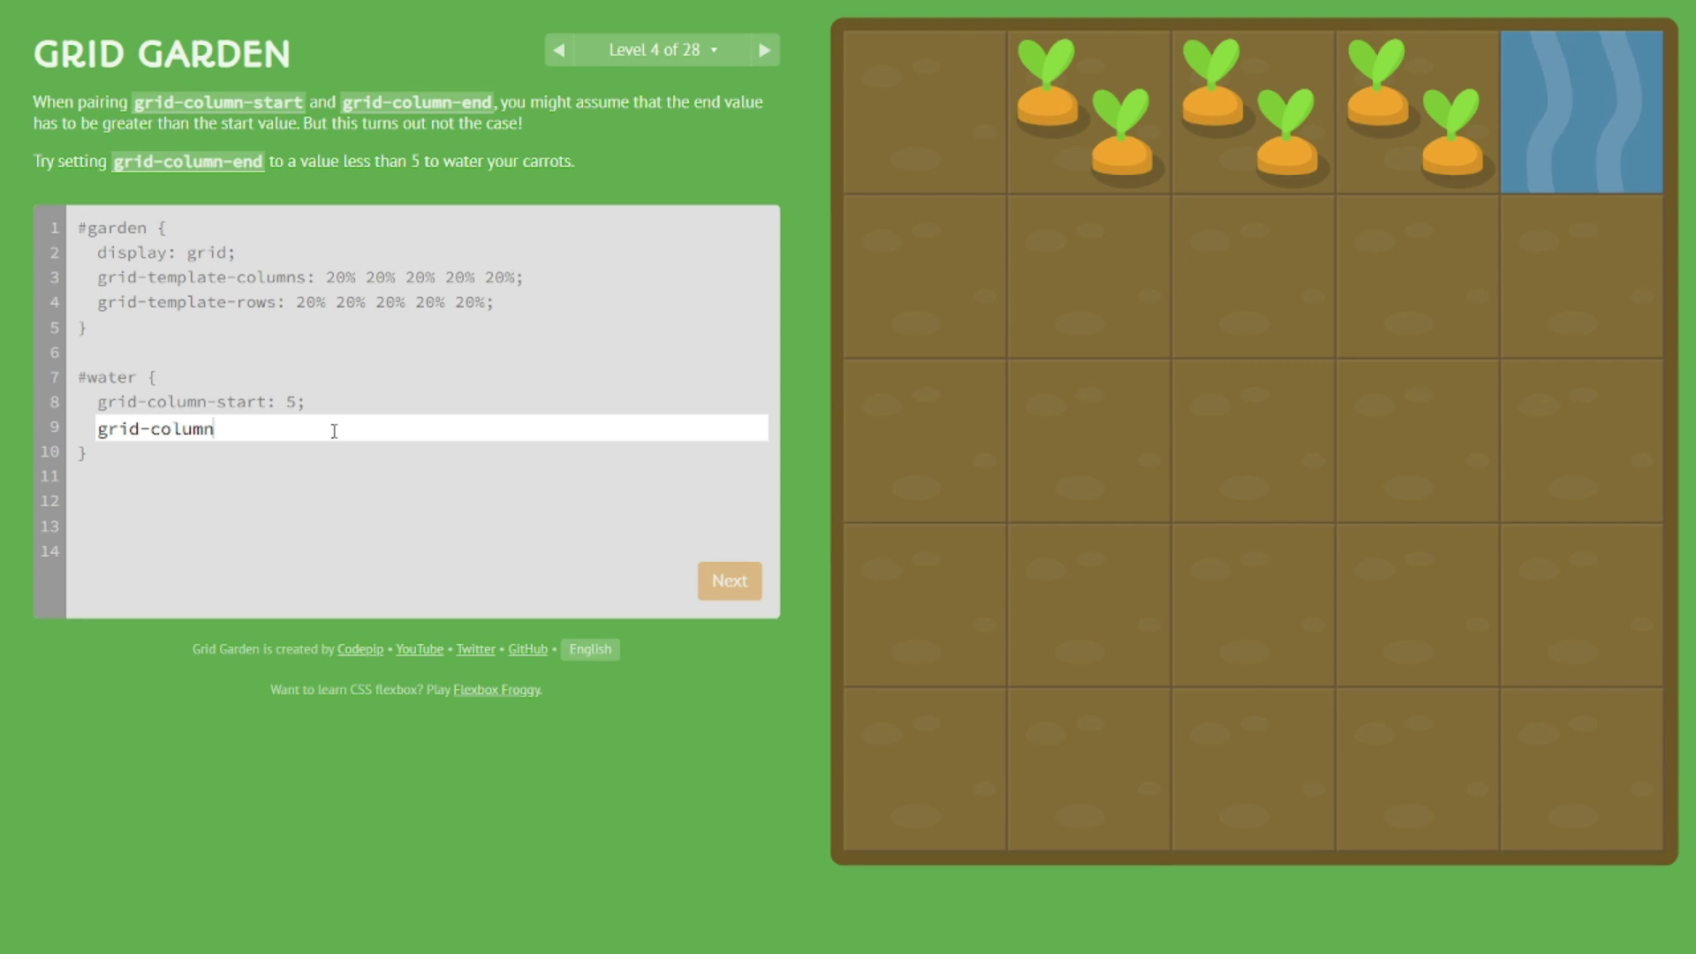
text(2)
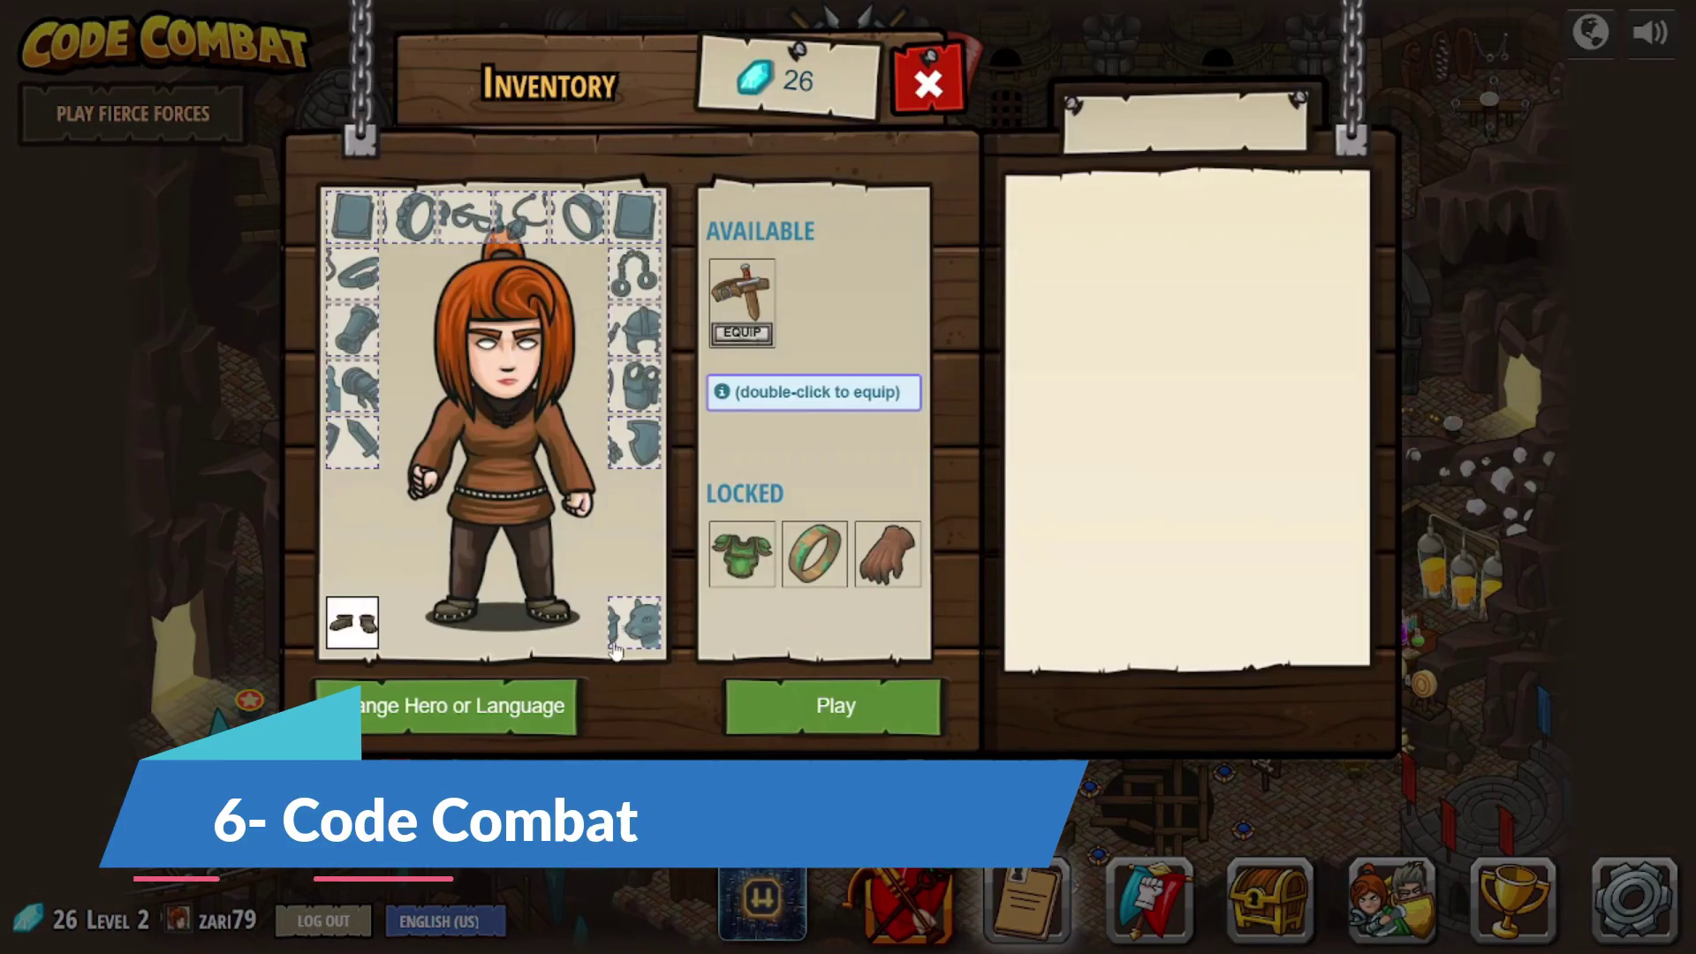
Start Gems in the Deep and test a first hero.moveDown command.
click(835, 706)
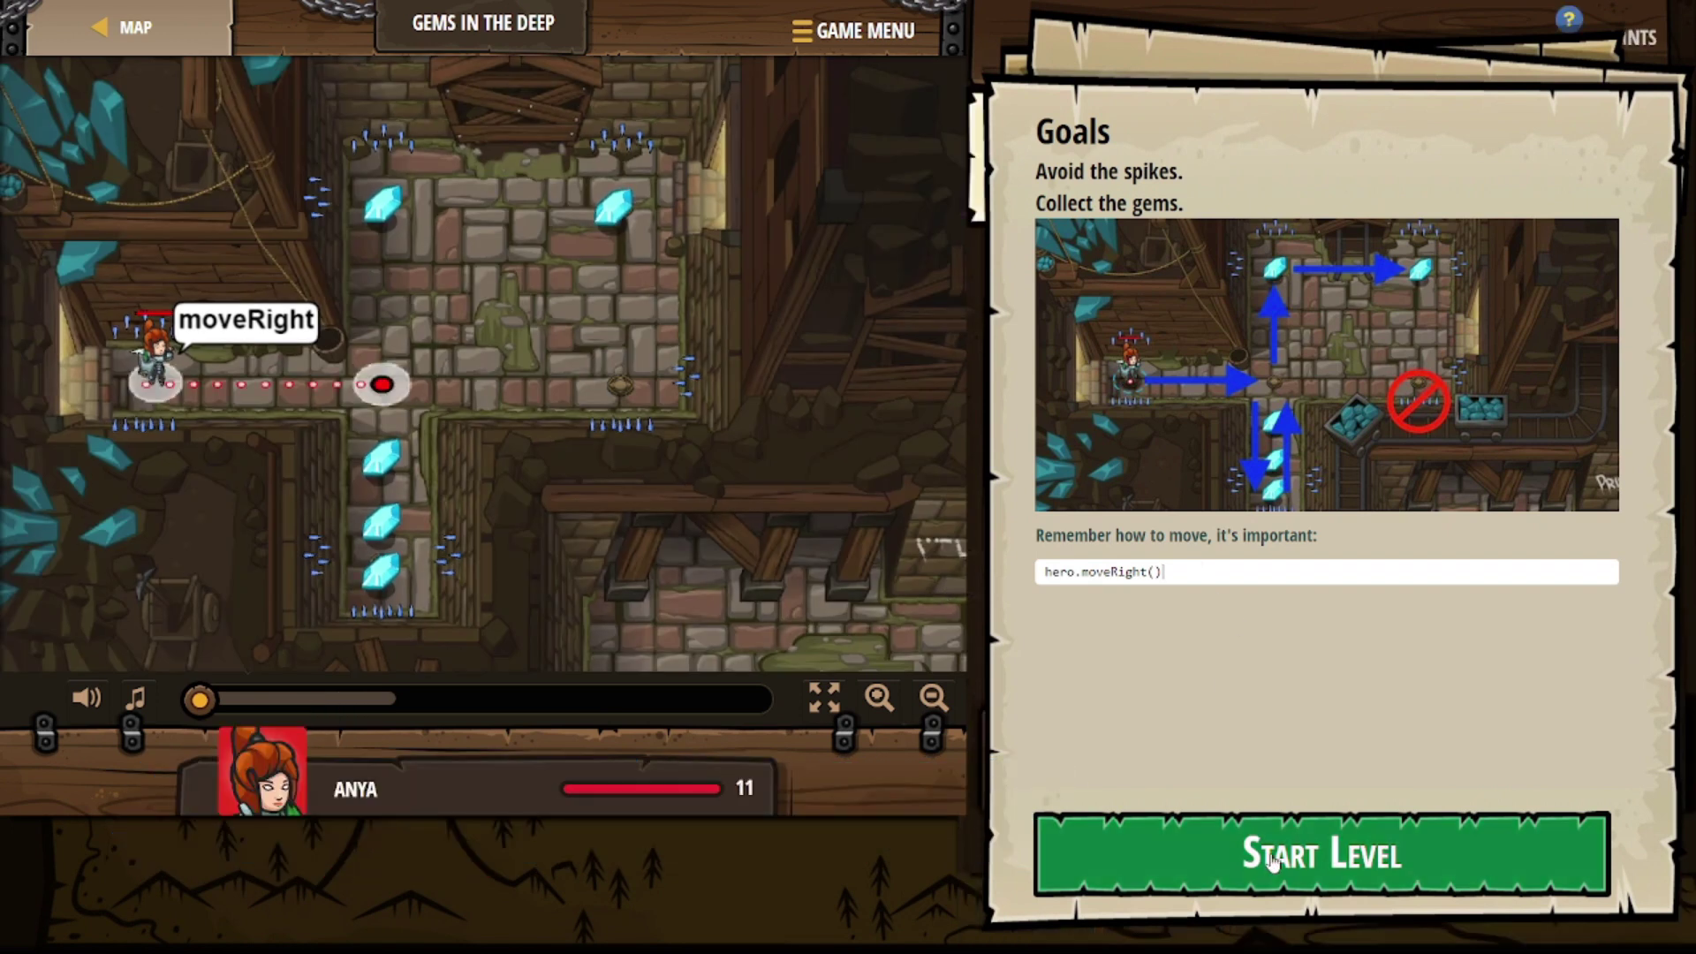
click(1322, 853)
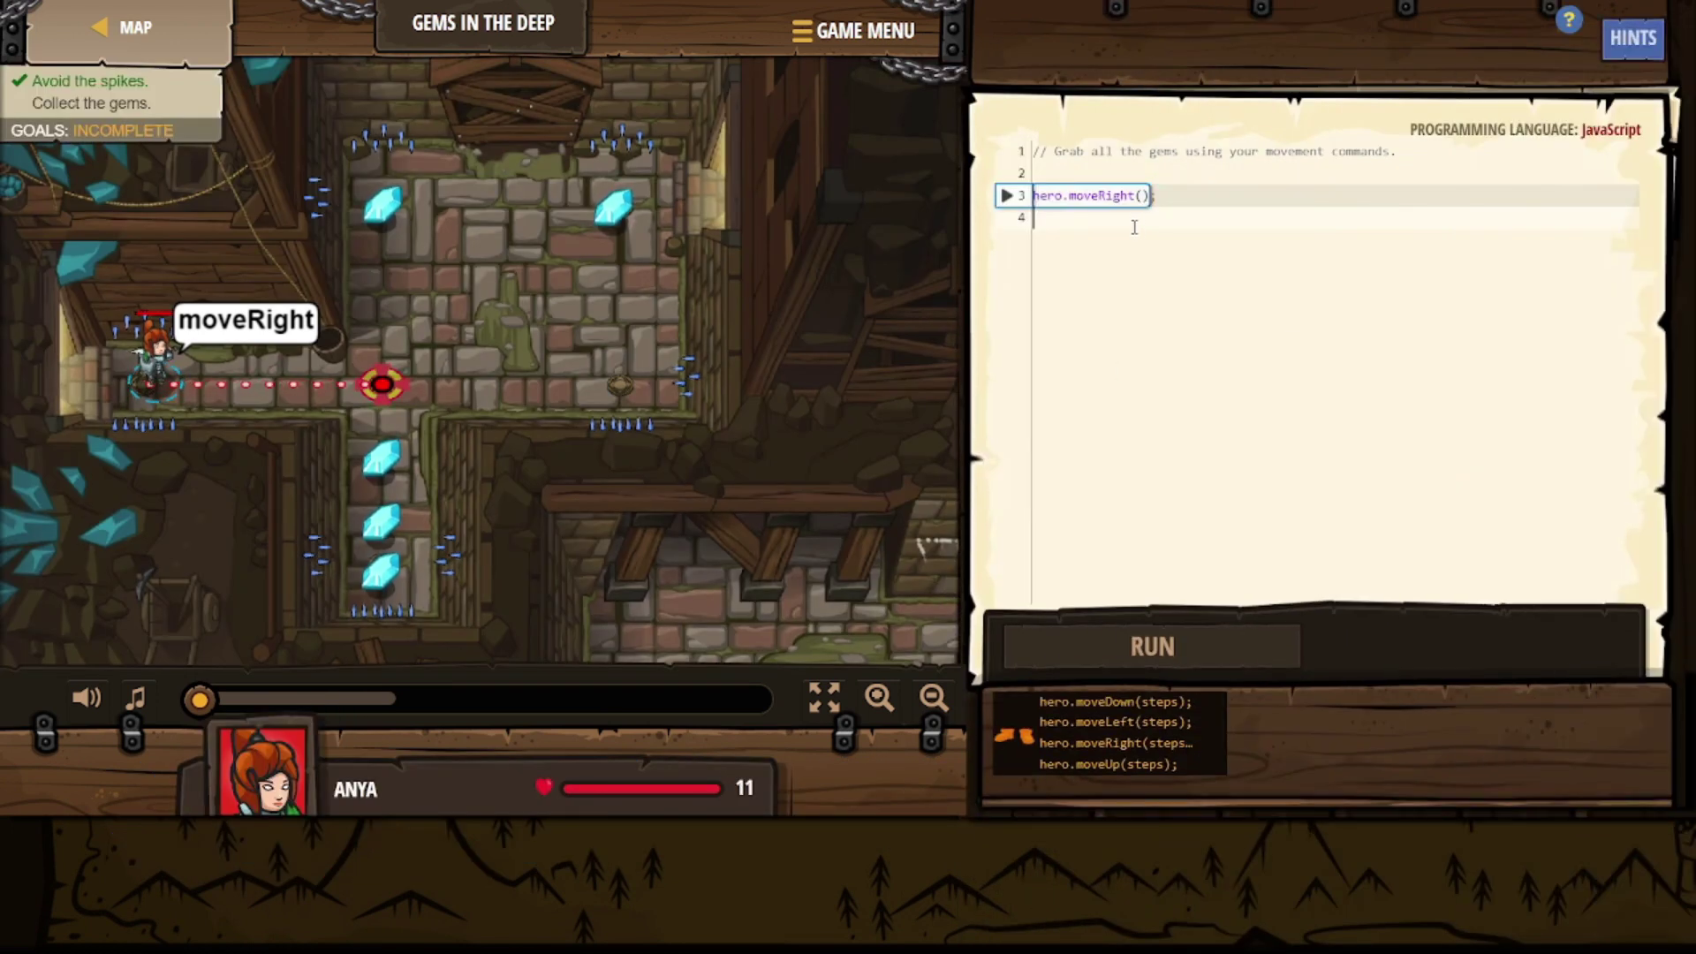
text(hero.moveD)
key(Return)
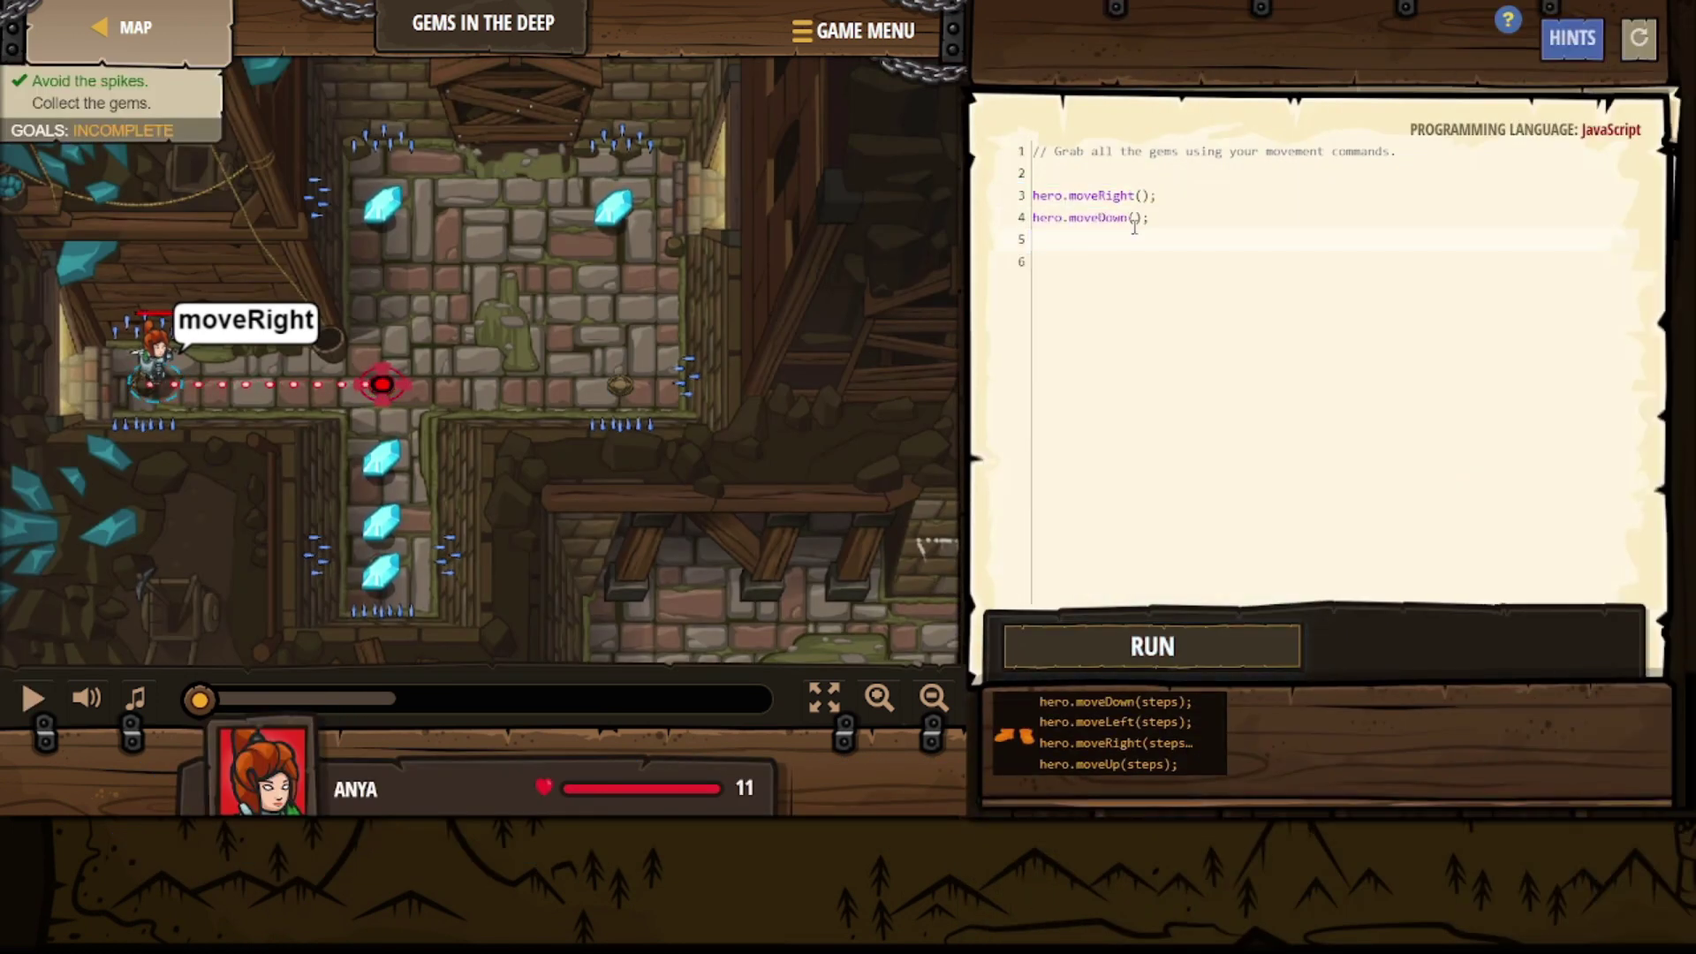
click(1170, 664)
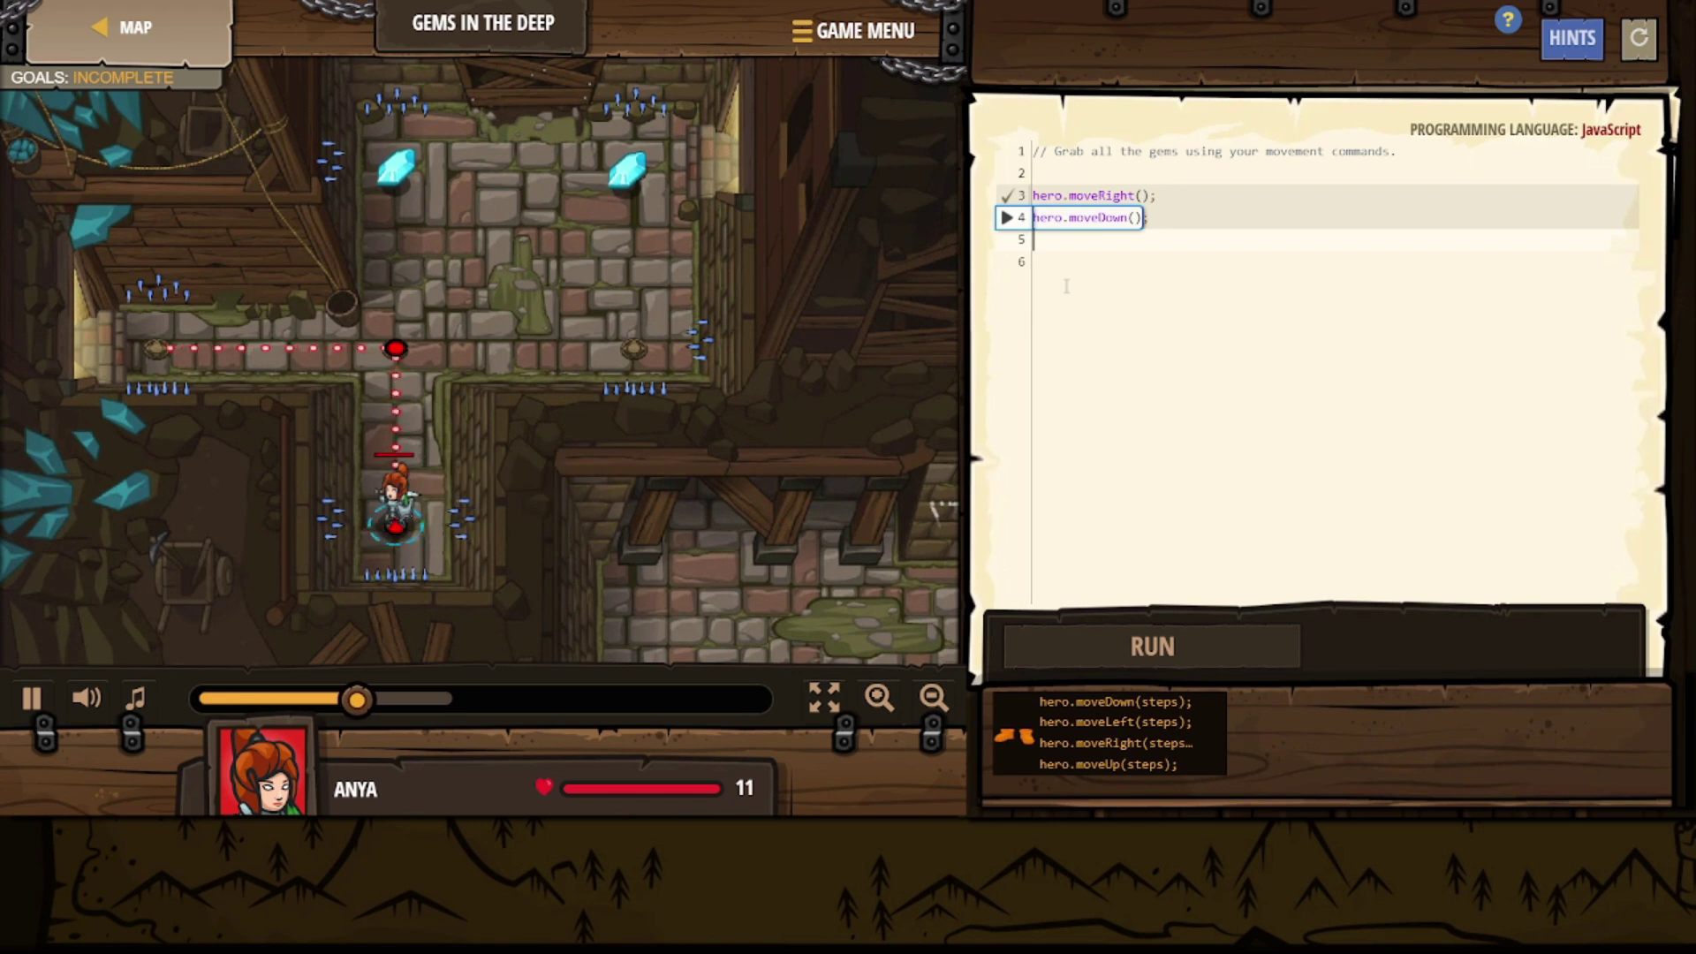
Add two moveUp and a moveRight command, run the full sequence, and finish the level.
text(hero.moveU)
key(Return)
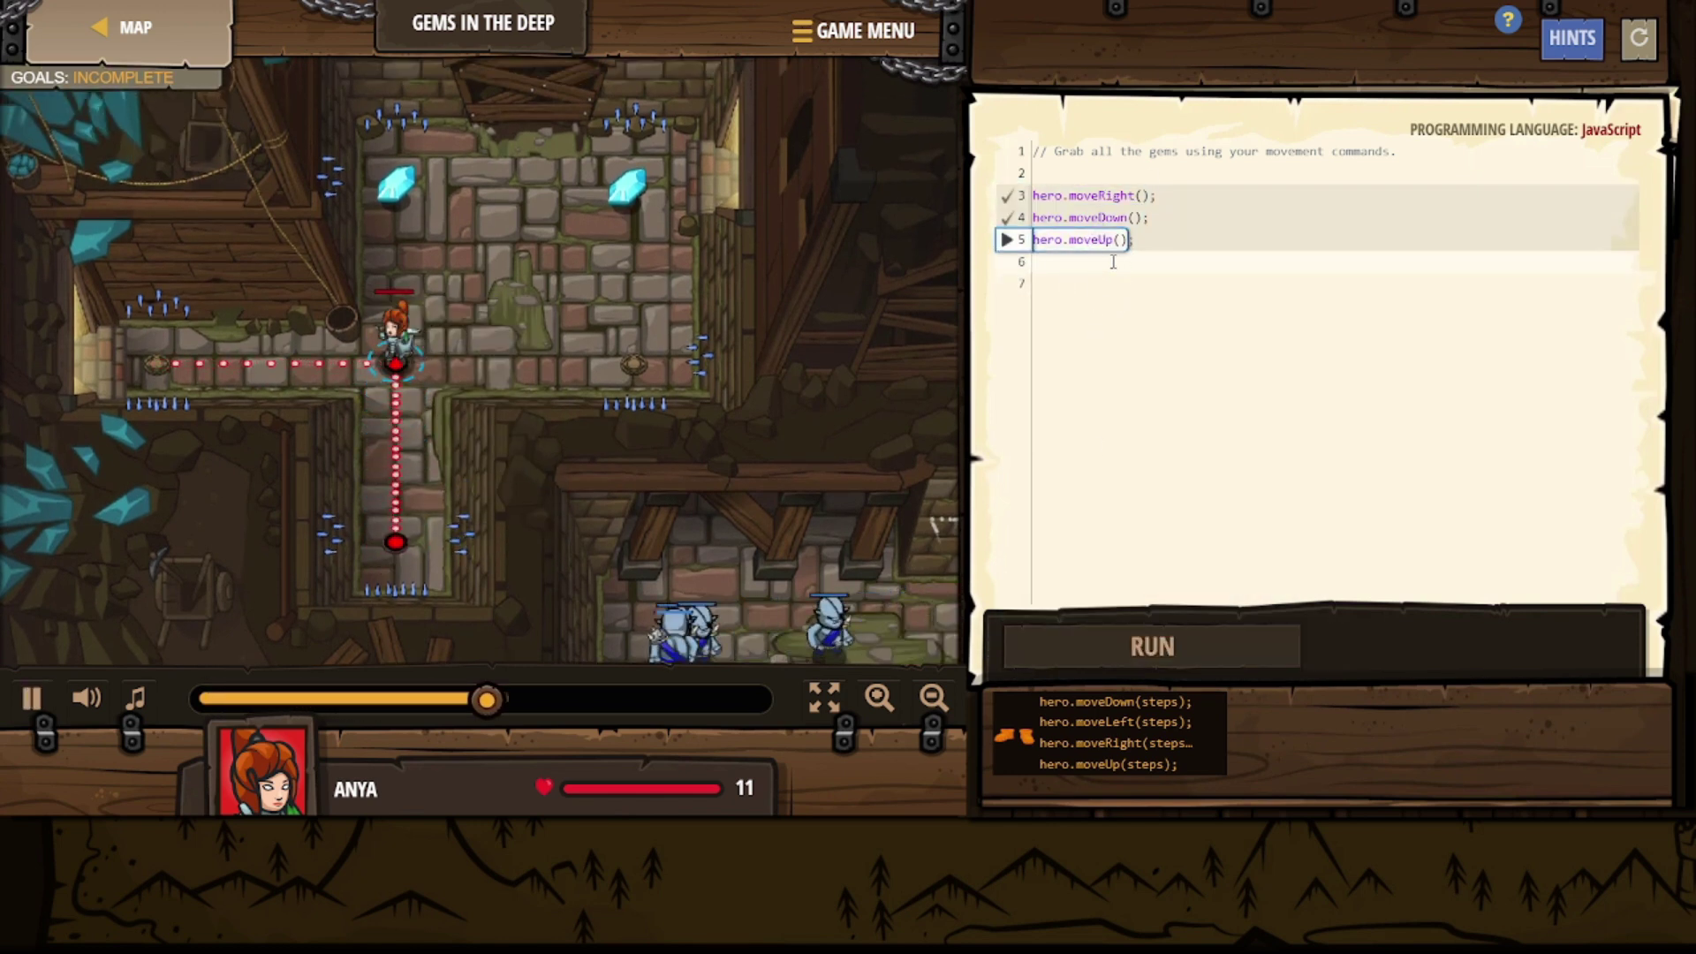
text(hero)
key(Return)
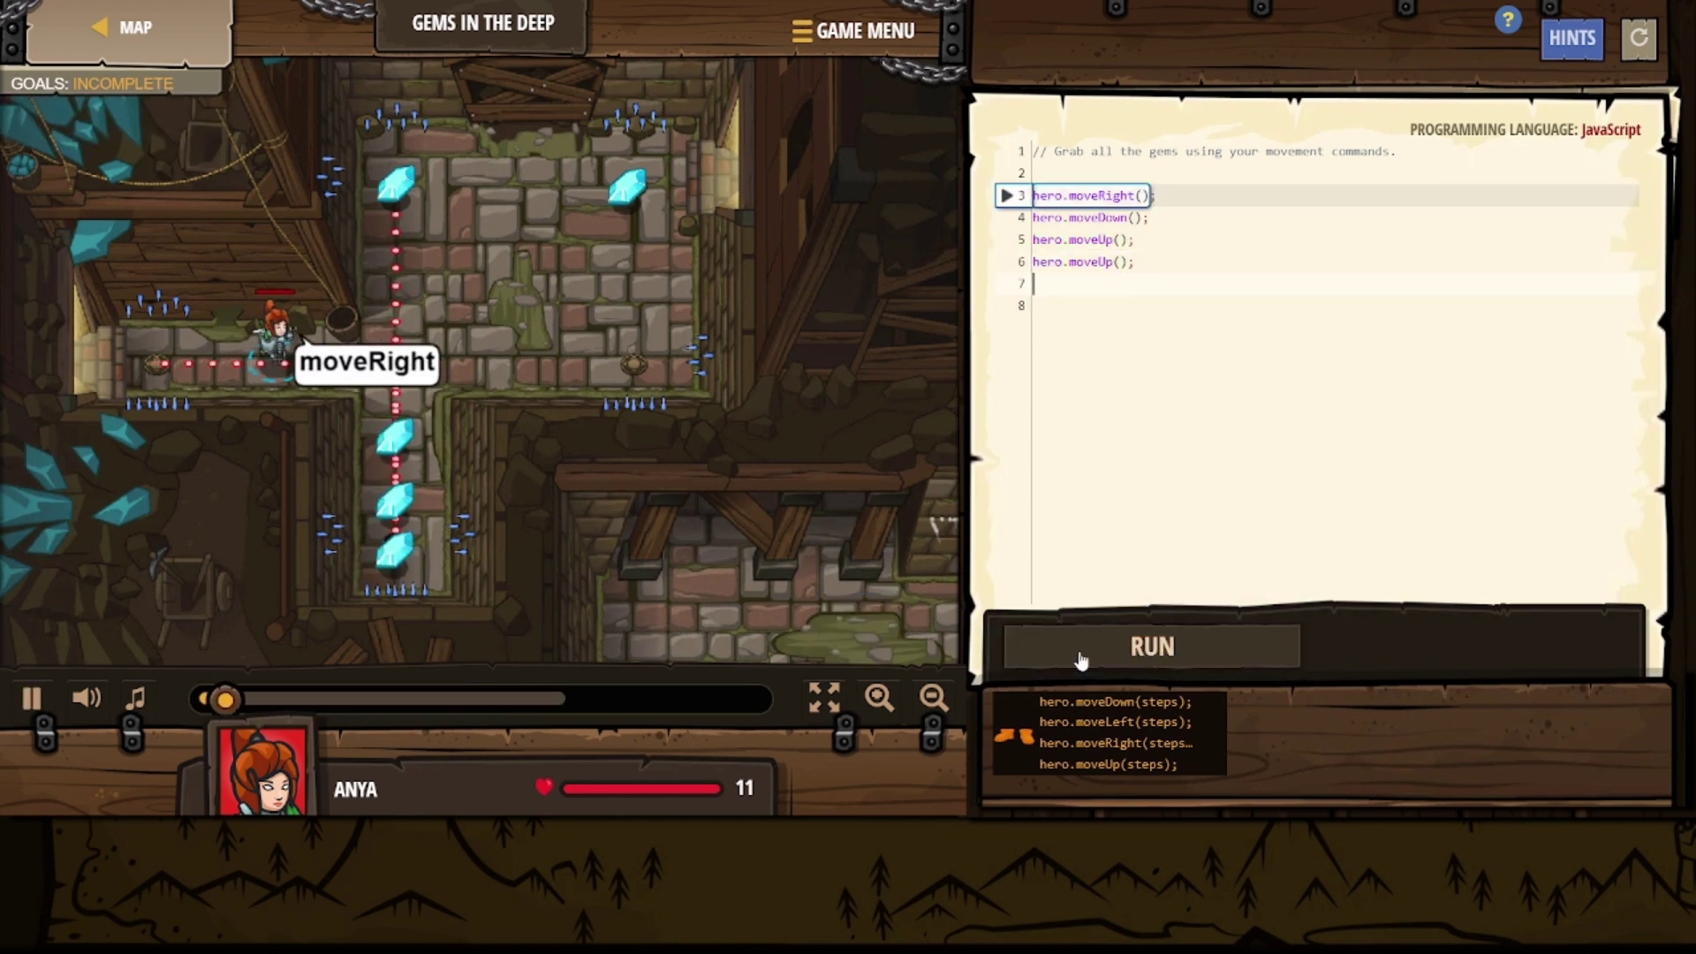
text(her.mo)
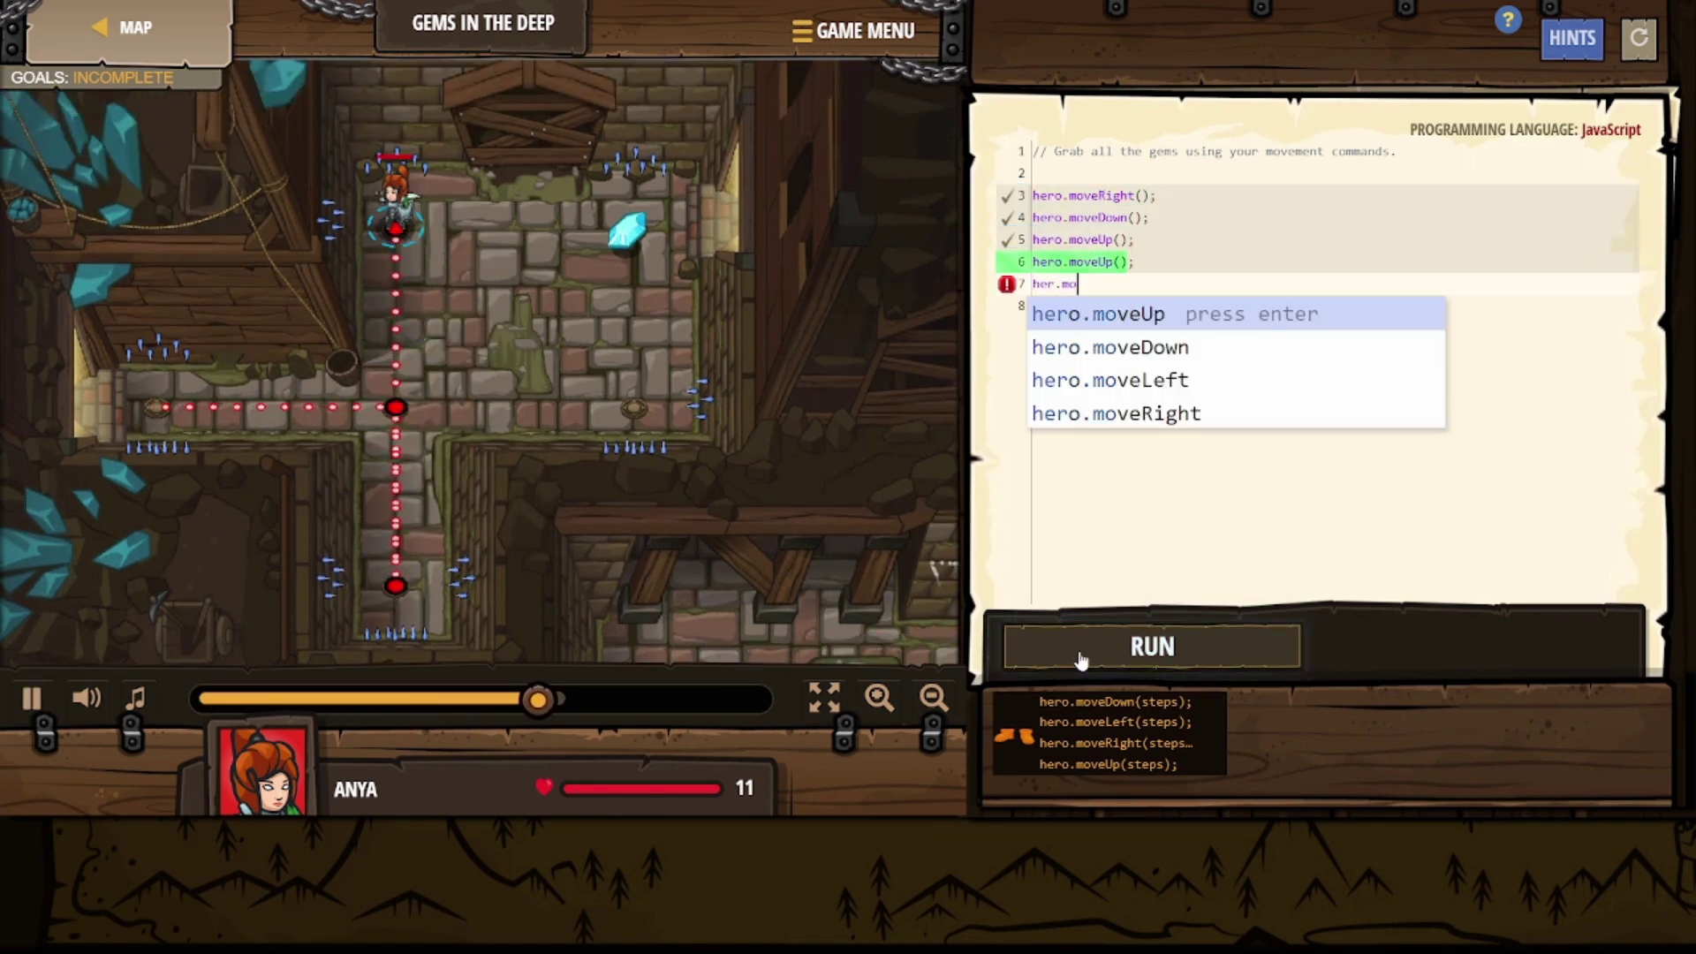
key(Down)
key(Down)
key(Down)
key(Return)
click(1083, 660)
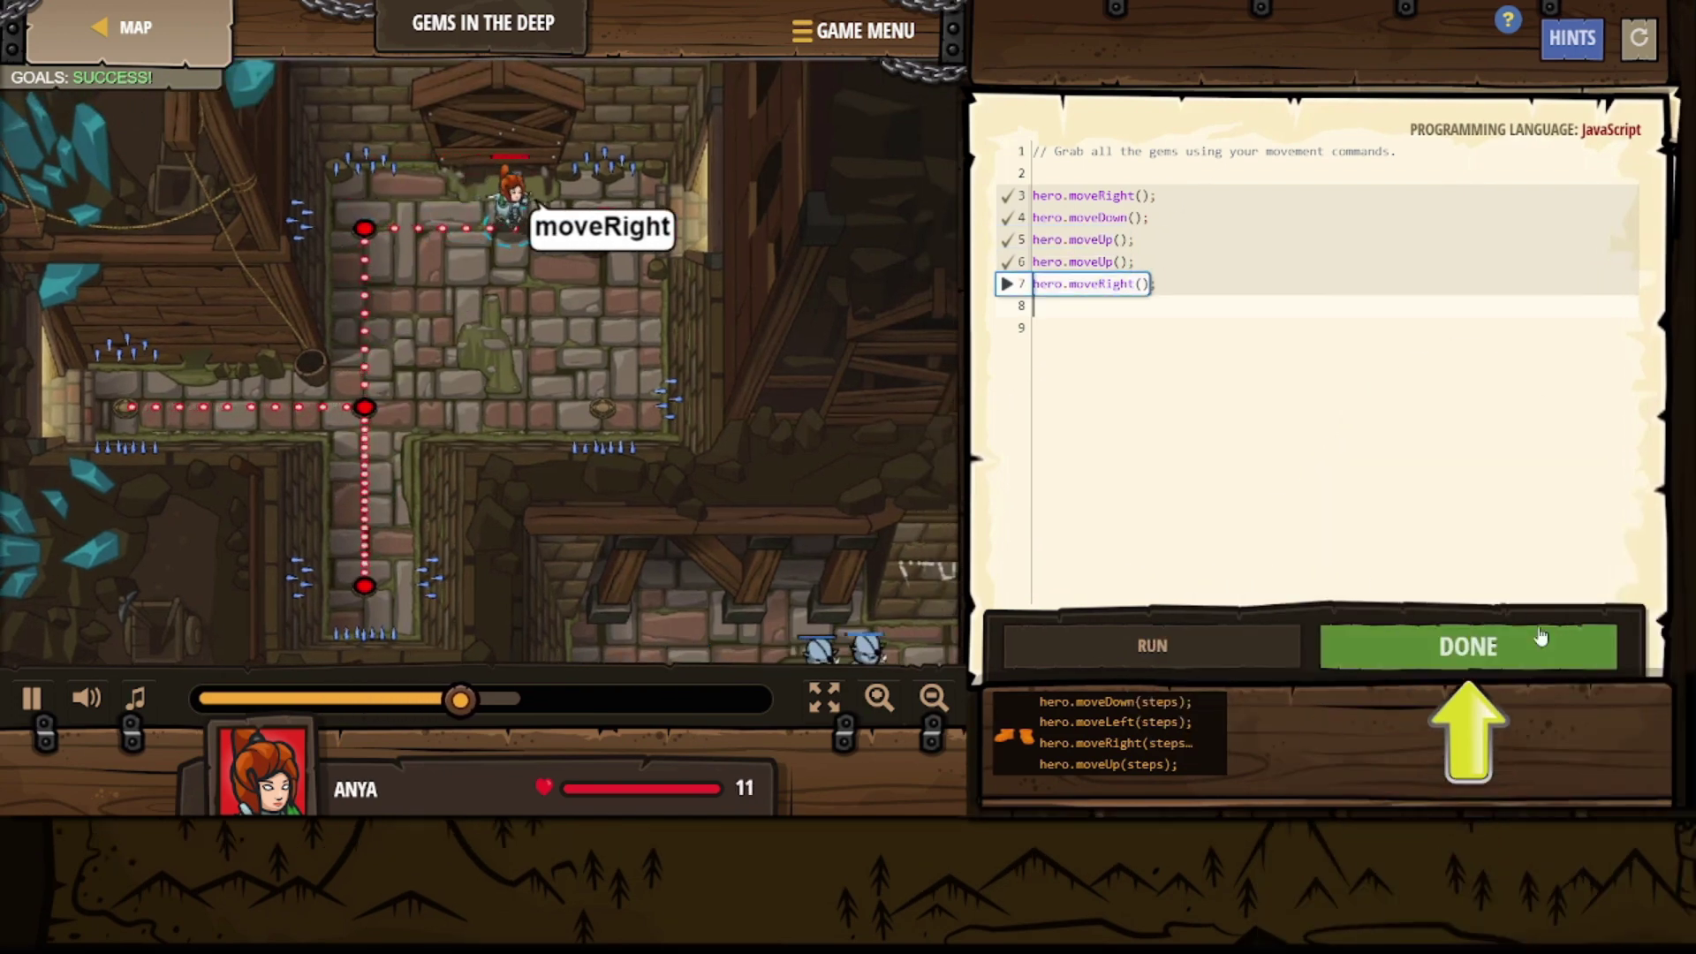
click(1540, 638)
click(1027, 625)
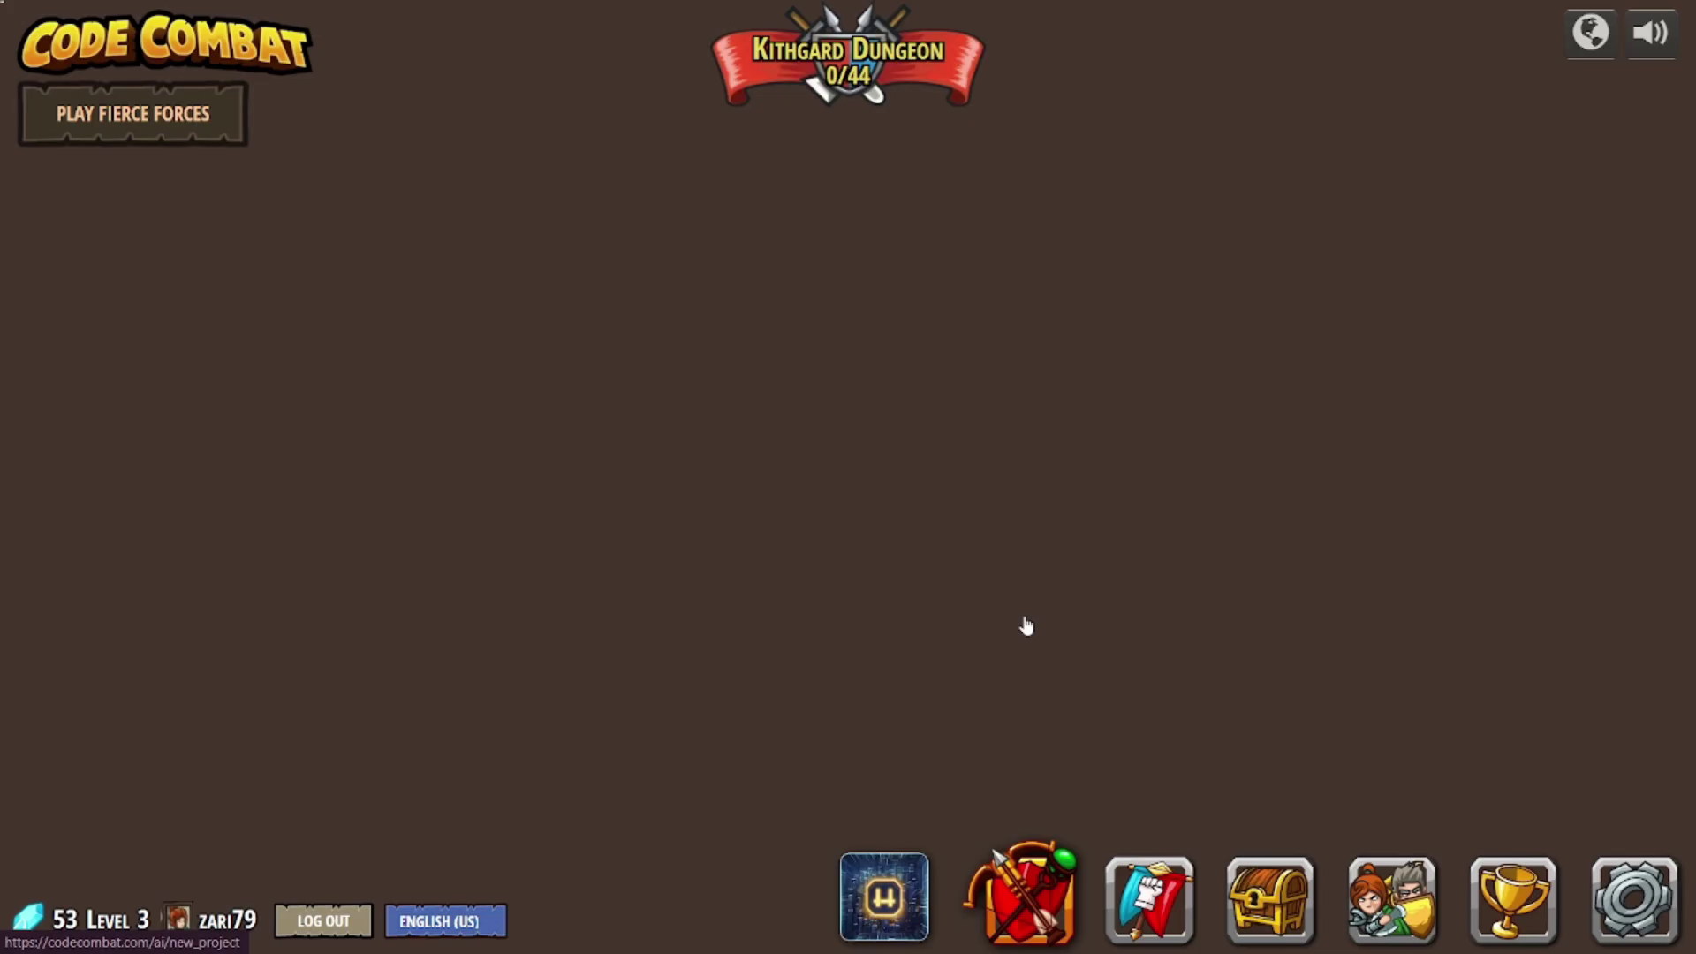
Start the Shadow Guard level and type hero.moveRight() as its first line.
click(568, 693)
click(580, 606)
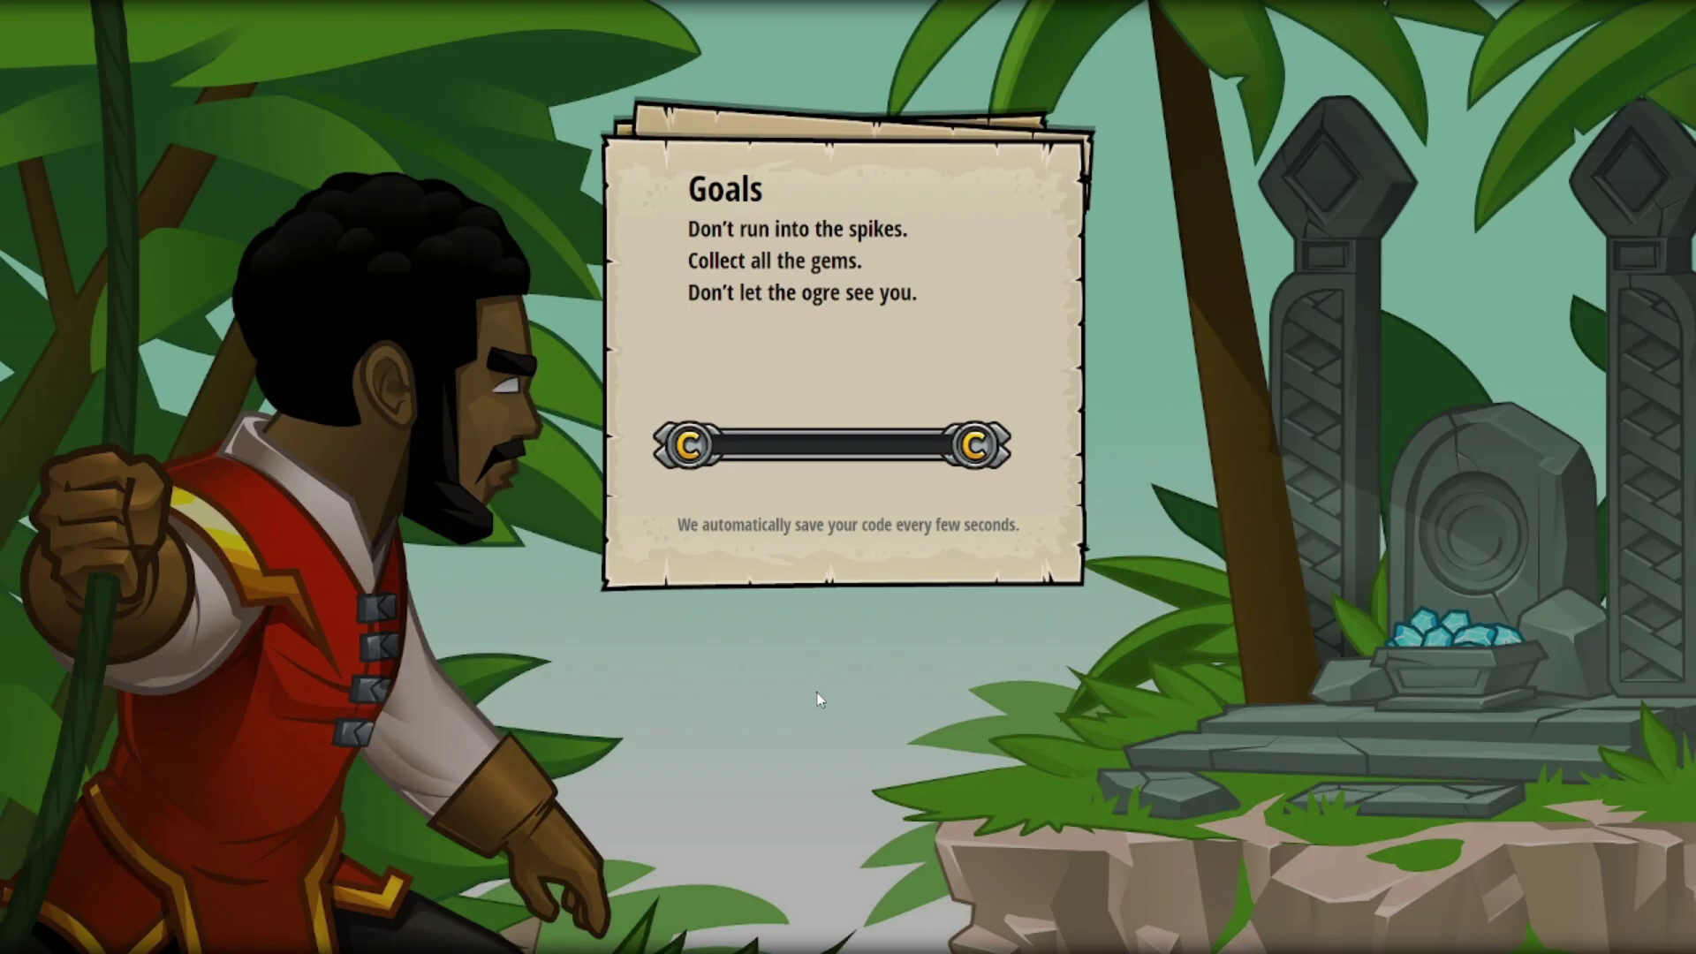
key(Return)
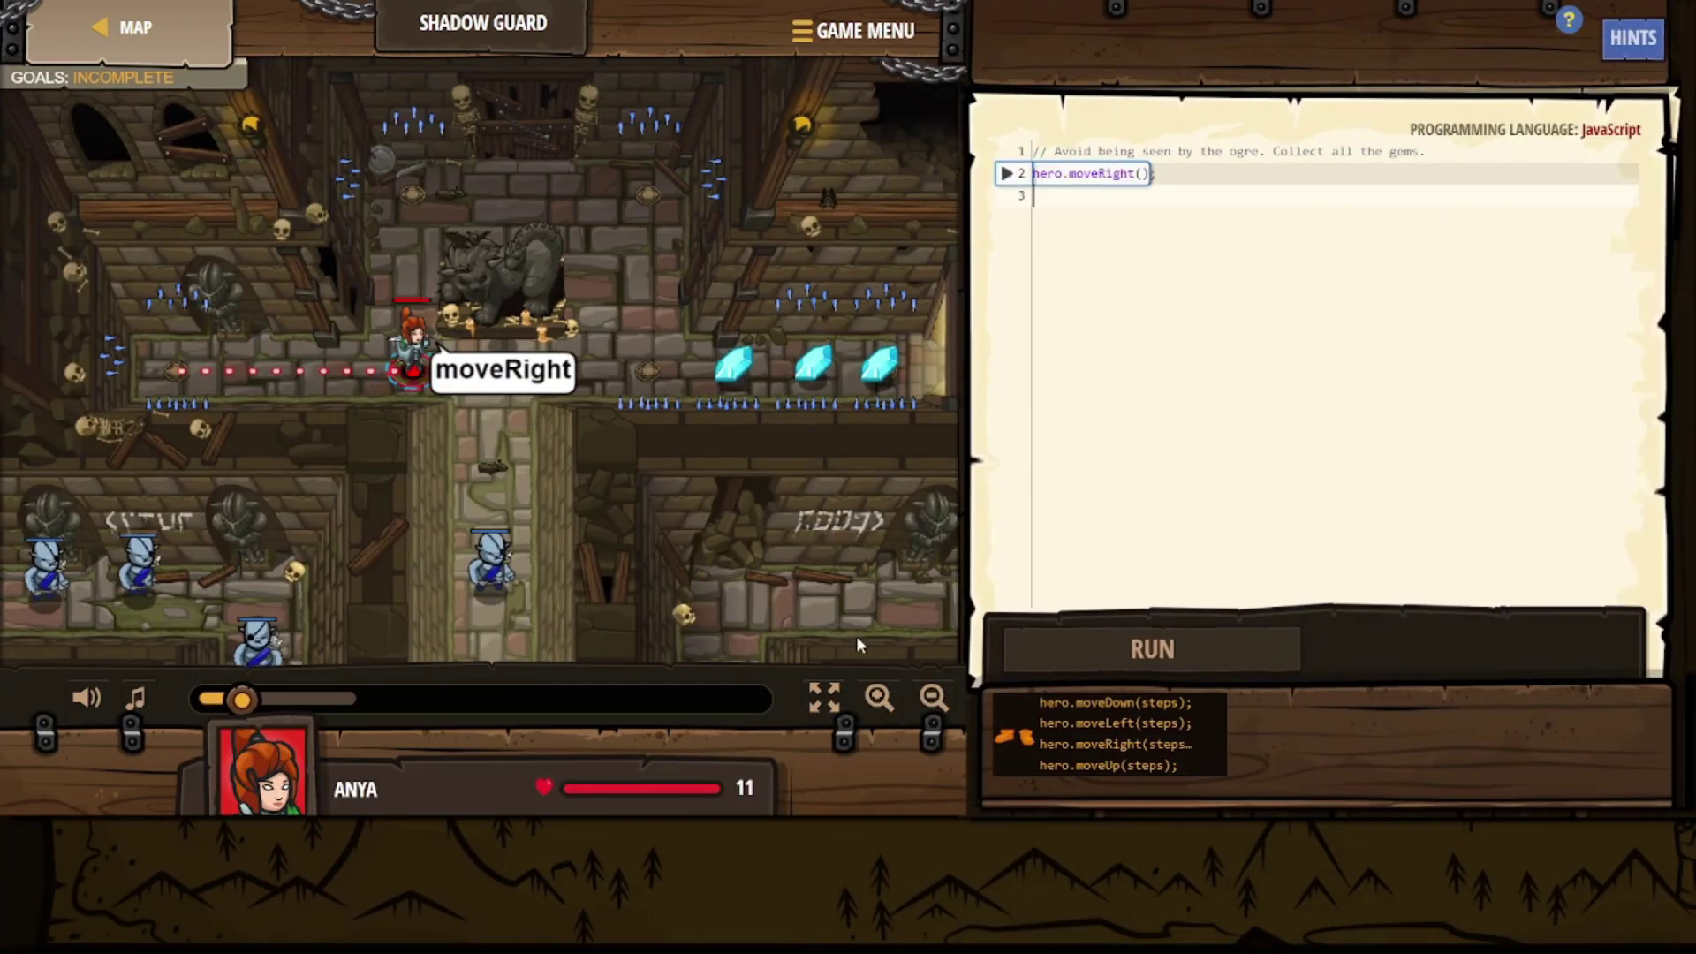
text(hero.moveR)
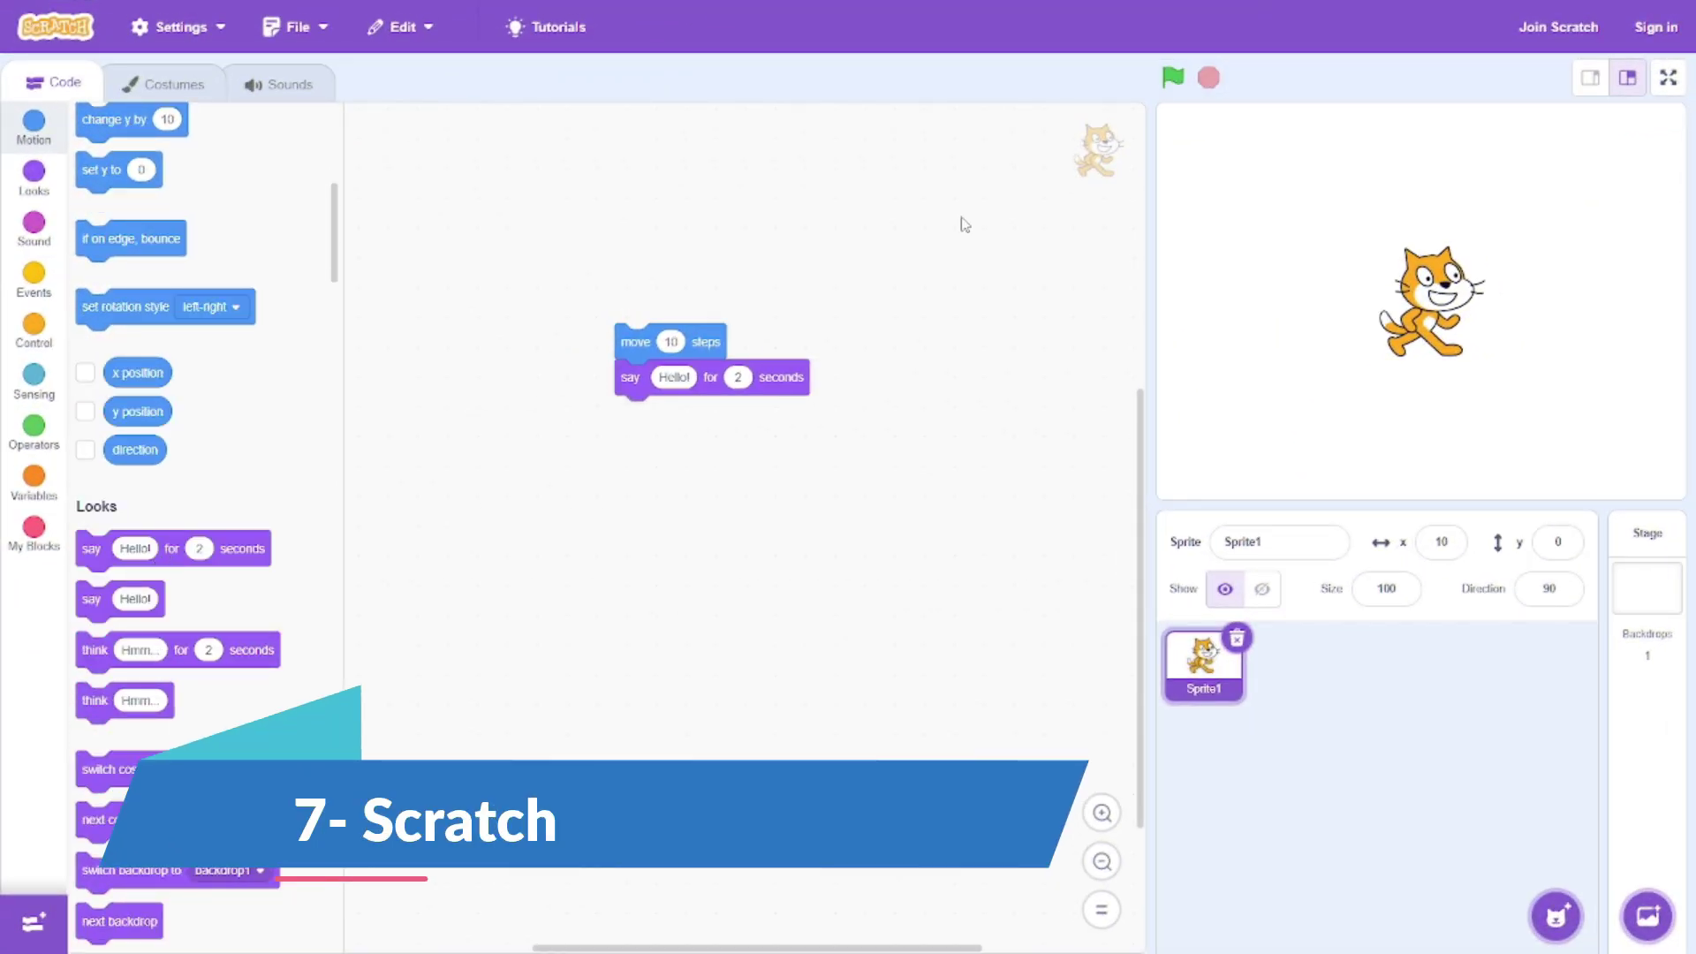
Add play sound Meow until done and a turn 15 degrees block, running the script repeatedly.
click(671, 342)
scroll(197, 488, down, 5)
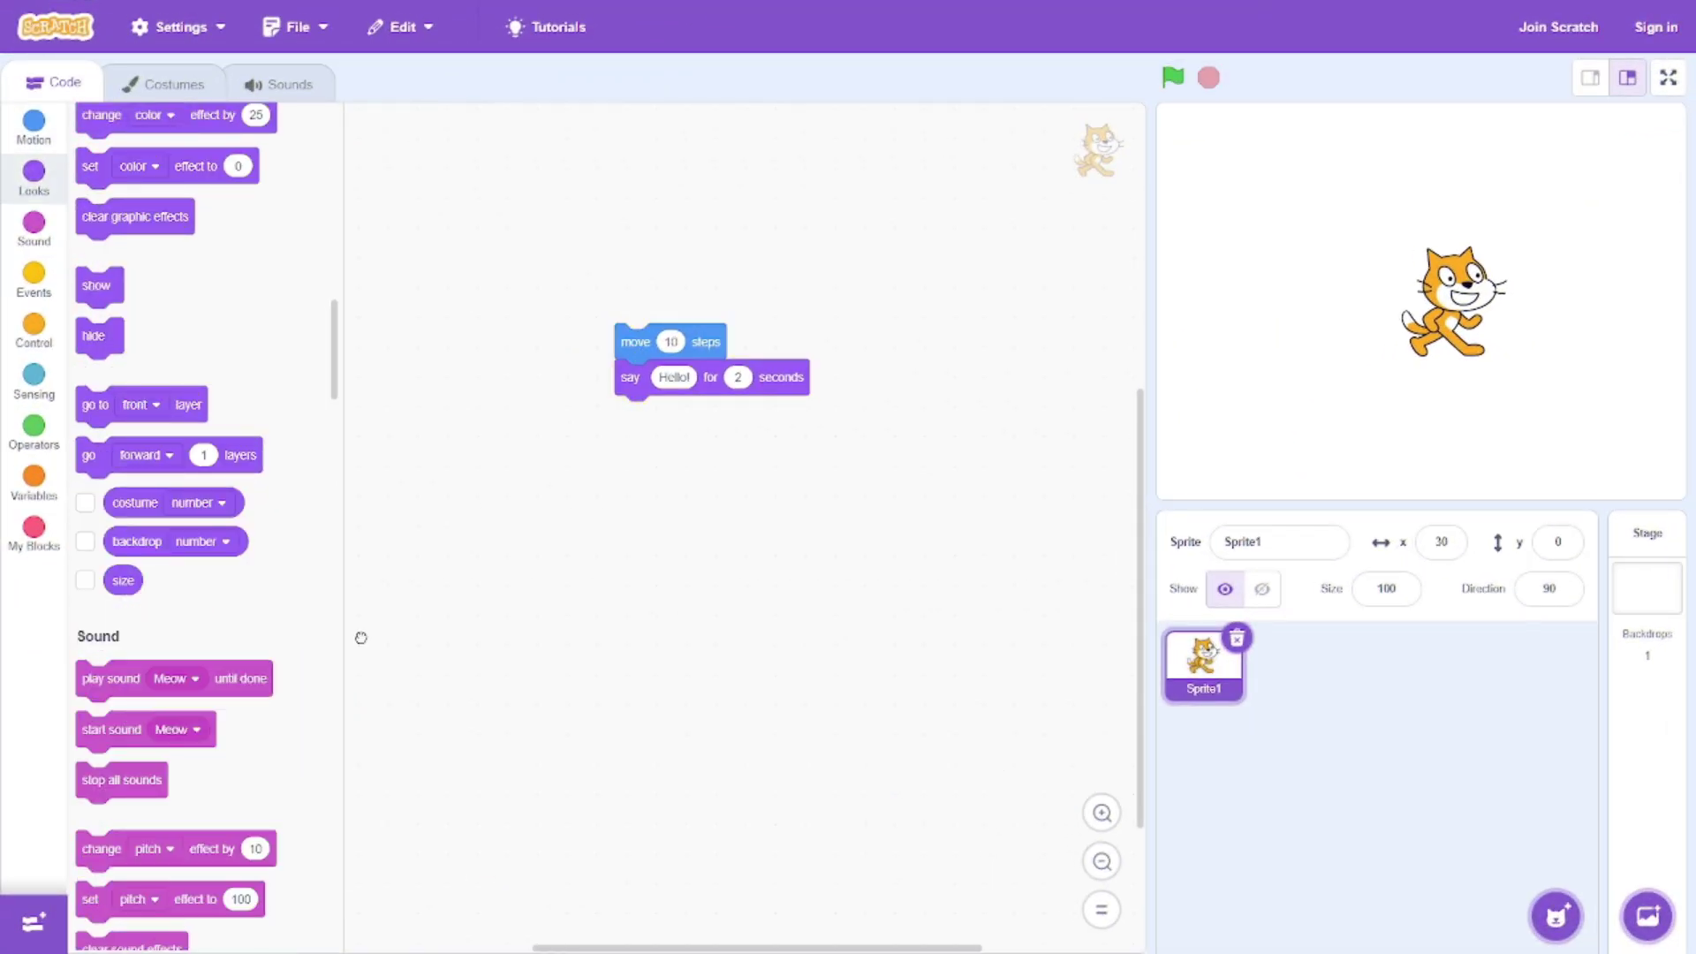
drag(361, 638, 452, 320)
click(1173, 78)
scroll(131, 207, up, 10)
drag(131, 207, 577, 232)
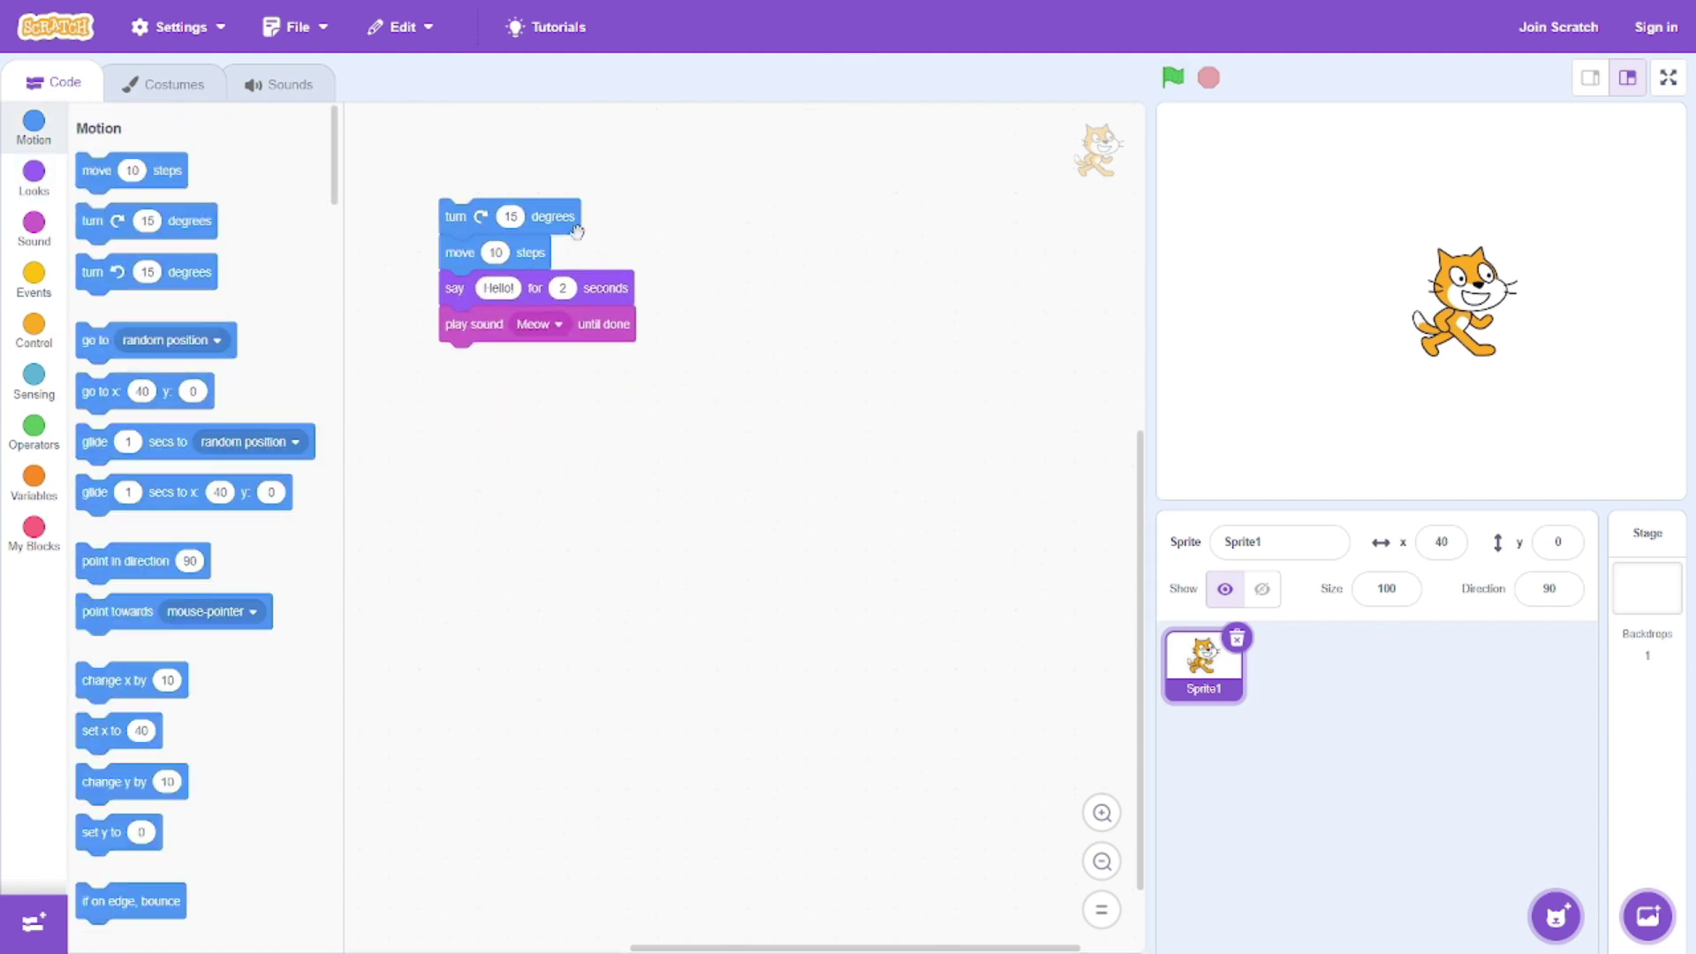
click(444, 244)
click(448, 240)
click(451, 238)
click(453, 237)
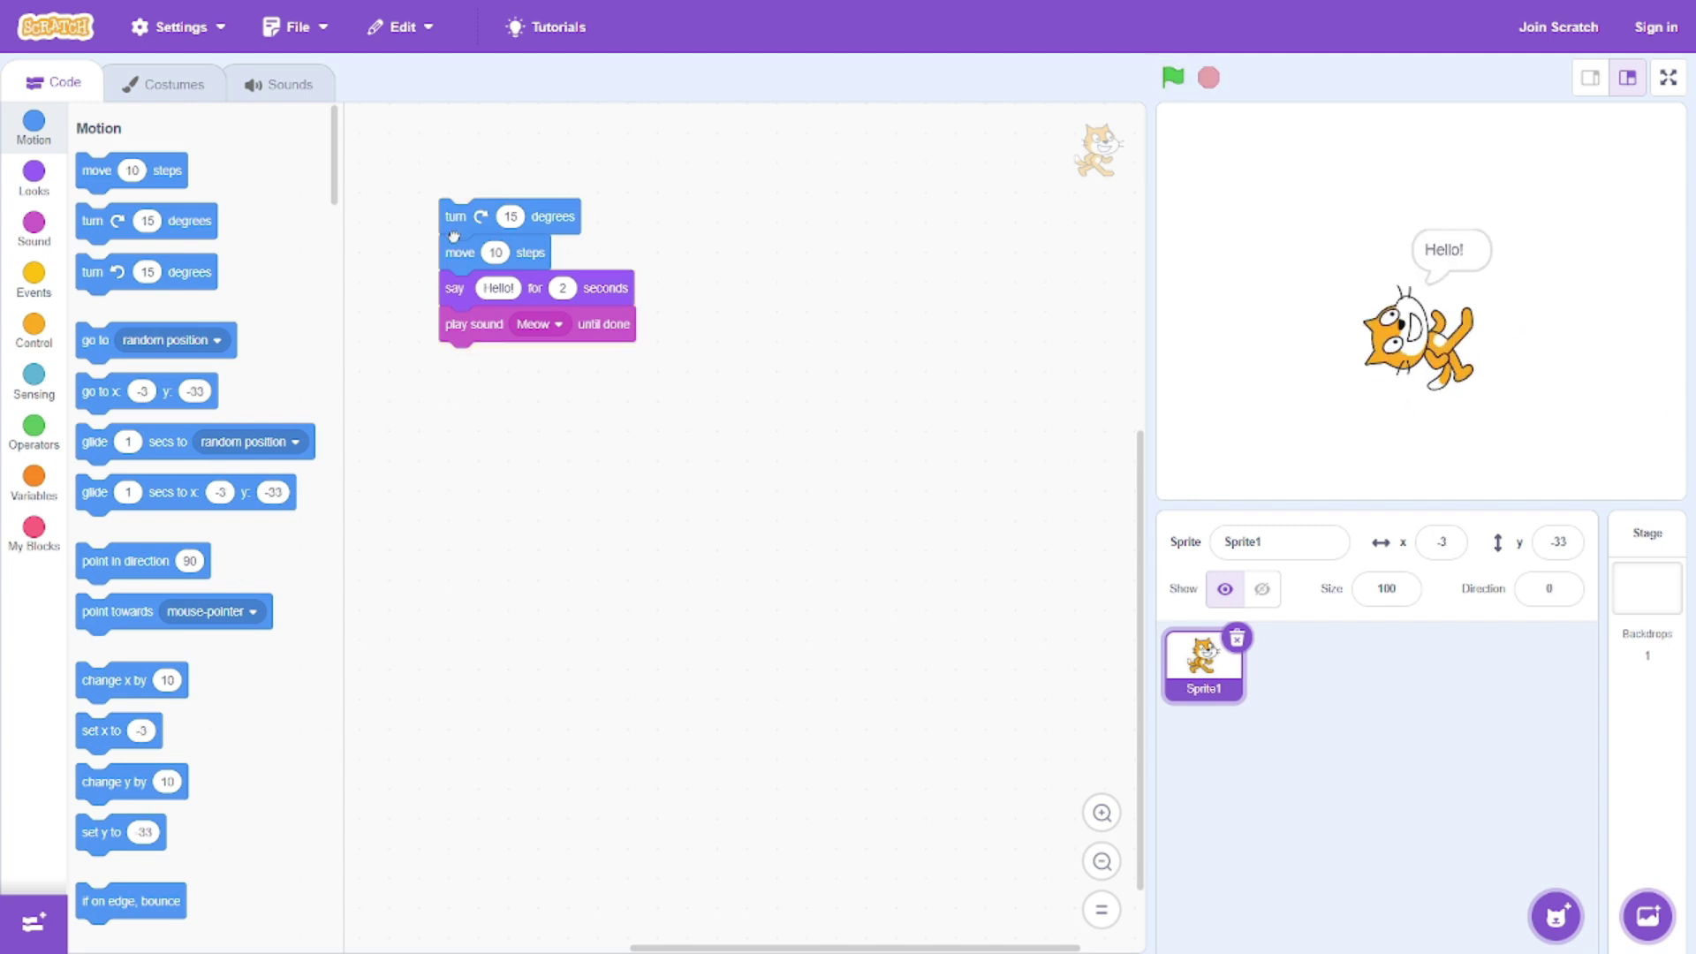
Attach go to position and change y by 10 blocks, targeting the mouse-pointer.
drag(93, 340, 458, 359)
click(455, 358)
scroll(177, 530, down, 3)
drag(97, 561, 486, 420)
scroll(579, 360, down, 2)
scroll(580, 359, up, 5)
click(475, 584)
scroll(475, 583, down, 1)
click(474, 573)
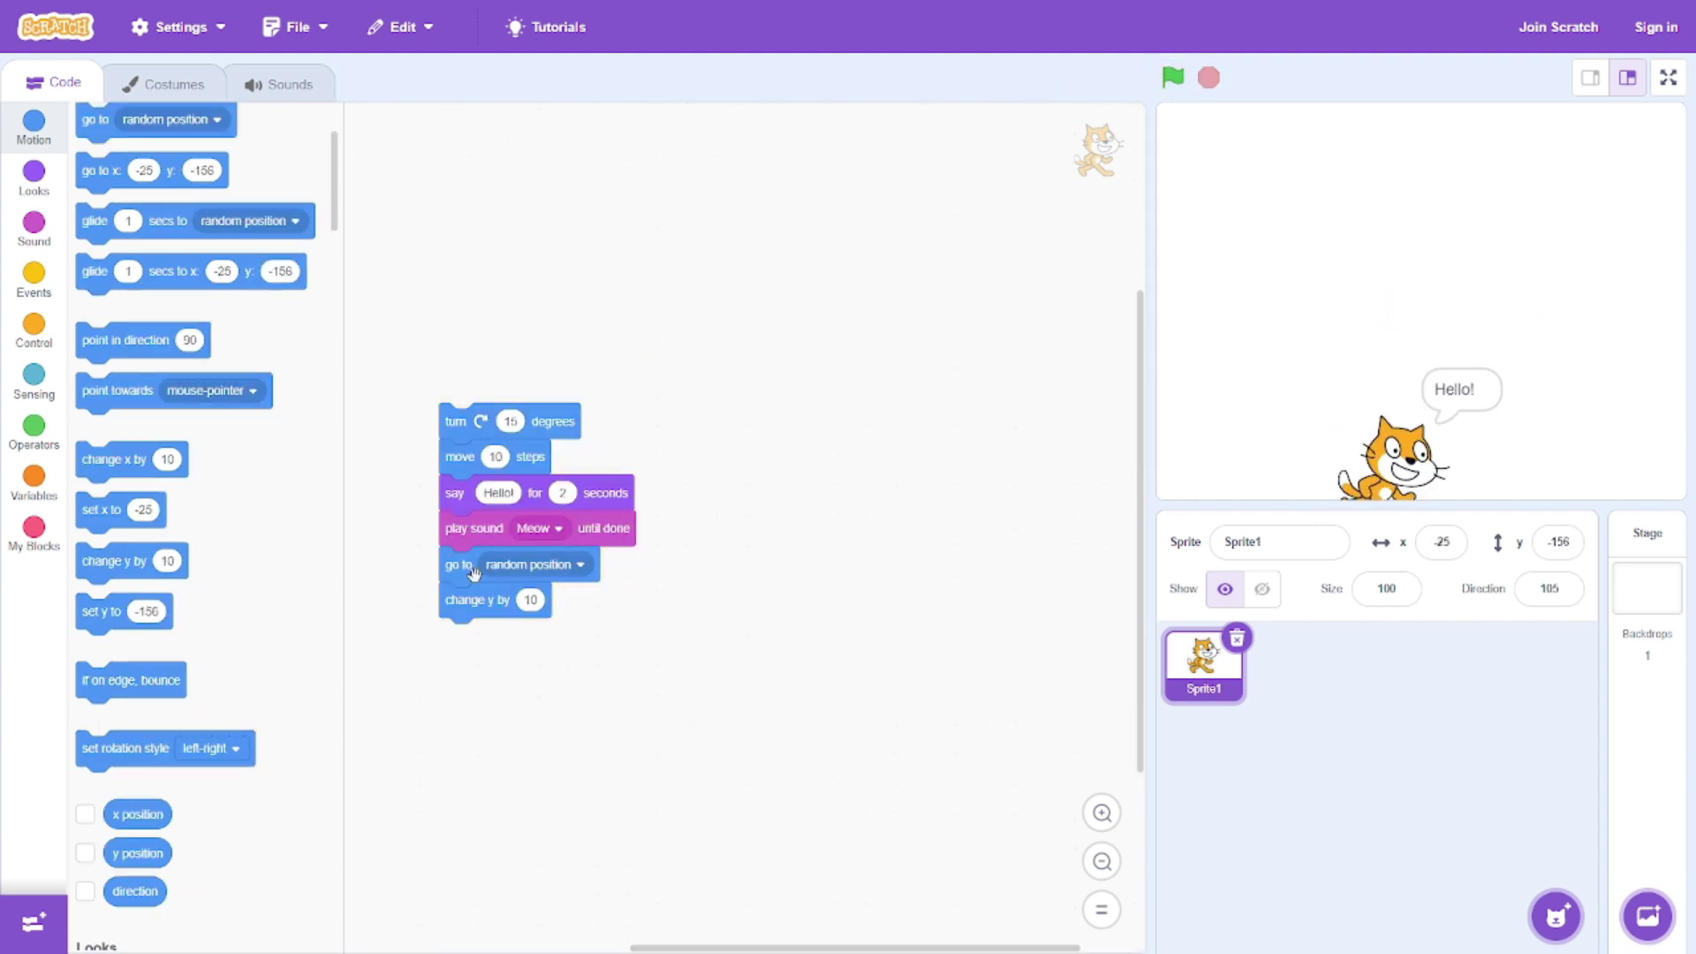
click(530, 565)
click(492, 628)
click(459, 565)
Try recording a new sound, deny microphone access, and switch the cat to costume2.
click(534, 529)
click(492, 613)
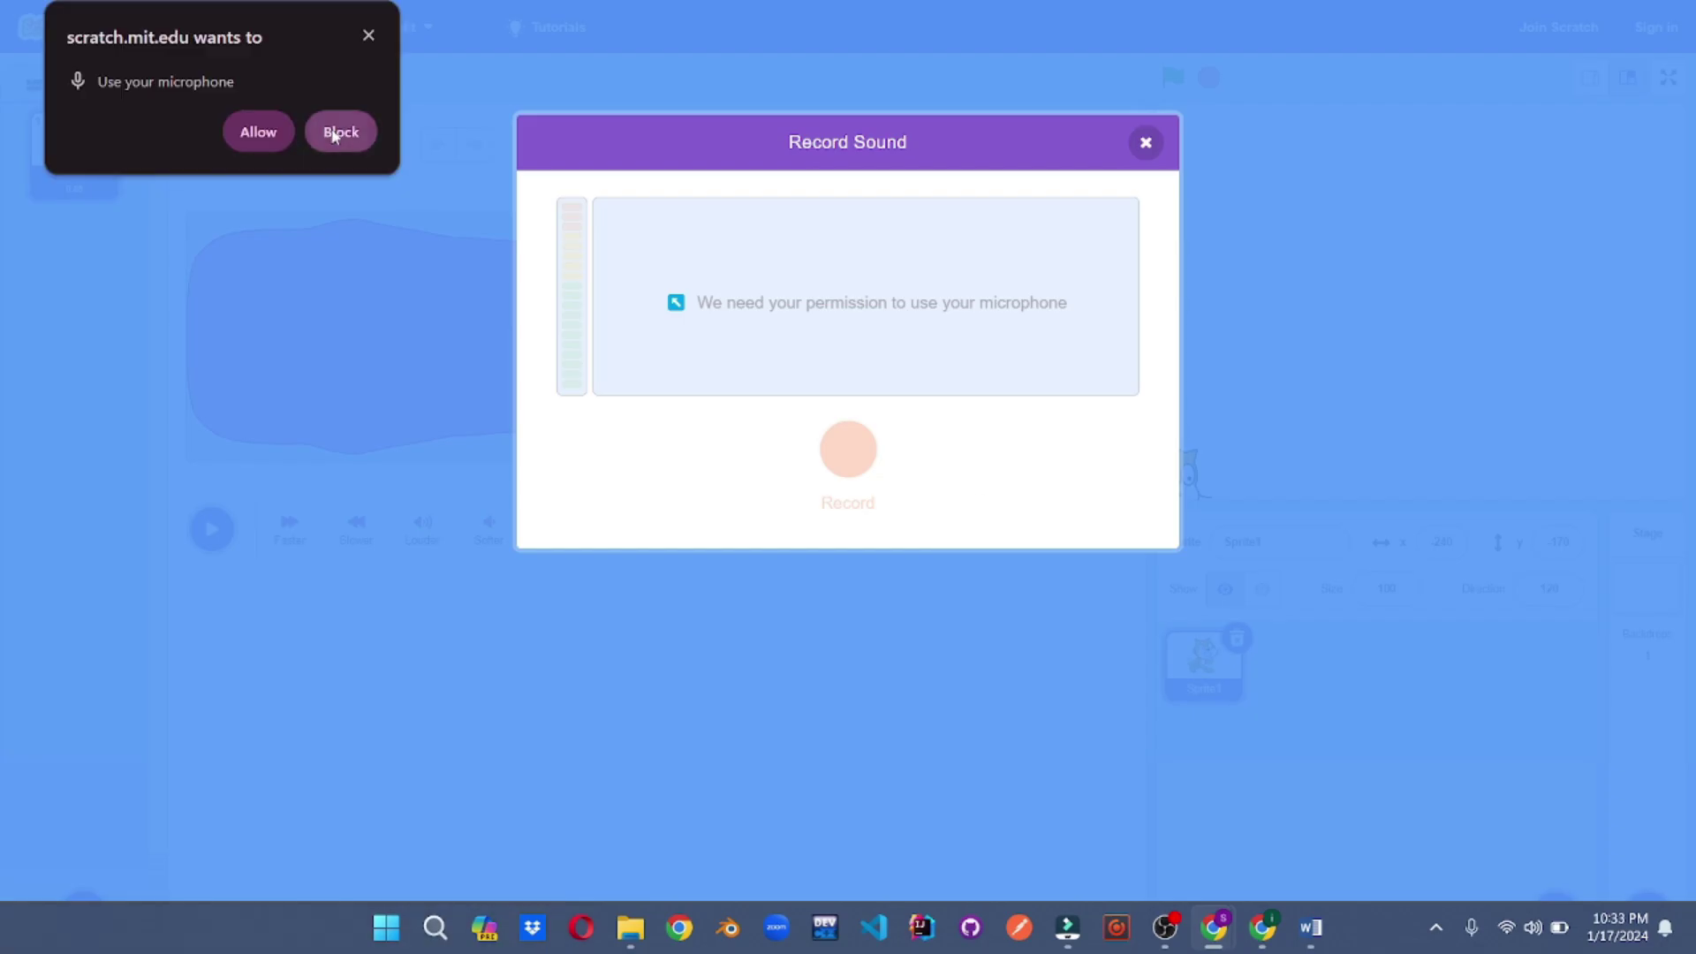
click(333, 133)
click(150, 82)
click(74, 256)
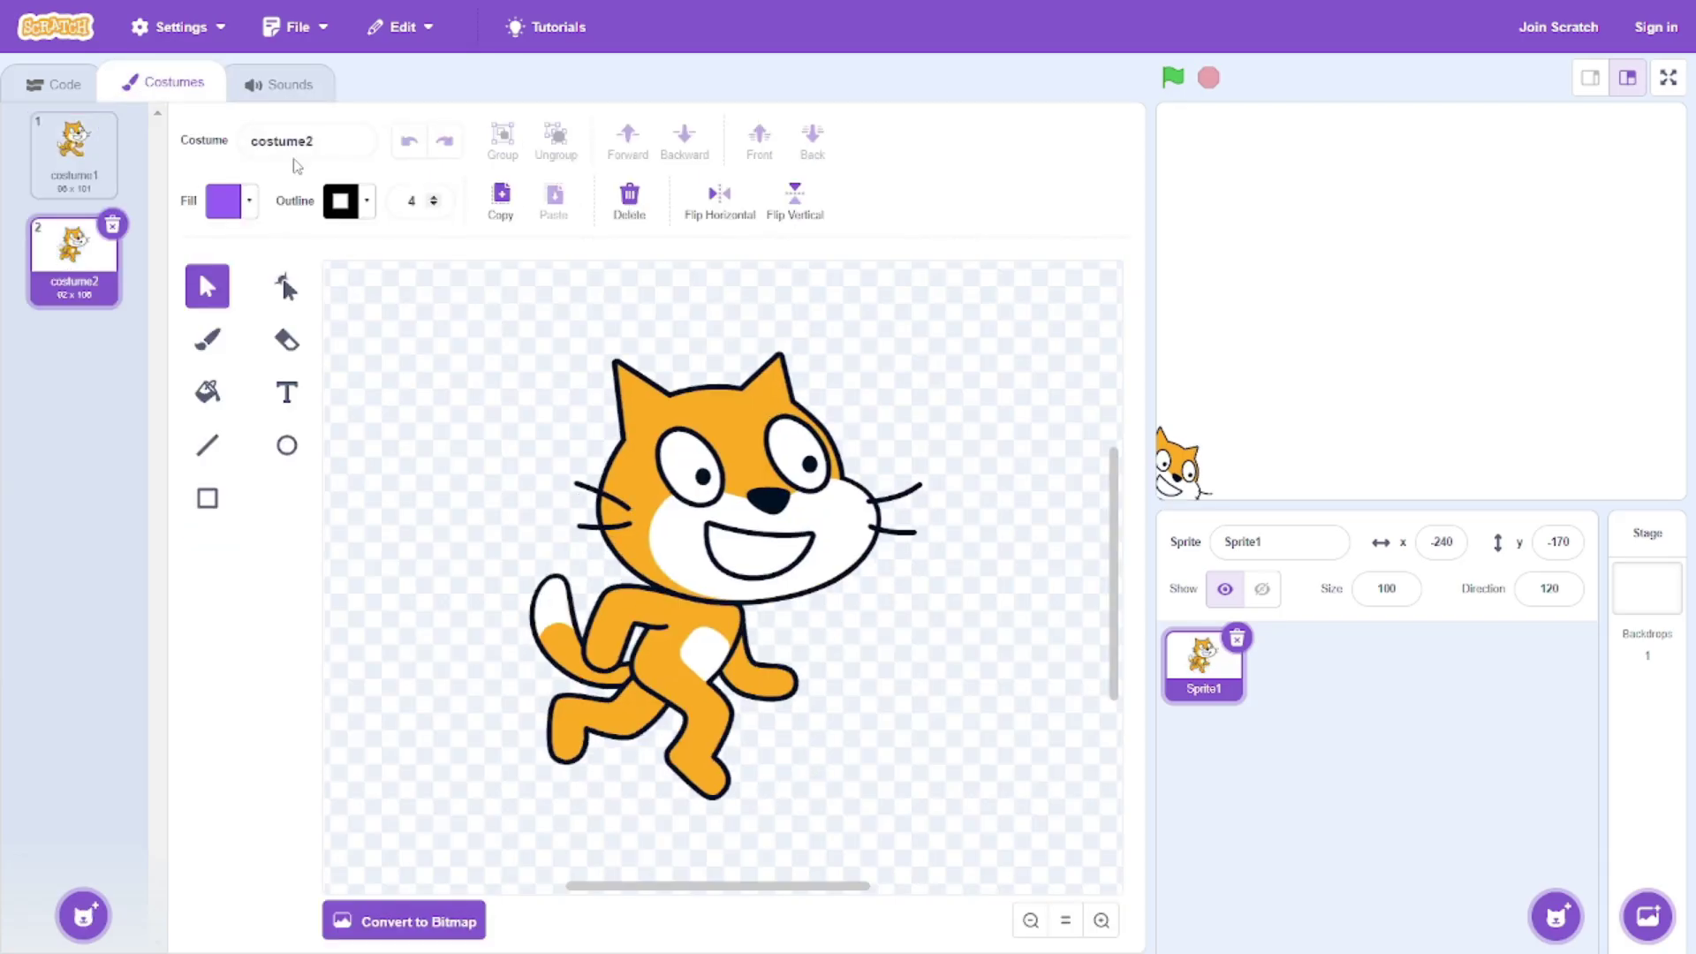
click(53, 83)
Add hide variable and point towards mouse-pointer blocks, turn the cat 15 degrees, and reposition the script.
click(33, 481)
drag(97, 386, 457, 630)
scroll(108, 208, up, 15)
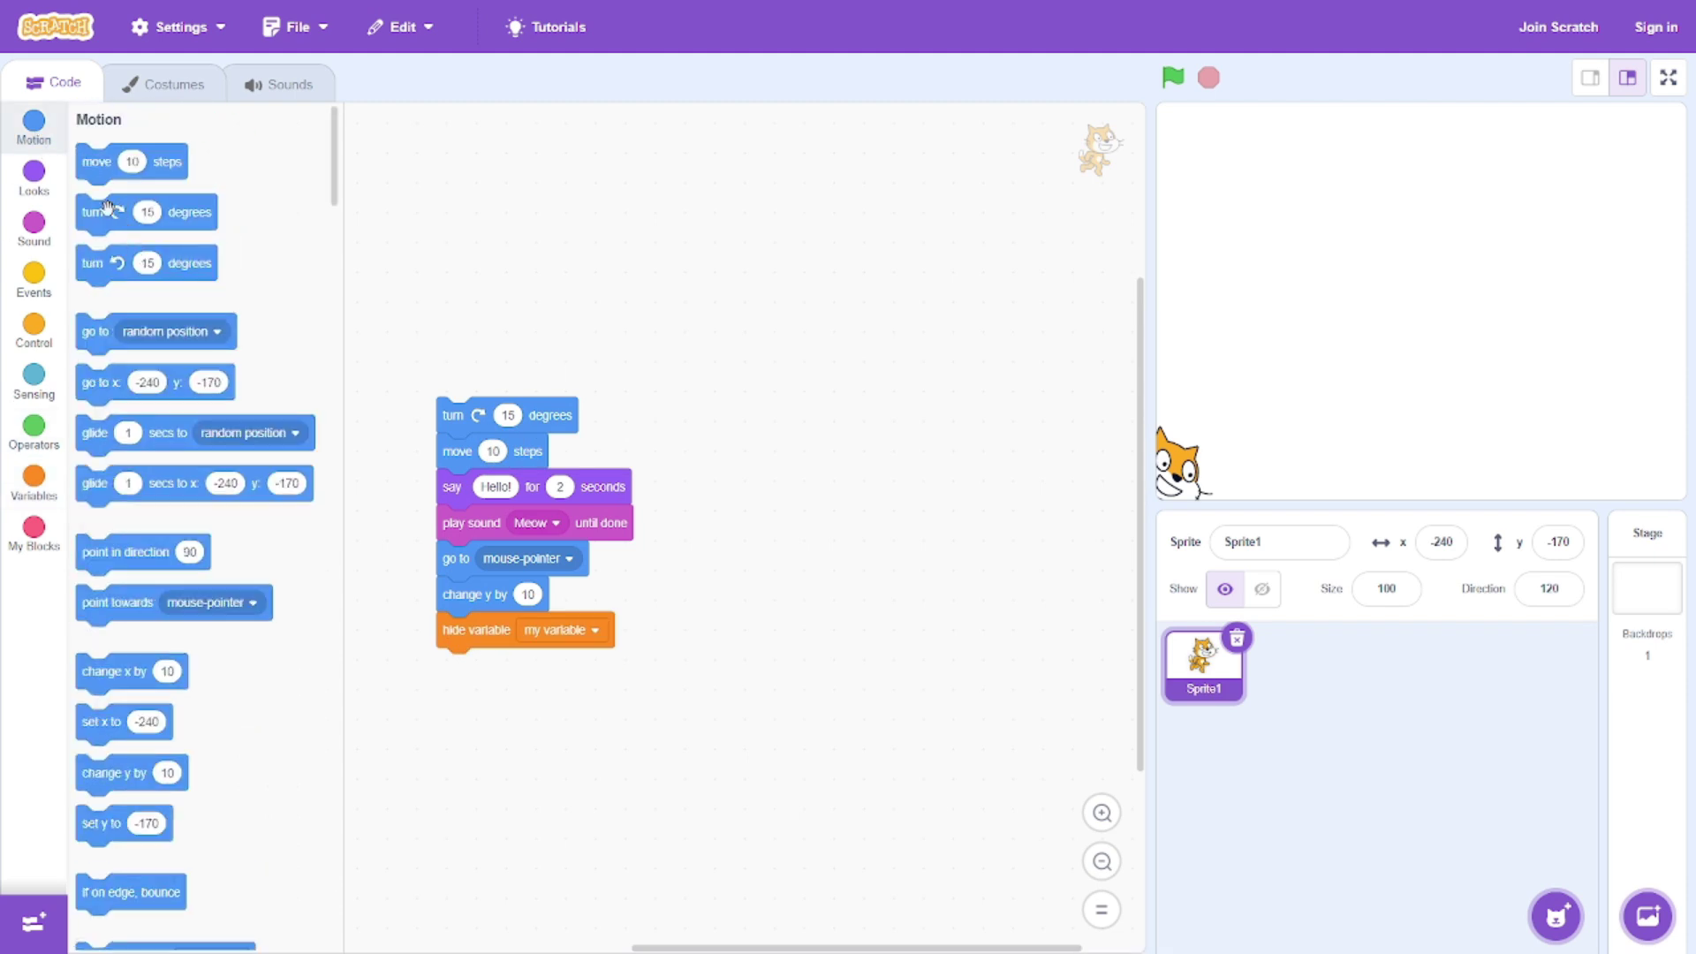
drag(133, 607, 494, 672)
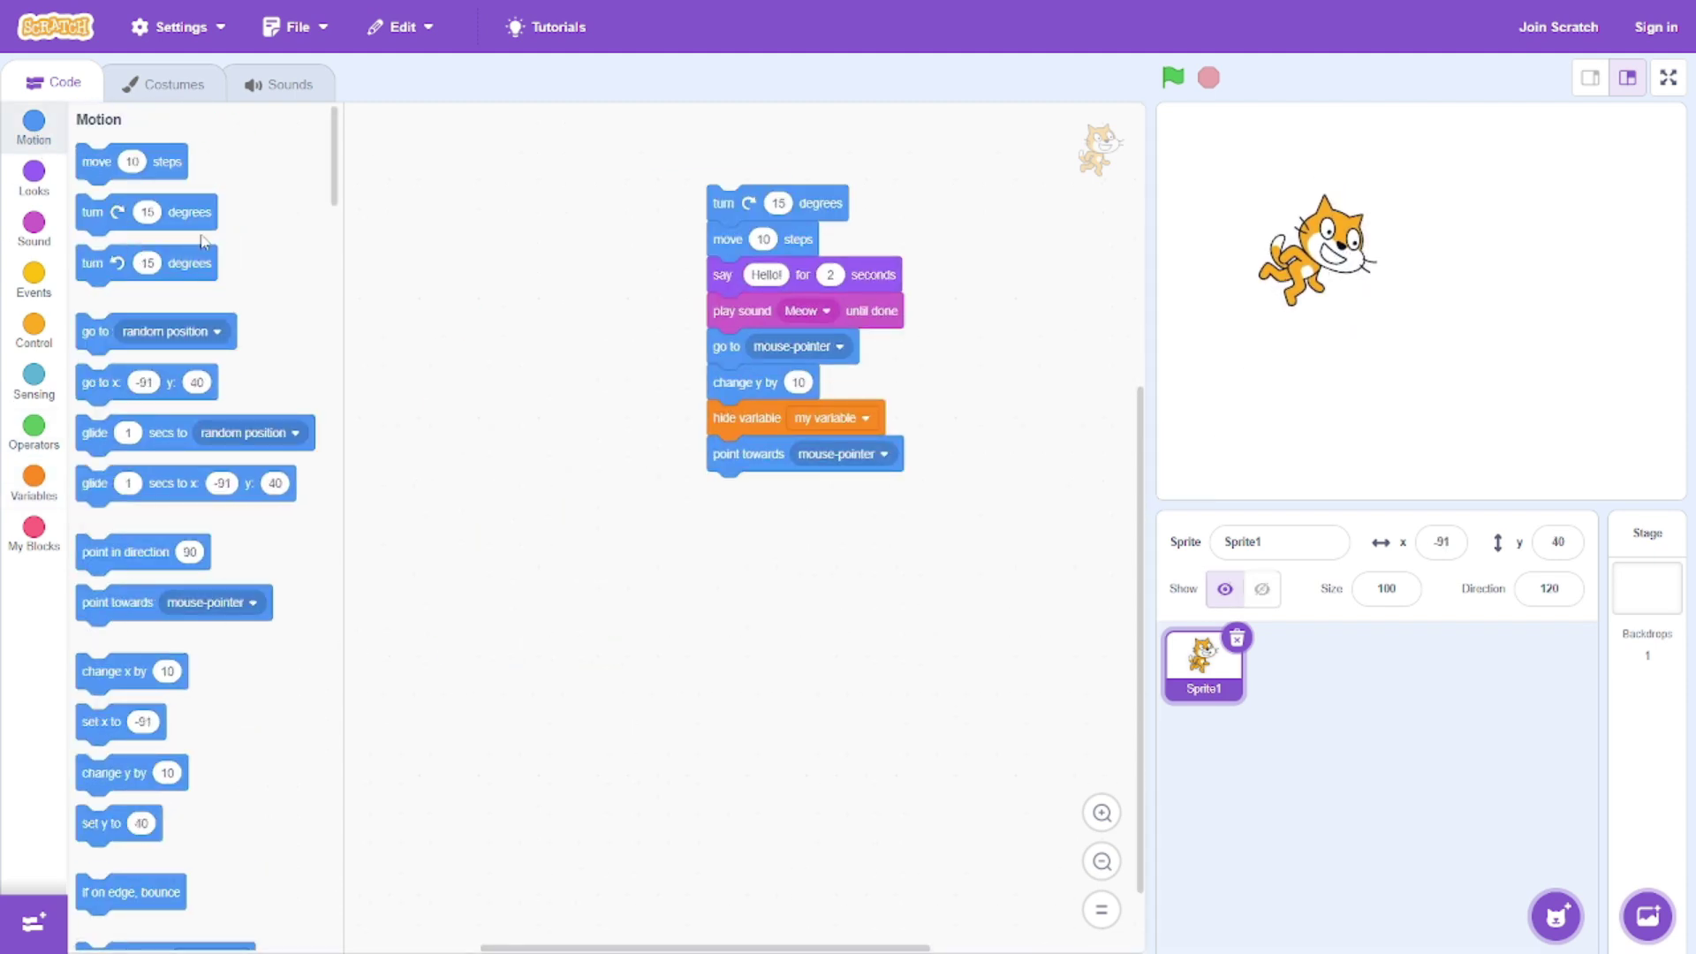
click(190, 263)
click(190, 263)
click(190, 263)
click(746, 426)
drag(747, 427, 569, 483)
Open the costume editor and browse its settings and fill colour choices.
click(163, 83)
click(179, 26)
click(243, 139)
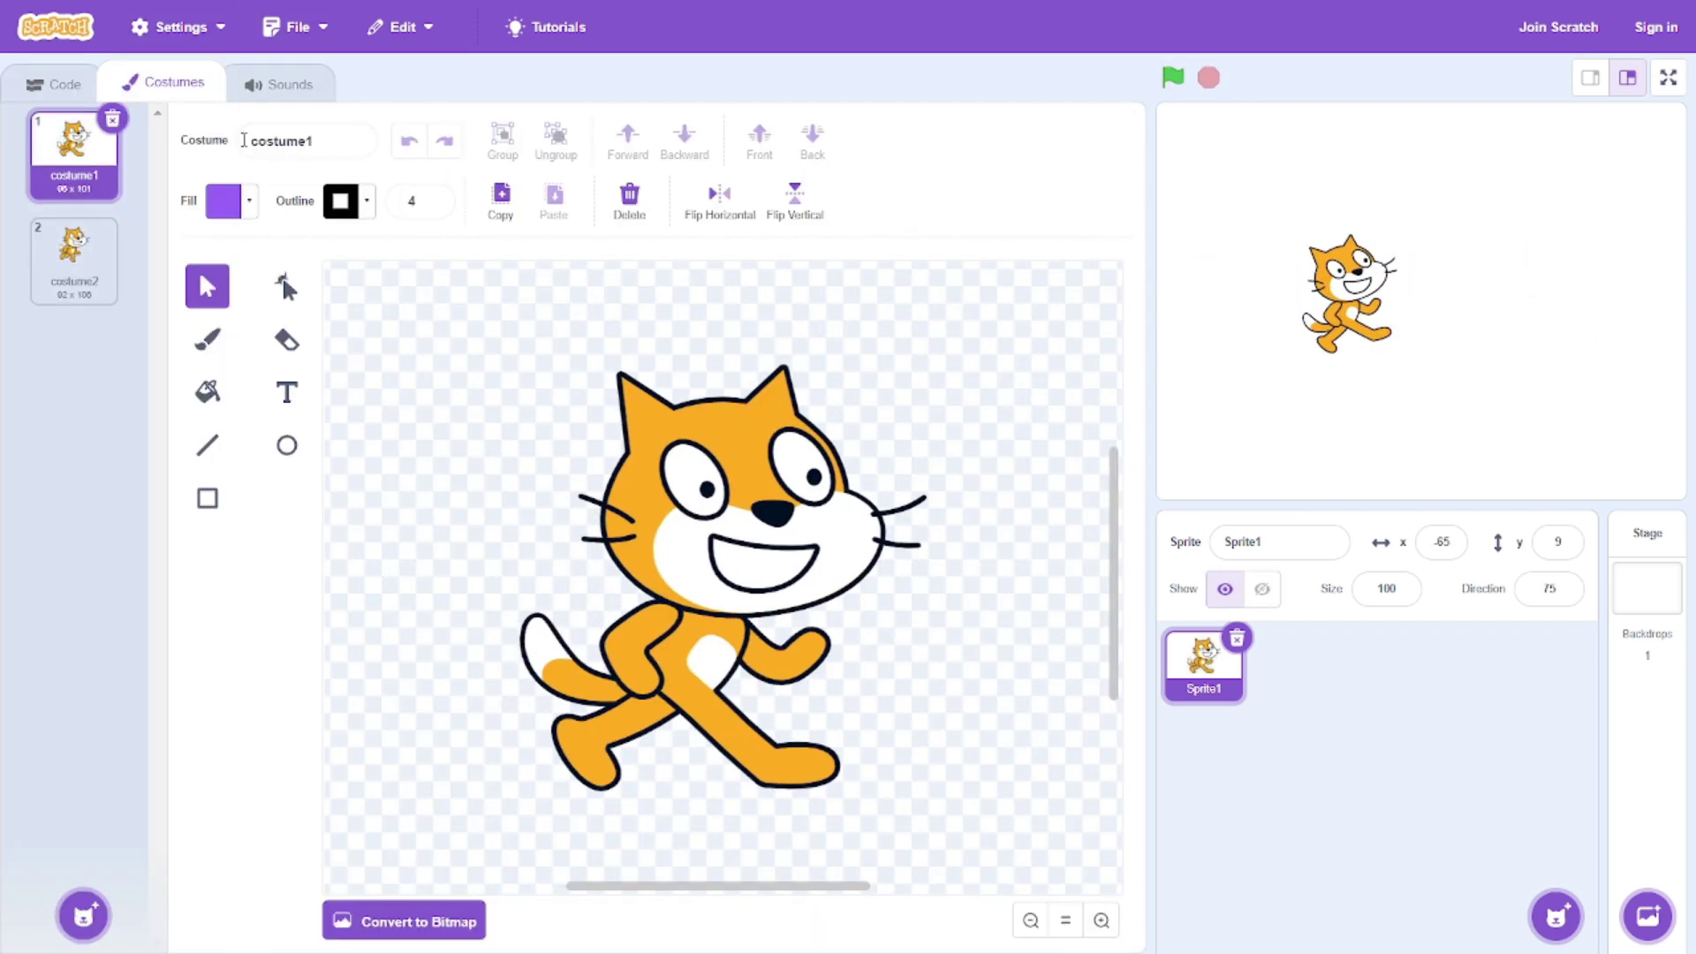
click(224, 200)
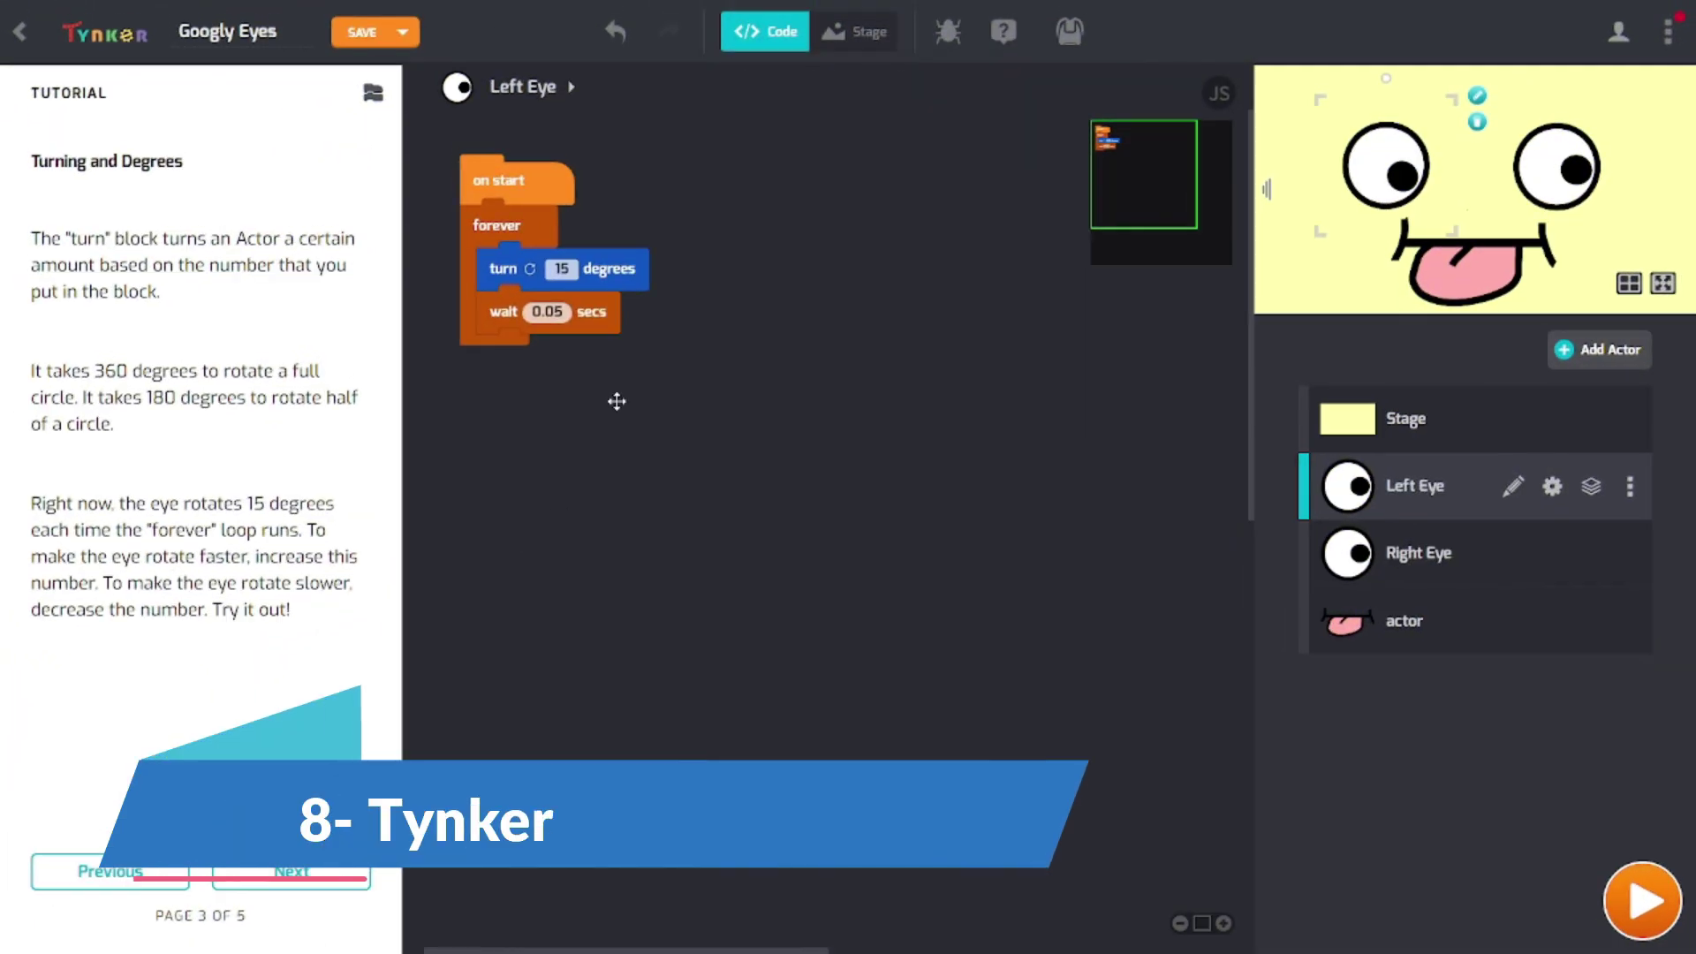
Set the Right Eye script's turn angle to 135 degrees.
drag(617, 401, 855, 454)
click(1417, 553)
drag(668, 333, 758, 333)
click(773, 338)
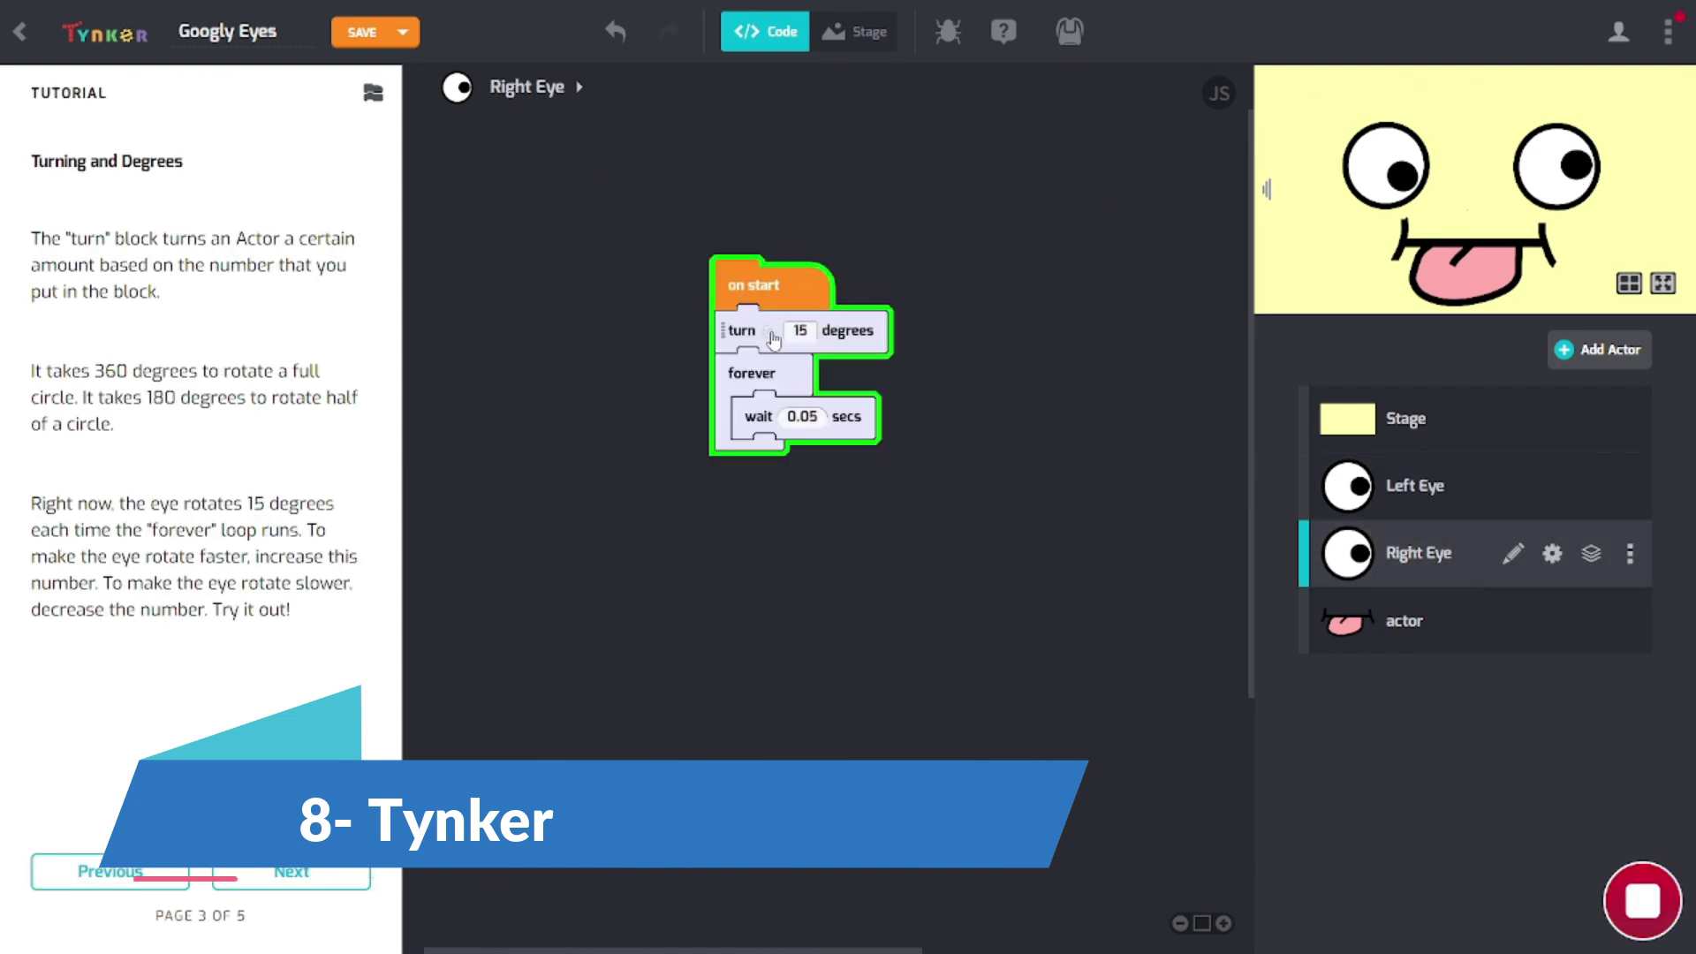
click(802, 333)
drag(866, 448, 861, 455)
click(819, 472)
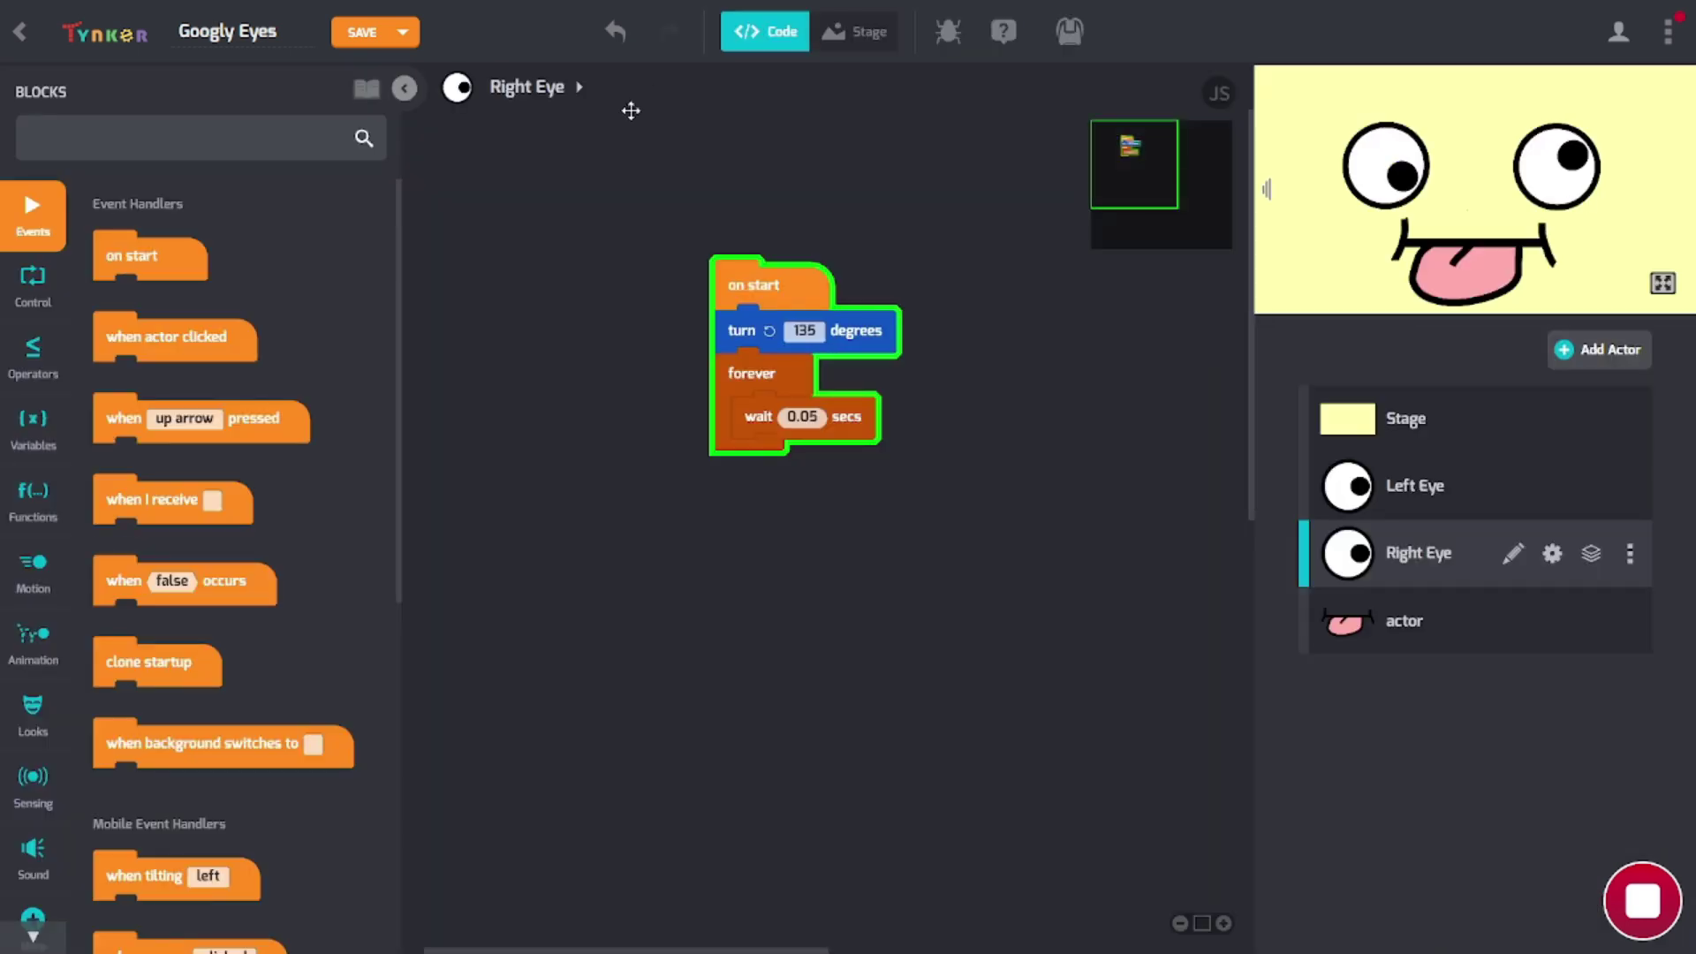
Give the tongue actor when up arrow pressed and on start events, set x/y to 0, and an animation block.
click(1404, 621)
drag(124, 417, 693, 400)
drag(132, 256, 719, 460)
drag(185, 422, 762, 343)
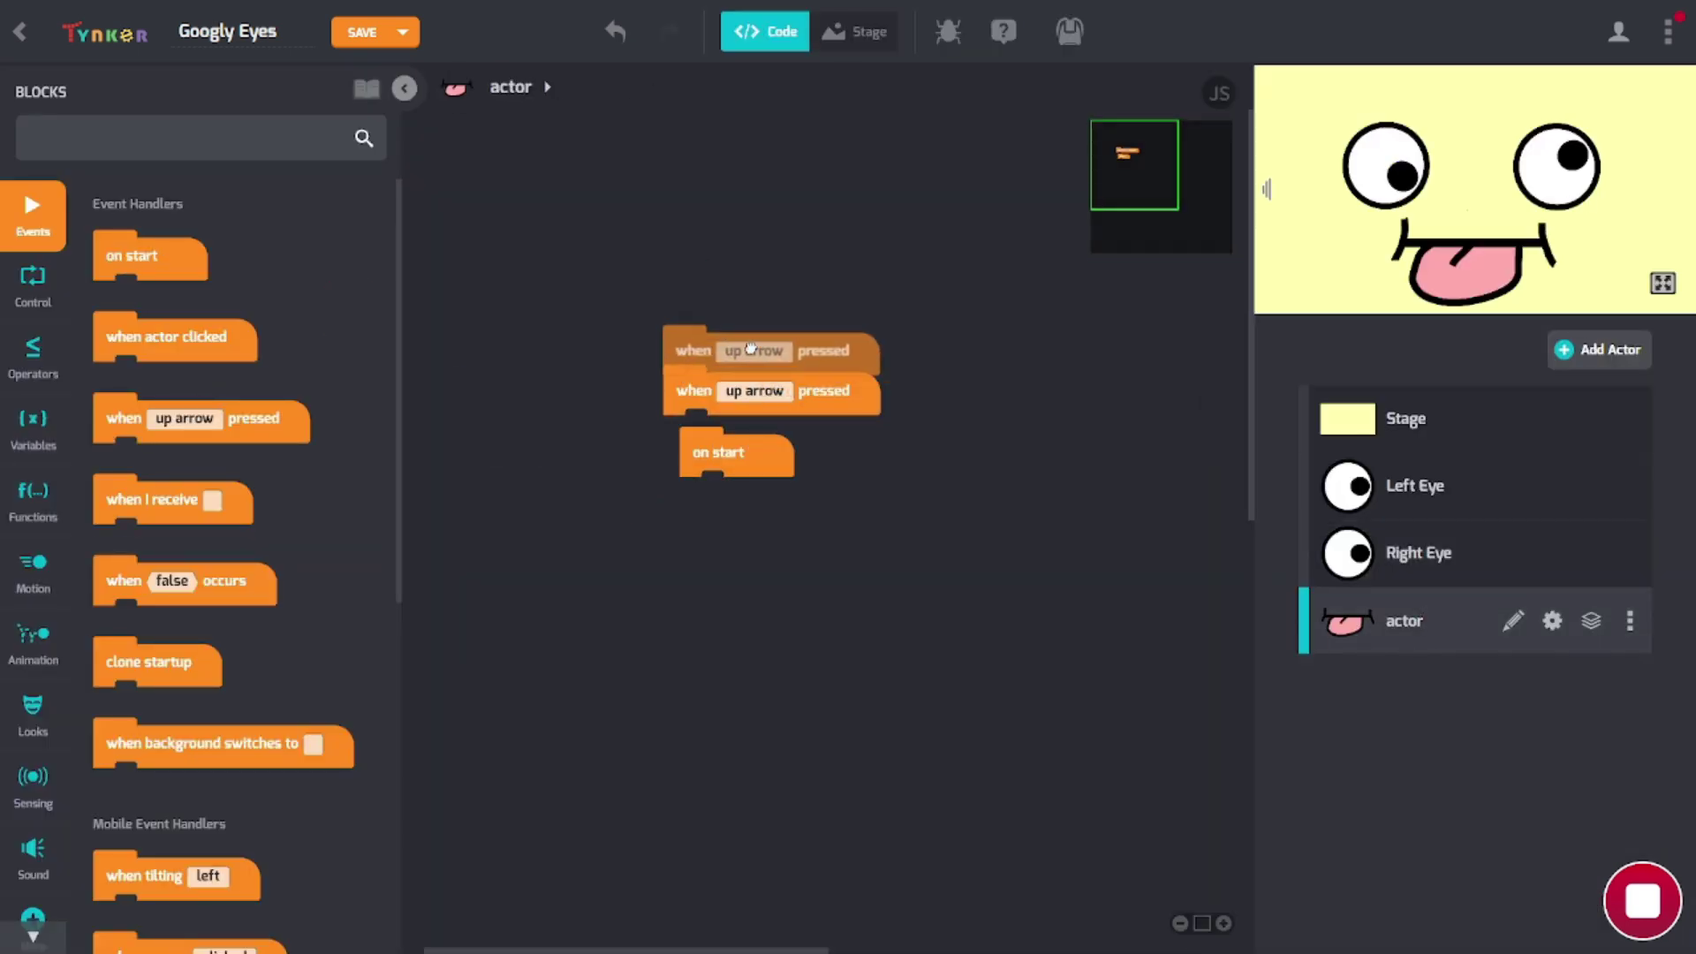
click(32, 570)
drag(124, 497, 706, 517)
drag(124, 349, 733, 393)
click(33, 642)
drag(146, 541, 707, 251)
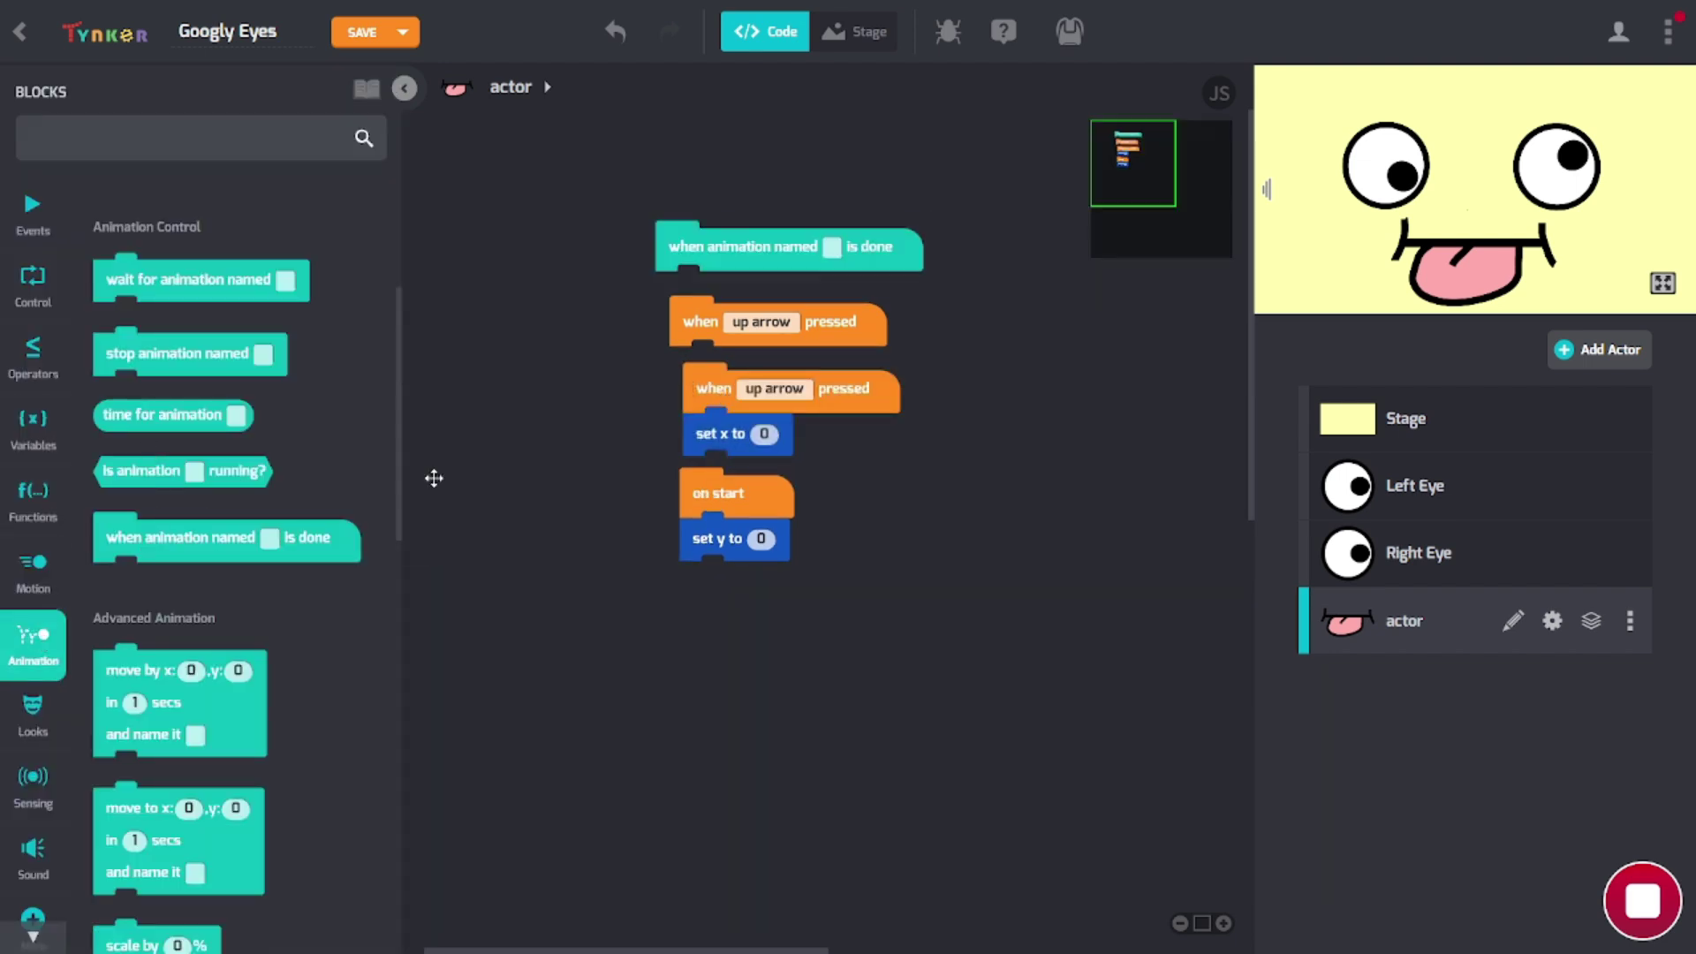
scroll(139, 530, down, 10)
Browse the Stage's code, block categories, full stage view and project options.
click(1405, 422)
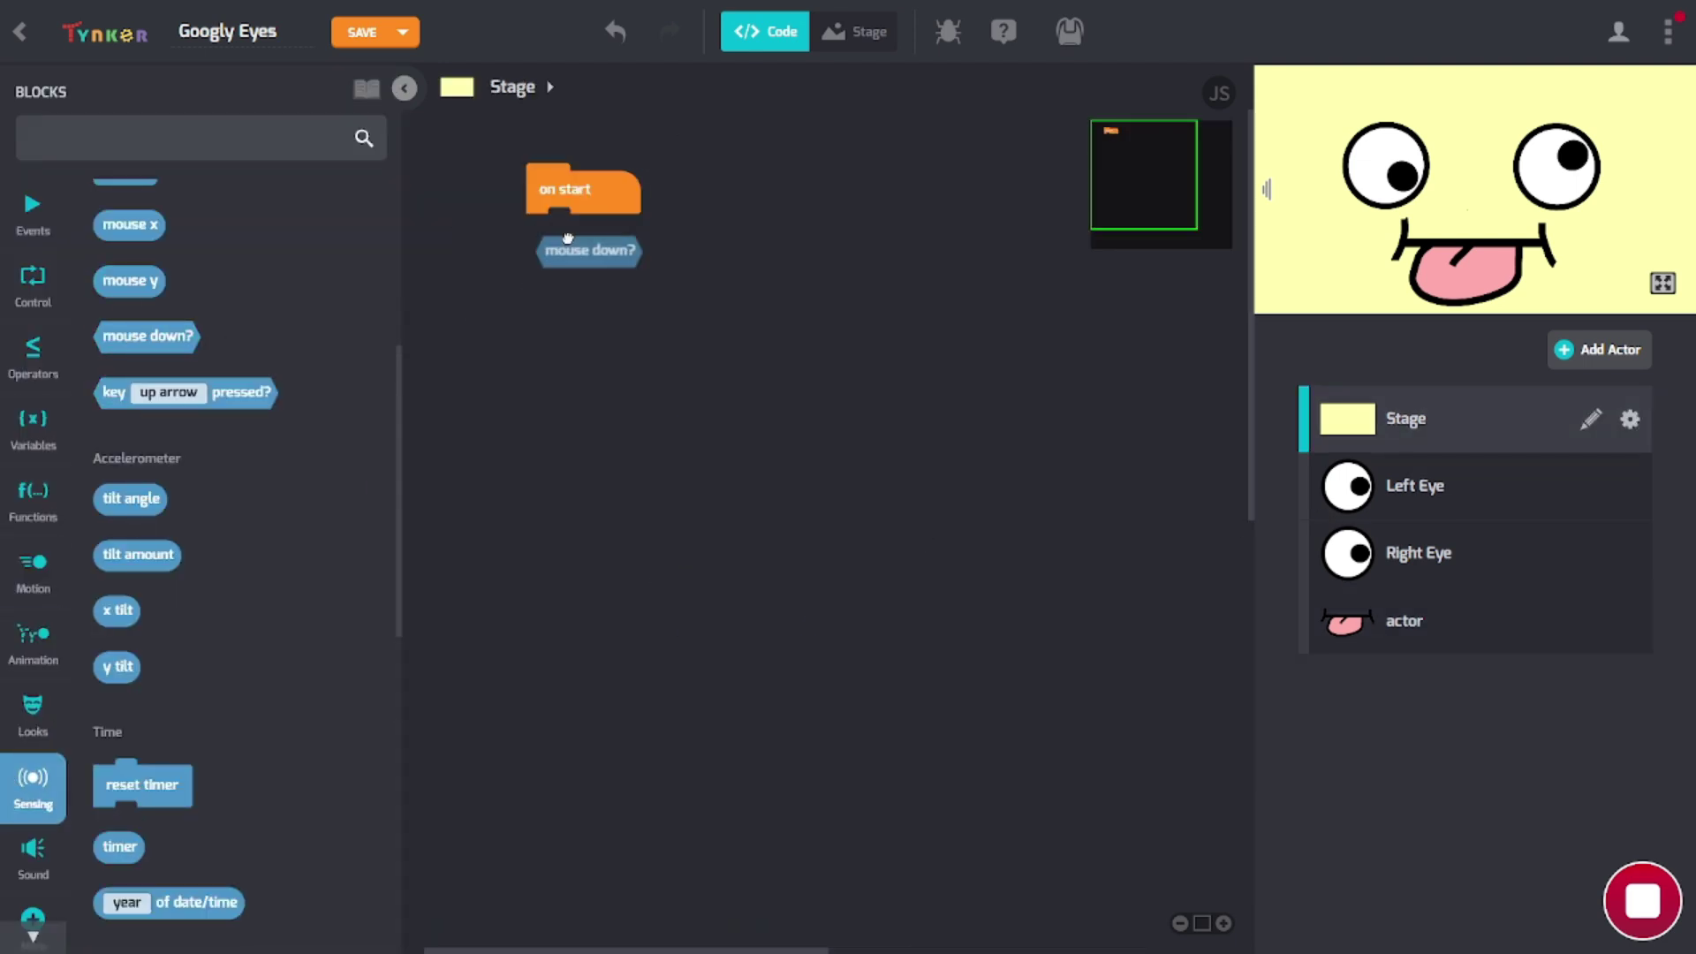
click(33, 282)
click(33, 499)
click(40, 575)
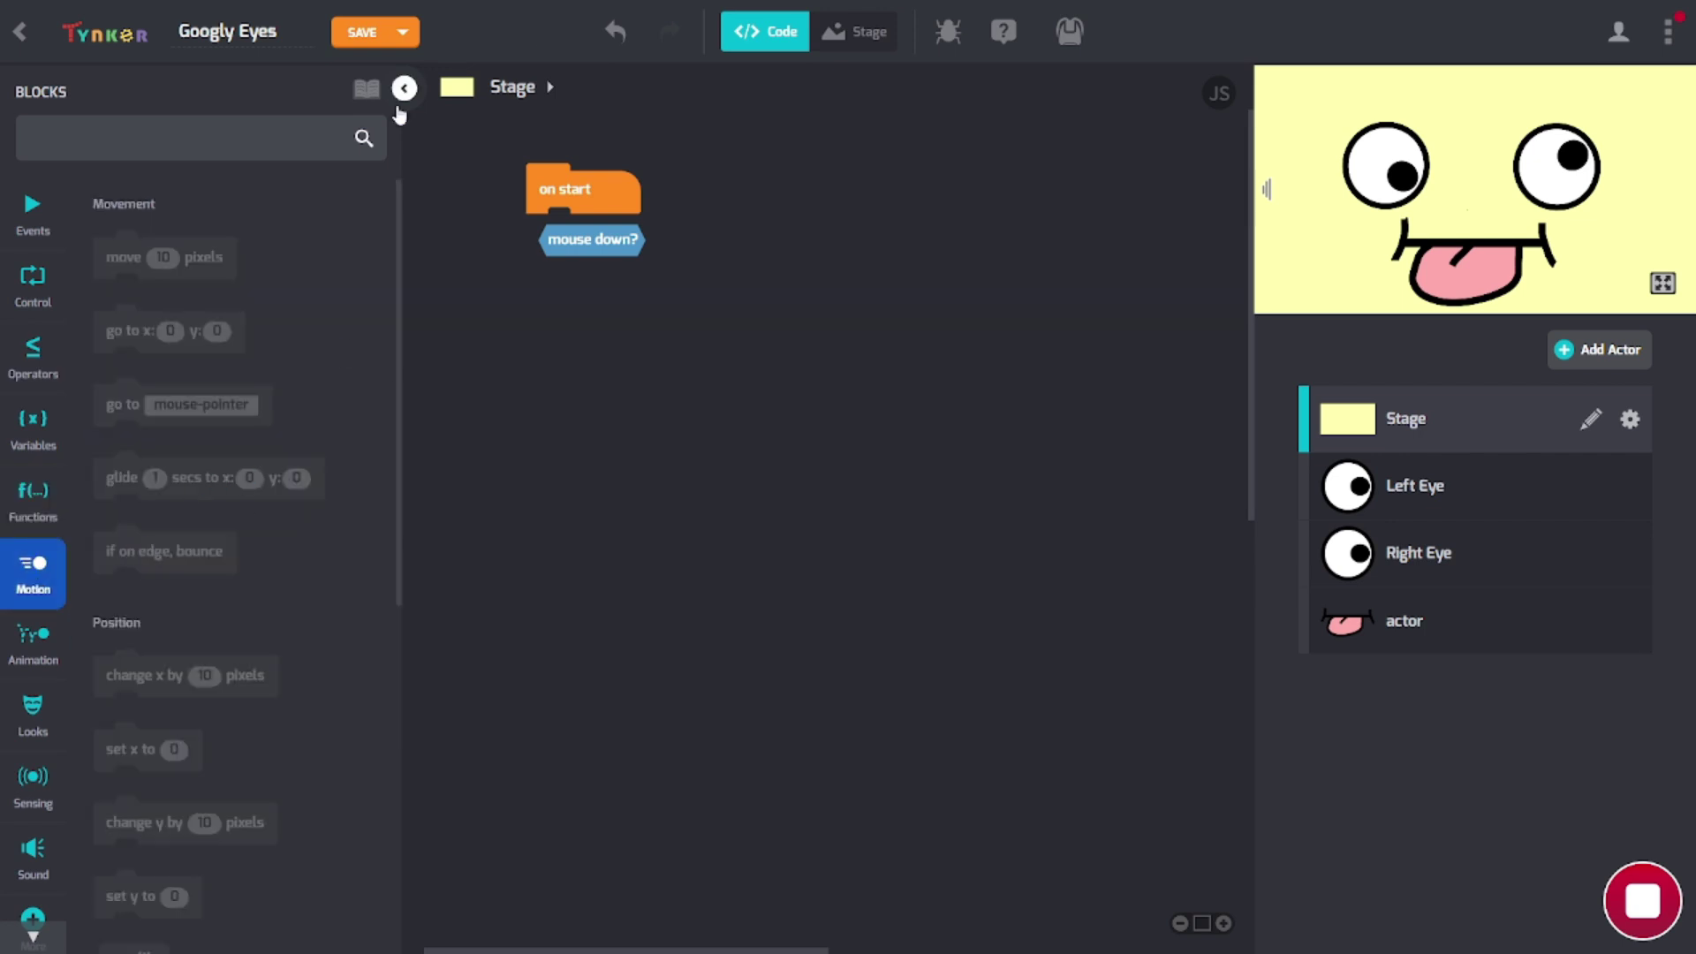
click(404, 87)
click(854, 32)
click(865, 32)
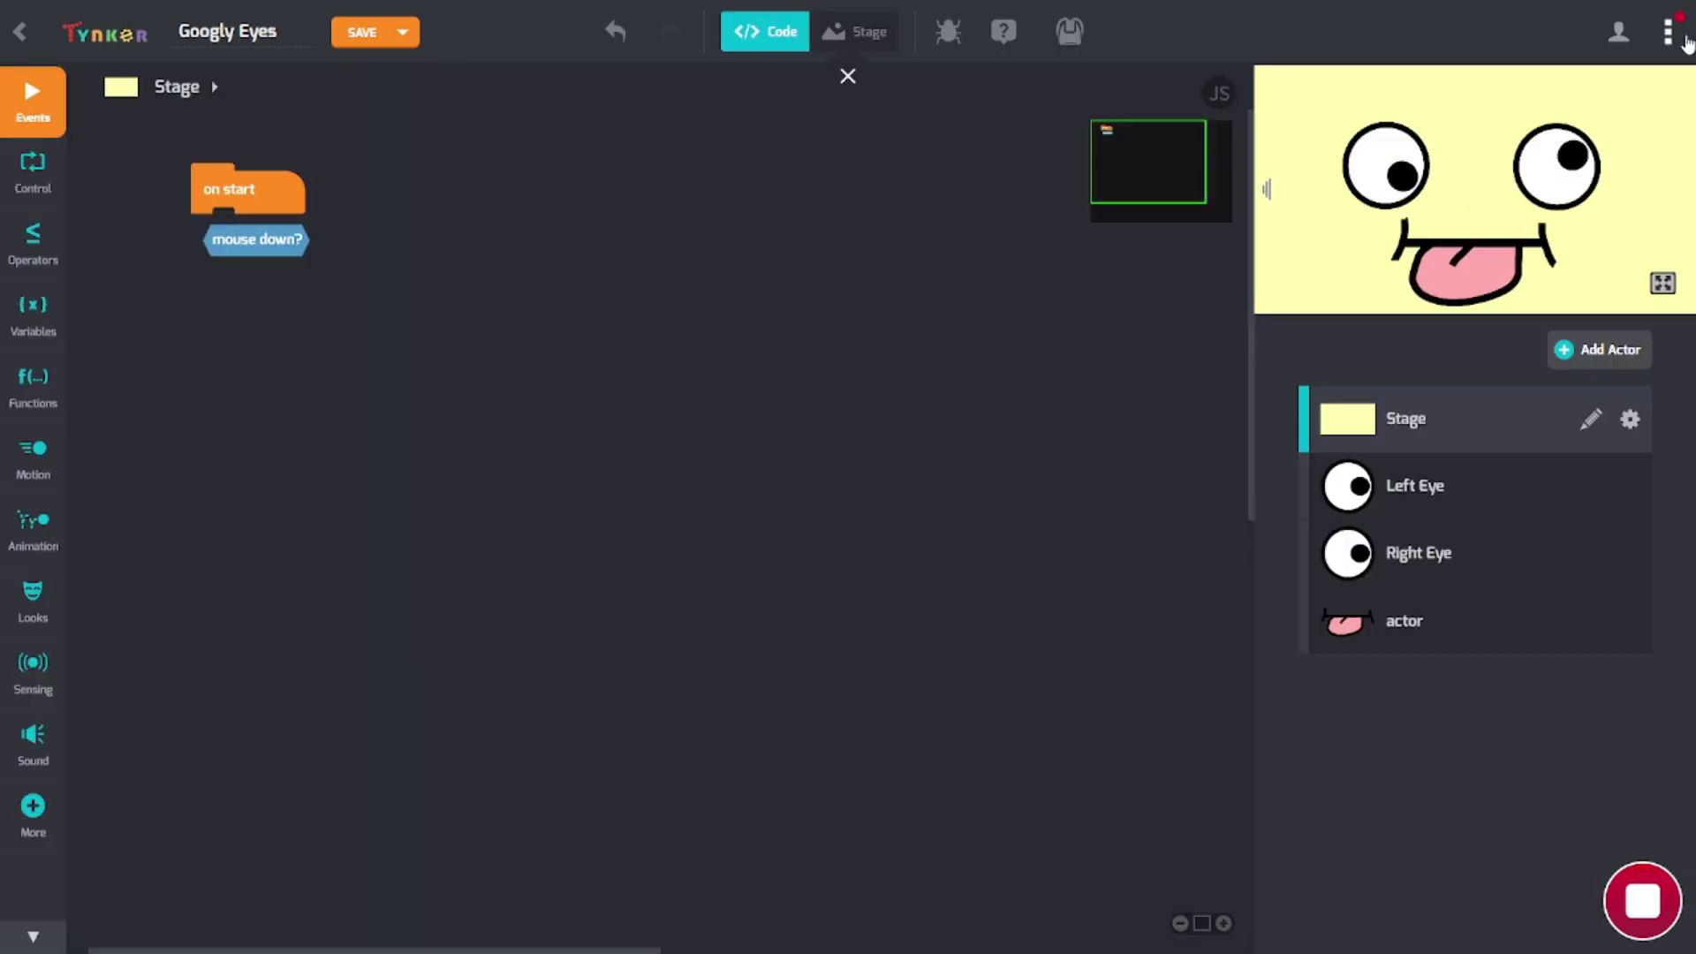
click(1668, 31)
click(1305, 783)
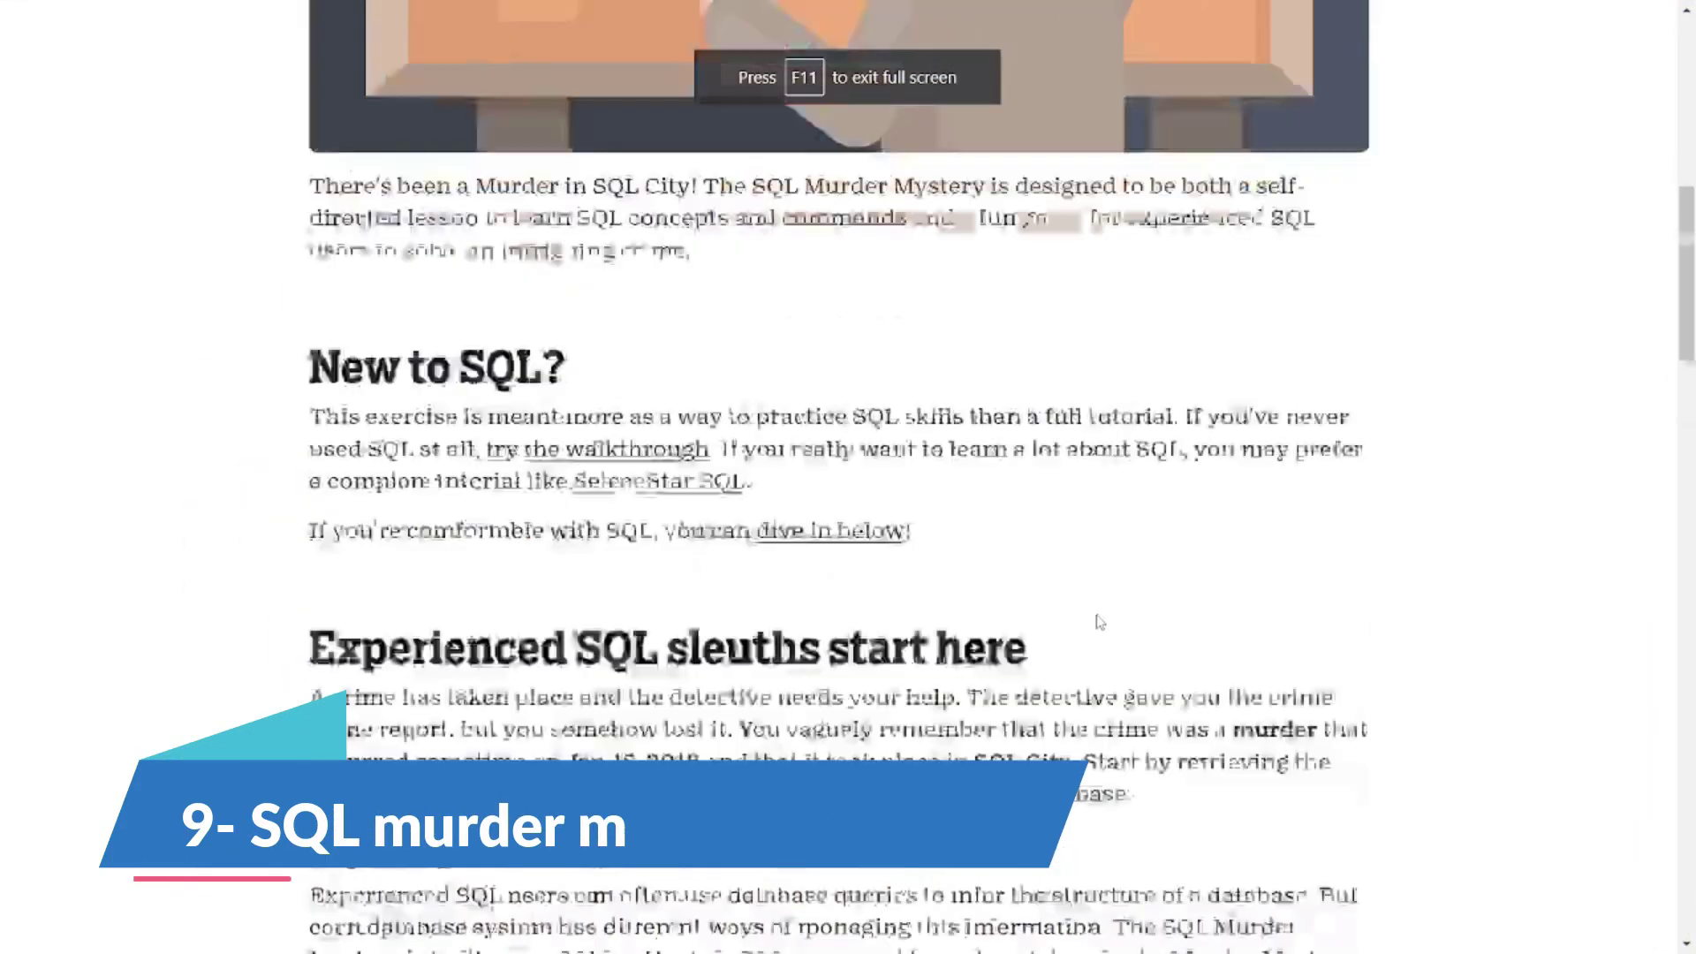
scroll(586, 416, down, 15)
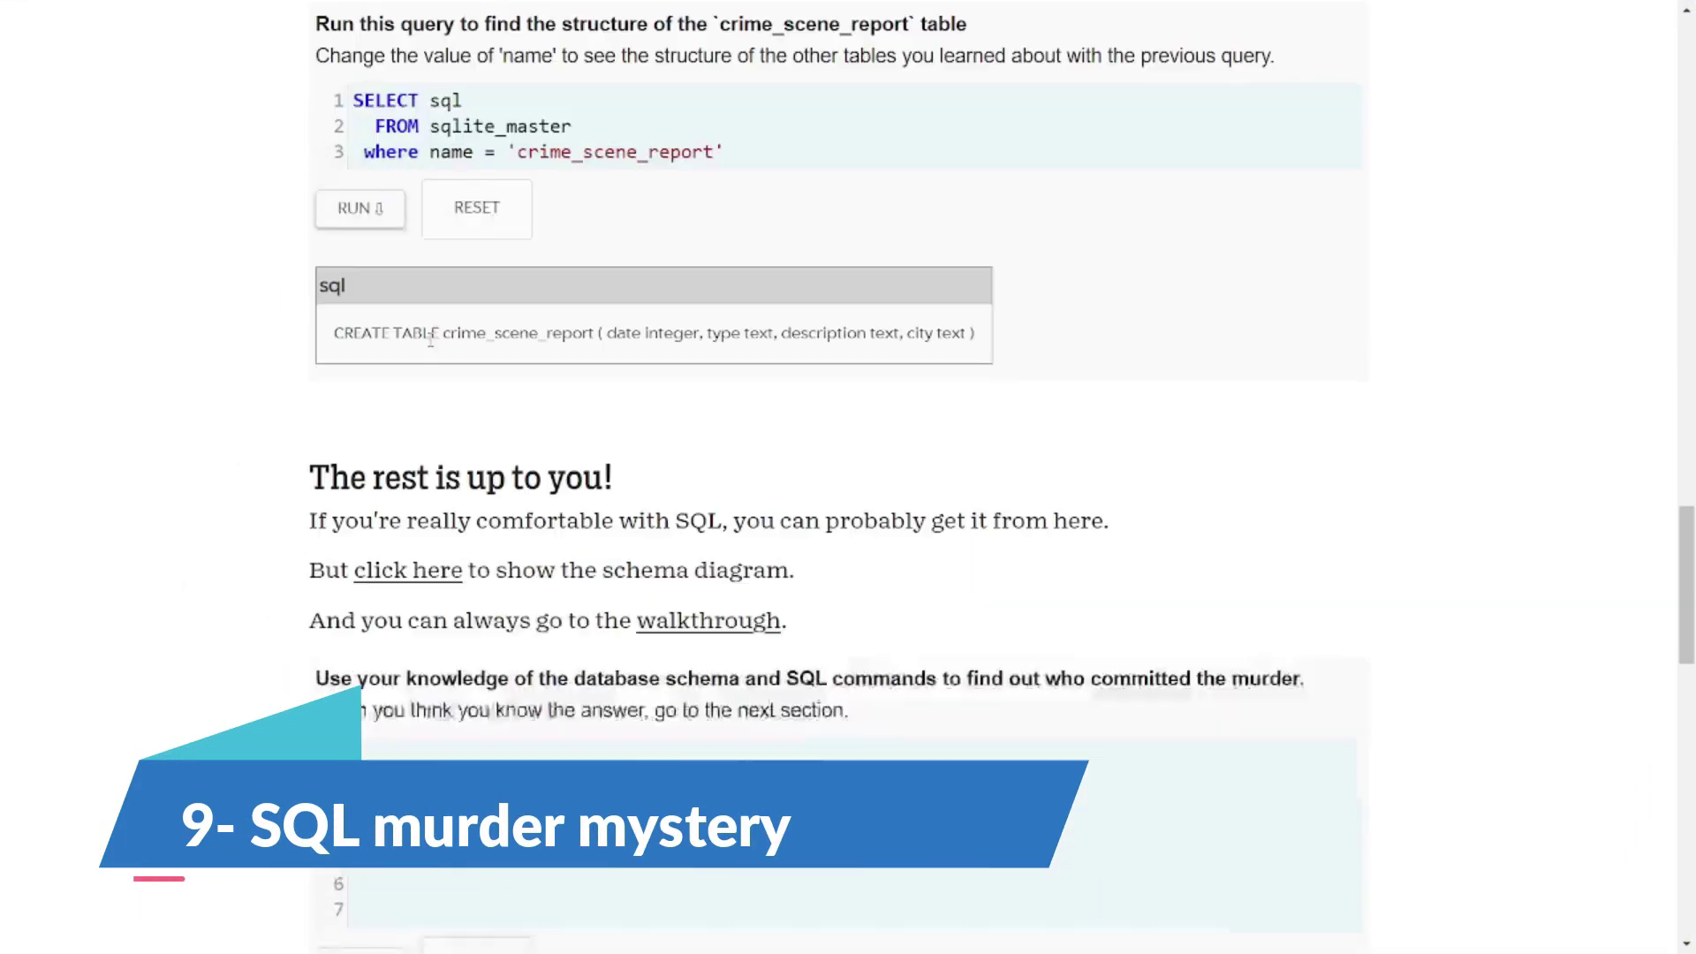
Run 'INSERT INTO solution VALUES' in the SQL Murder Mystery query editor.
scroll(530, 140, down, 5)
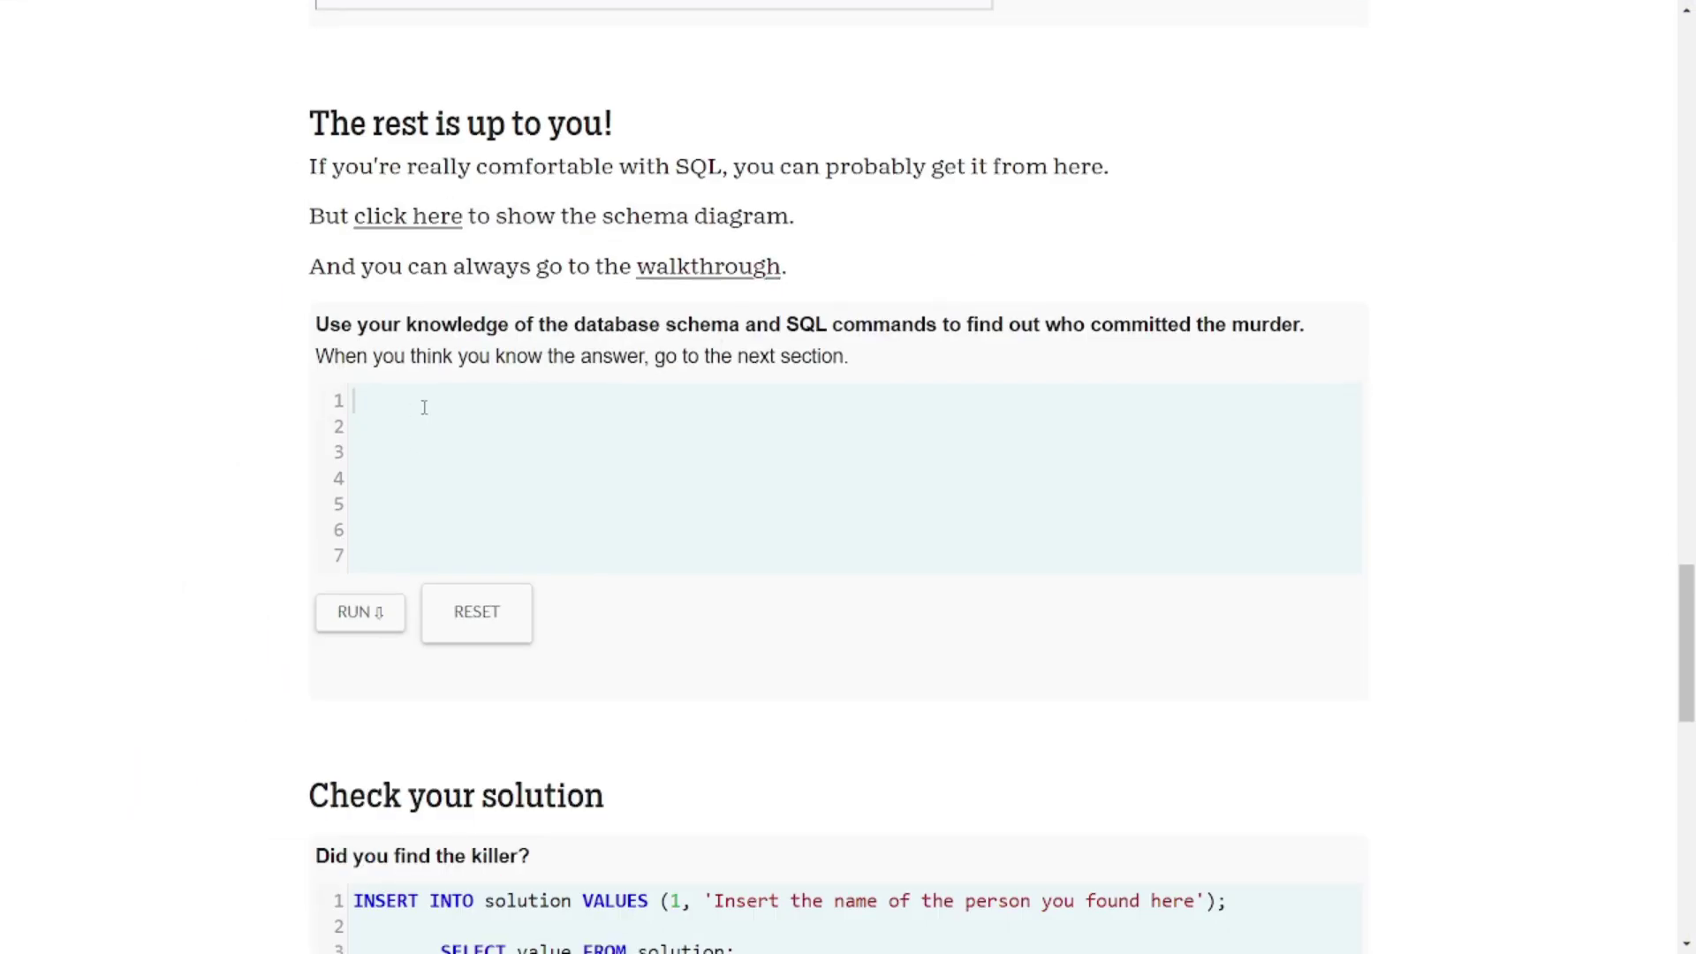
scroll(424, 407, down, 1)
key(Caps_Lock)
text(INSERT INTO S)
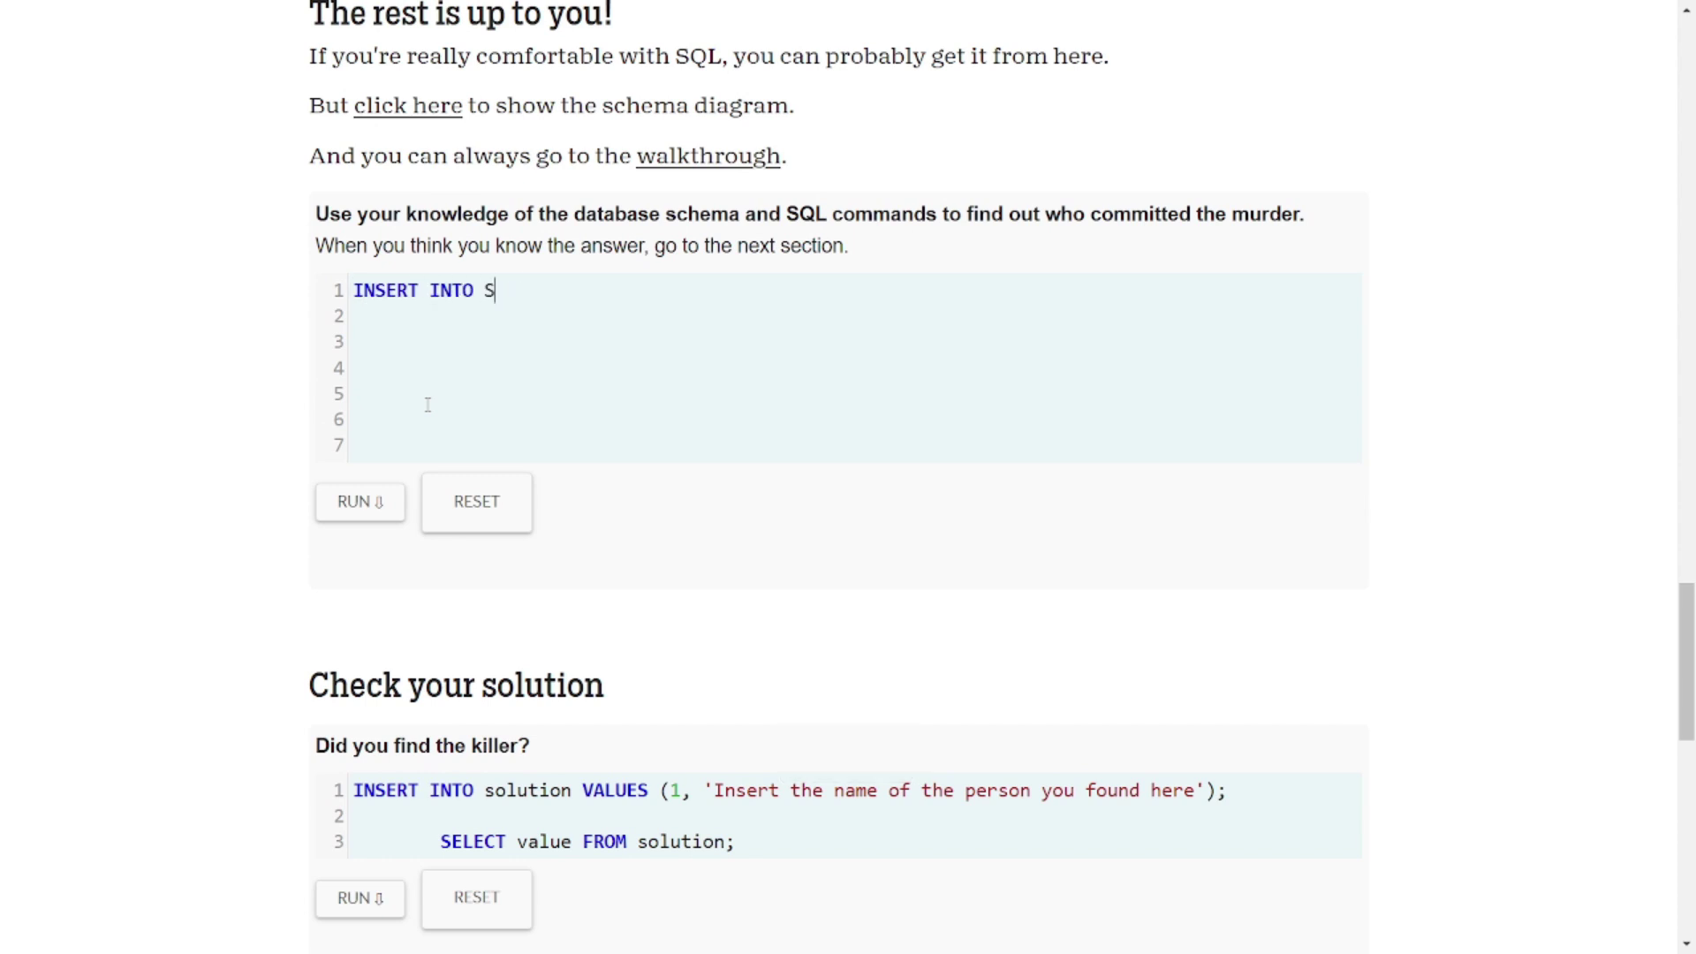
key(Caps_Lock)
text(solution VALUES (1, 'Insert the name of the person you found here');)
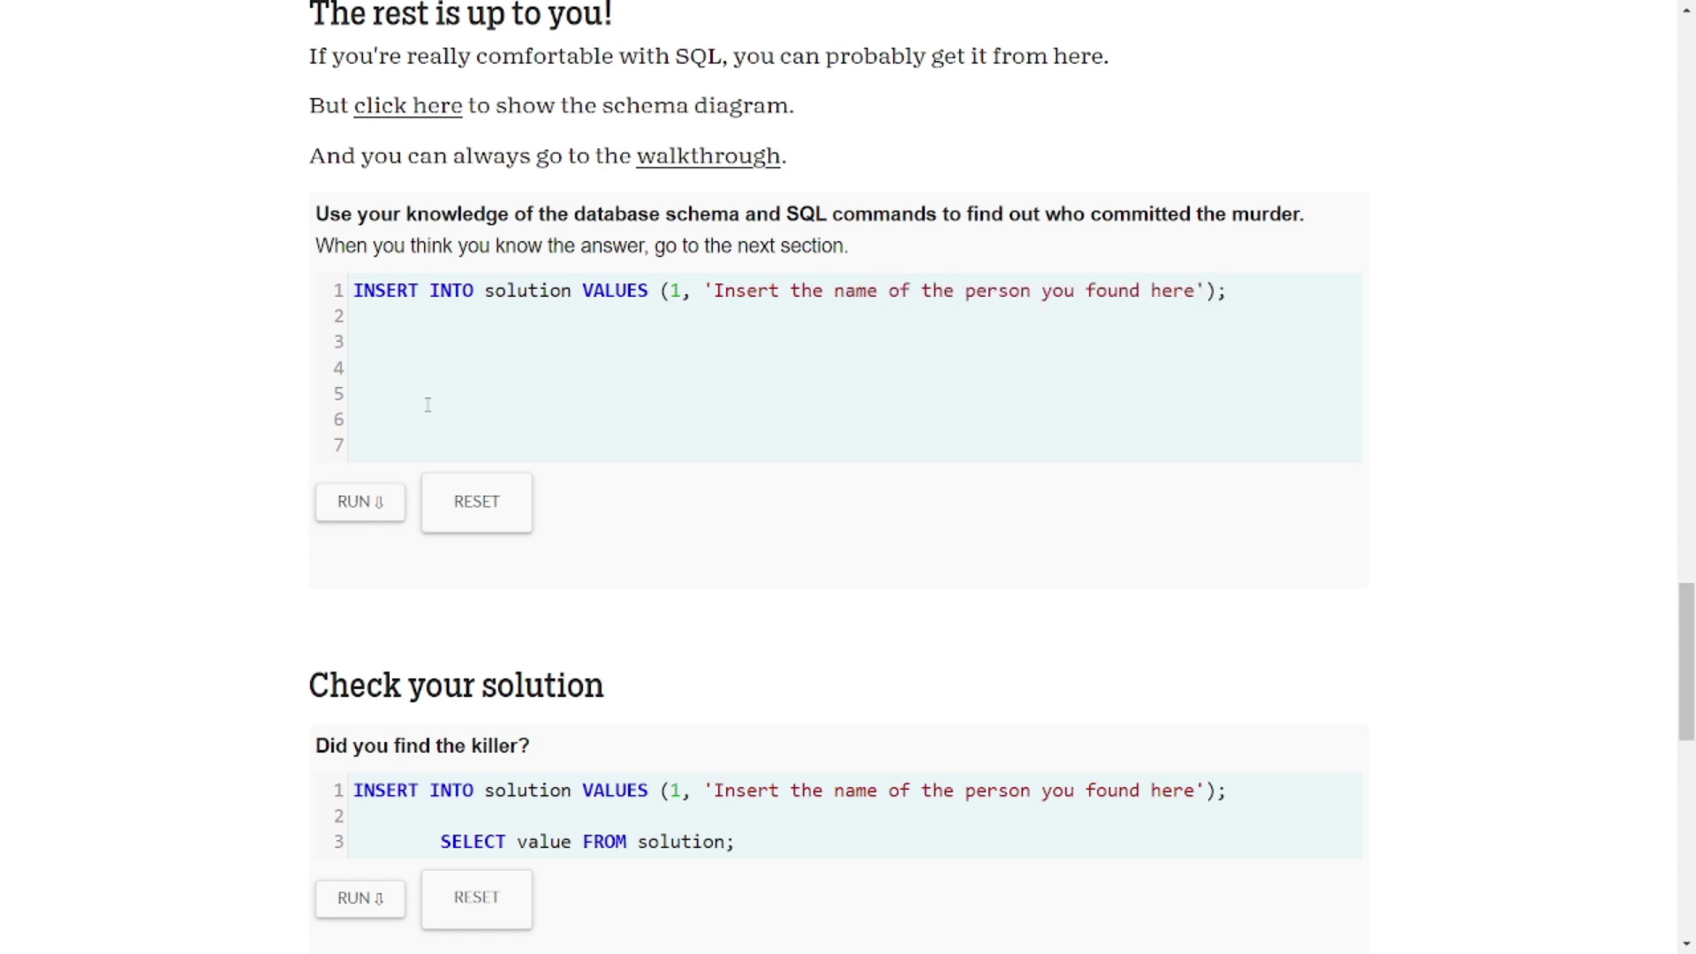
key(ctrl+Return)
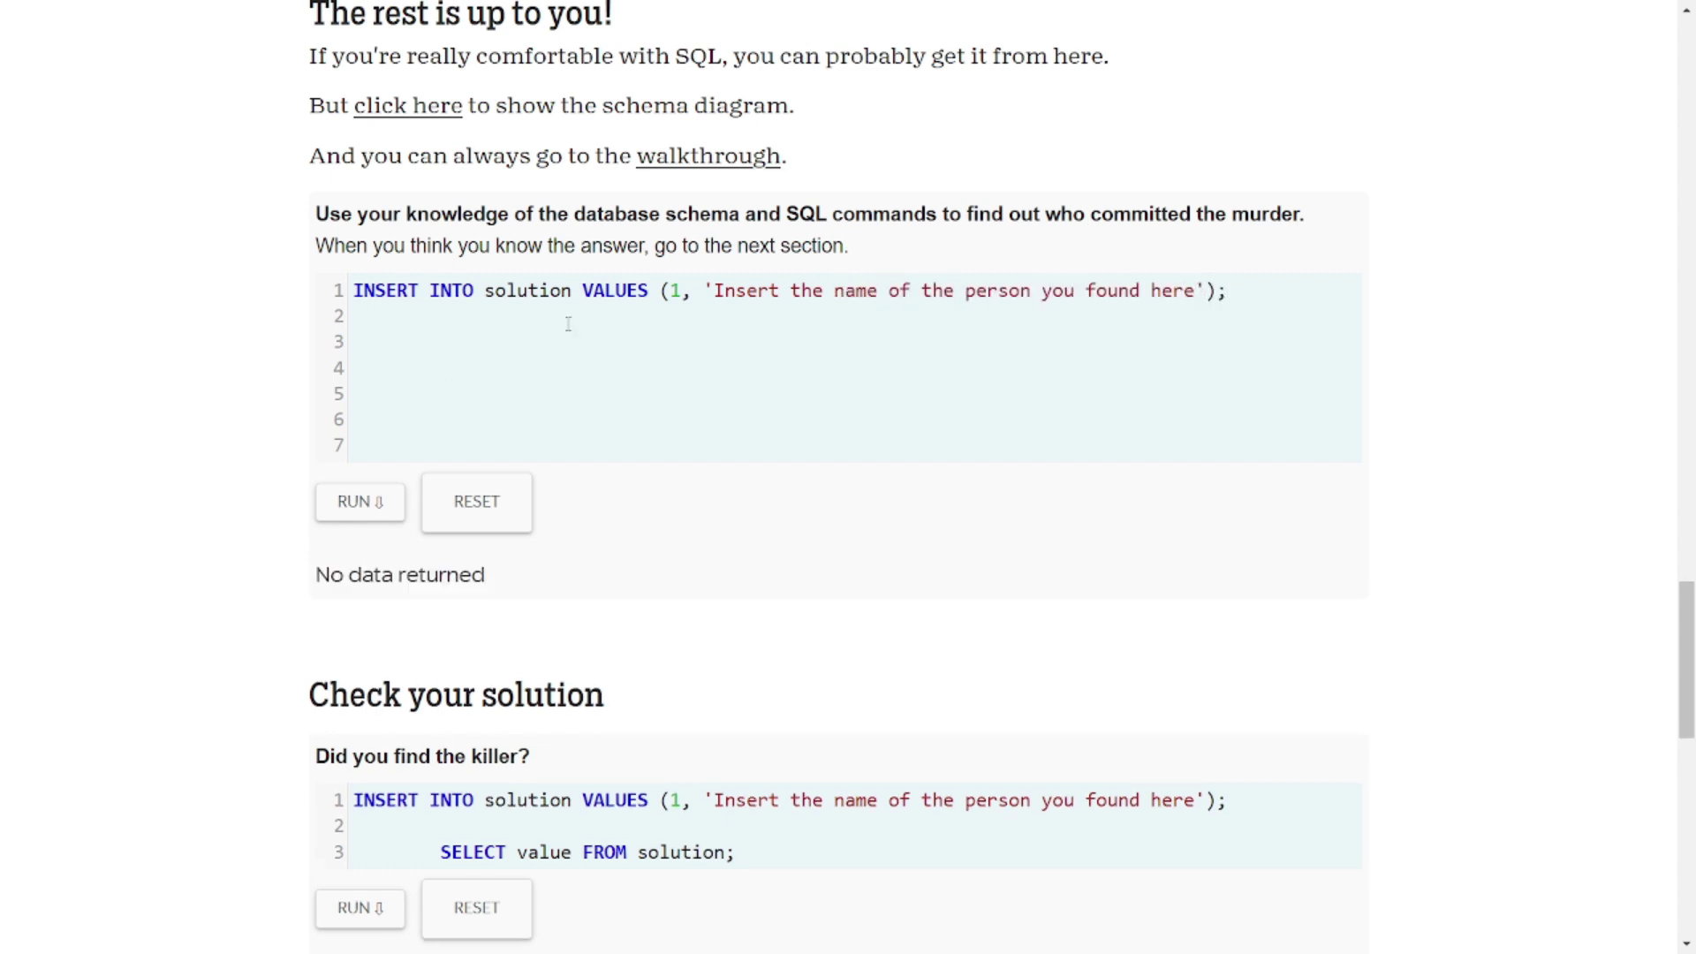
Begin a 'SELECT value FROM sol' query on line 2, then reload the page.
scroll(724, 329, down, 1)
key(BackSpace)
key(BackSpace)
key(BackSpace)
key(Caps_Lock)
text(SELECT)
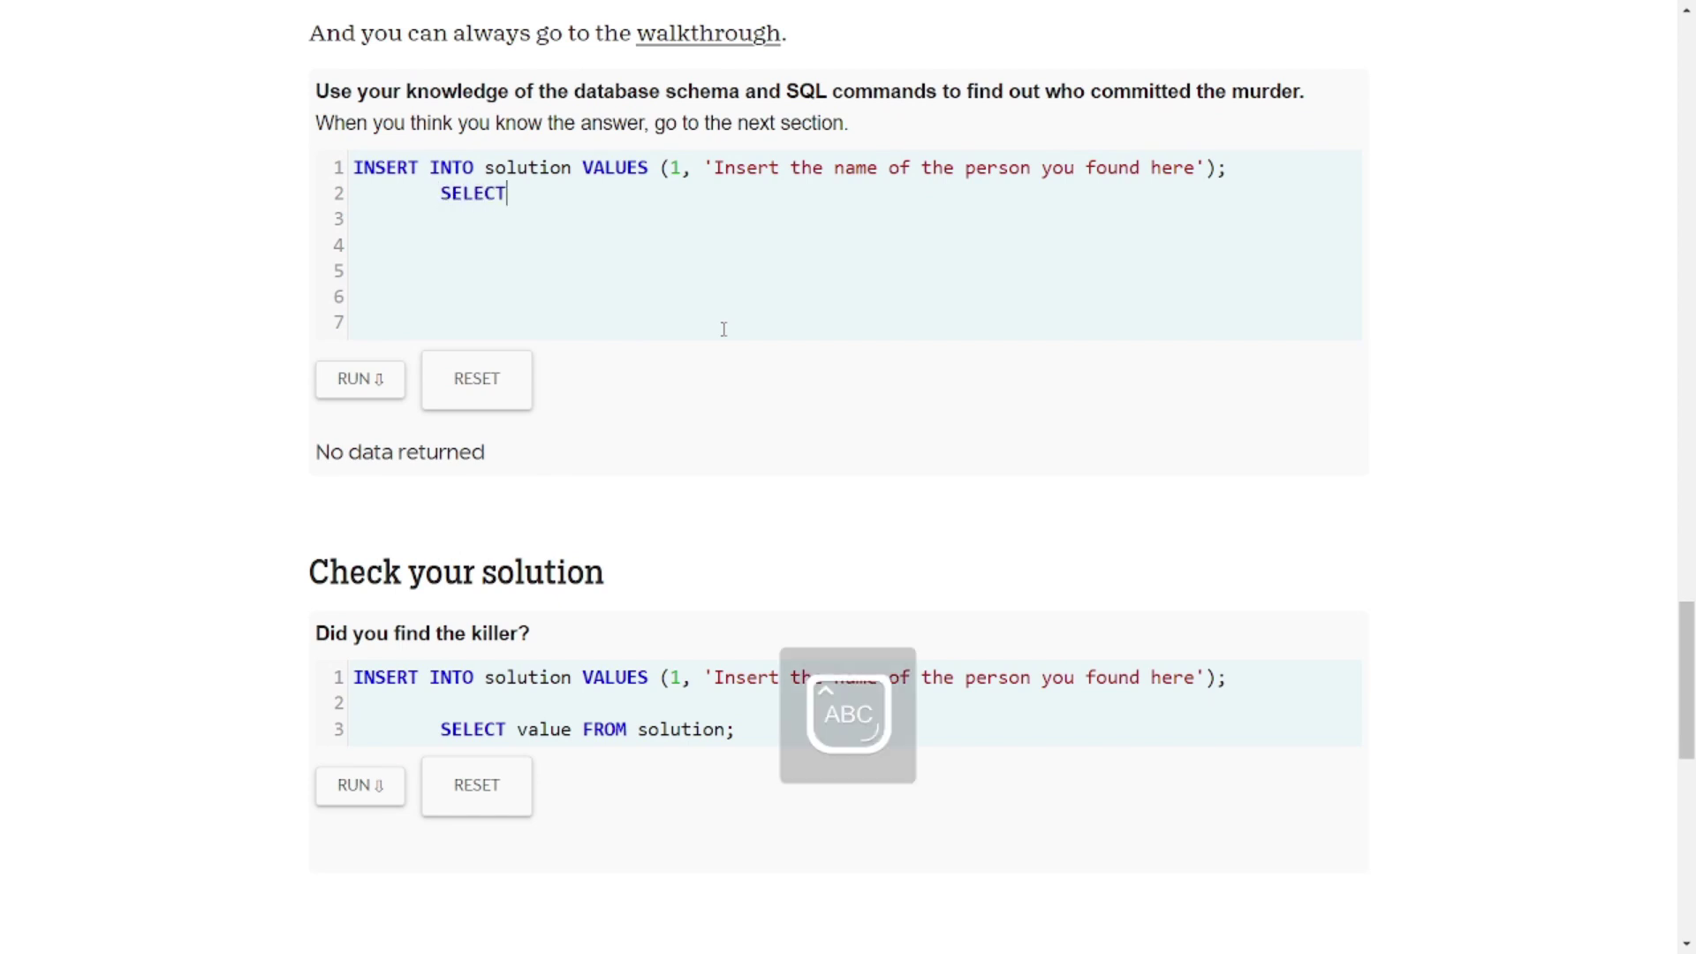
text( value FROM SOL)
key(BackSpace)
key(BackSpace)
key(BackSpace)
key(Caps_Lock)
text(solution)
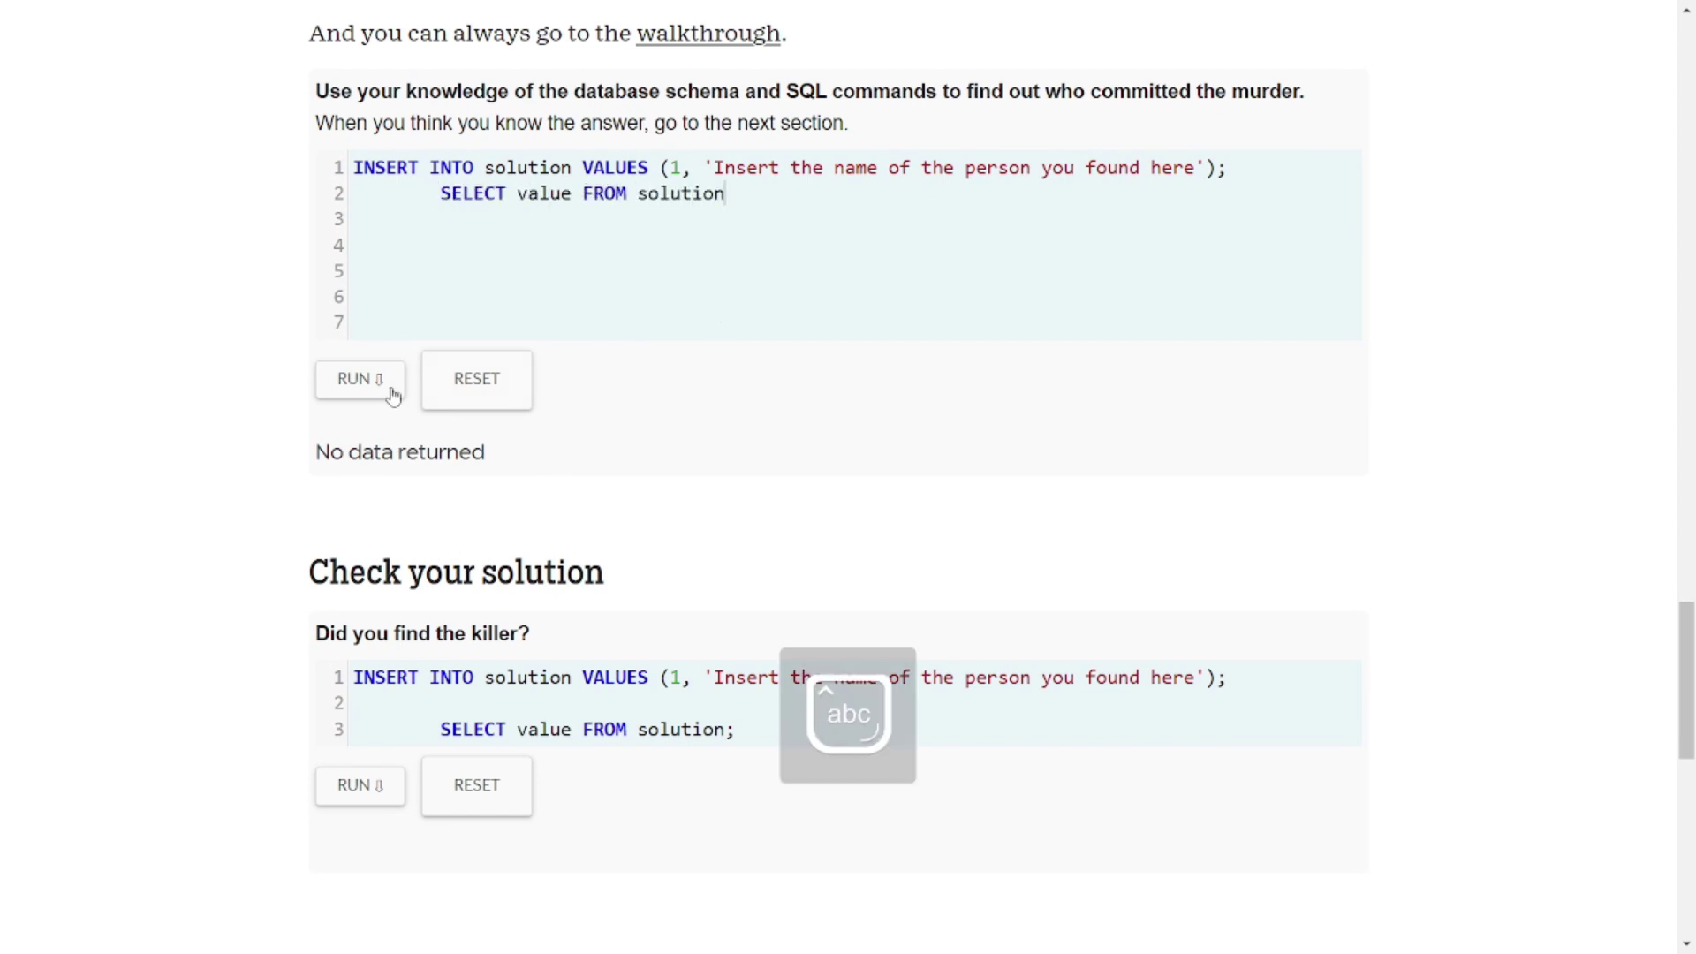
key(F5)
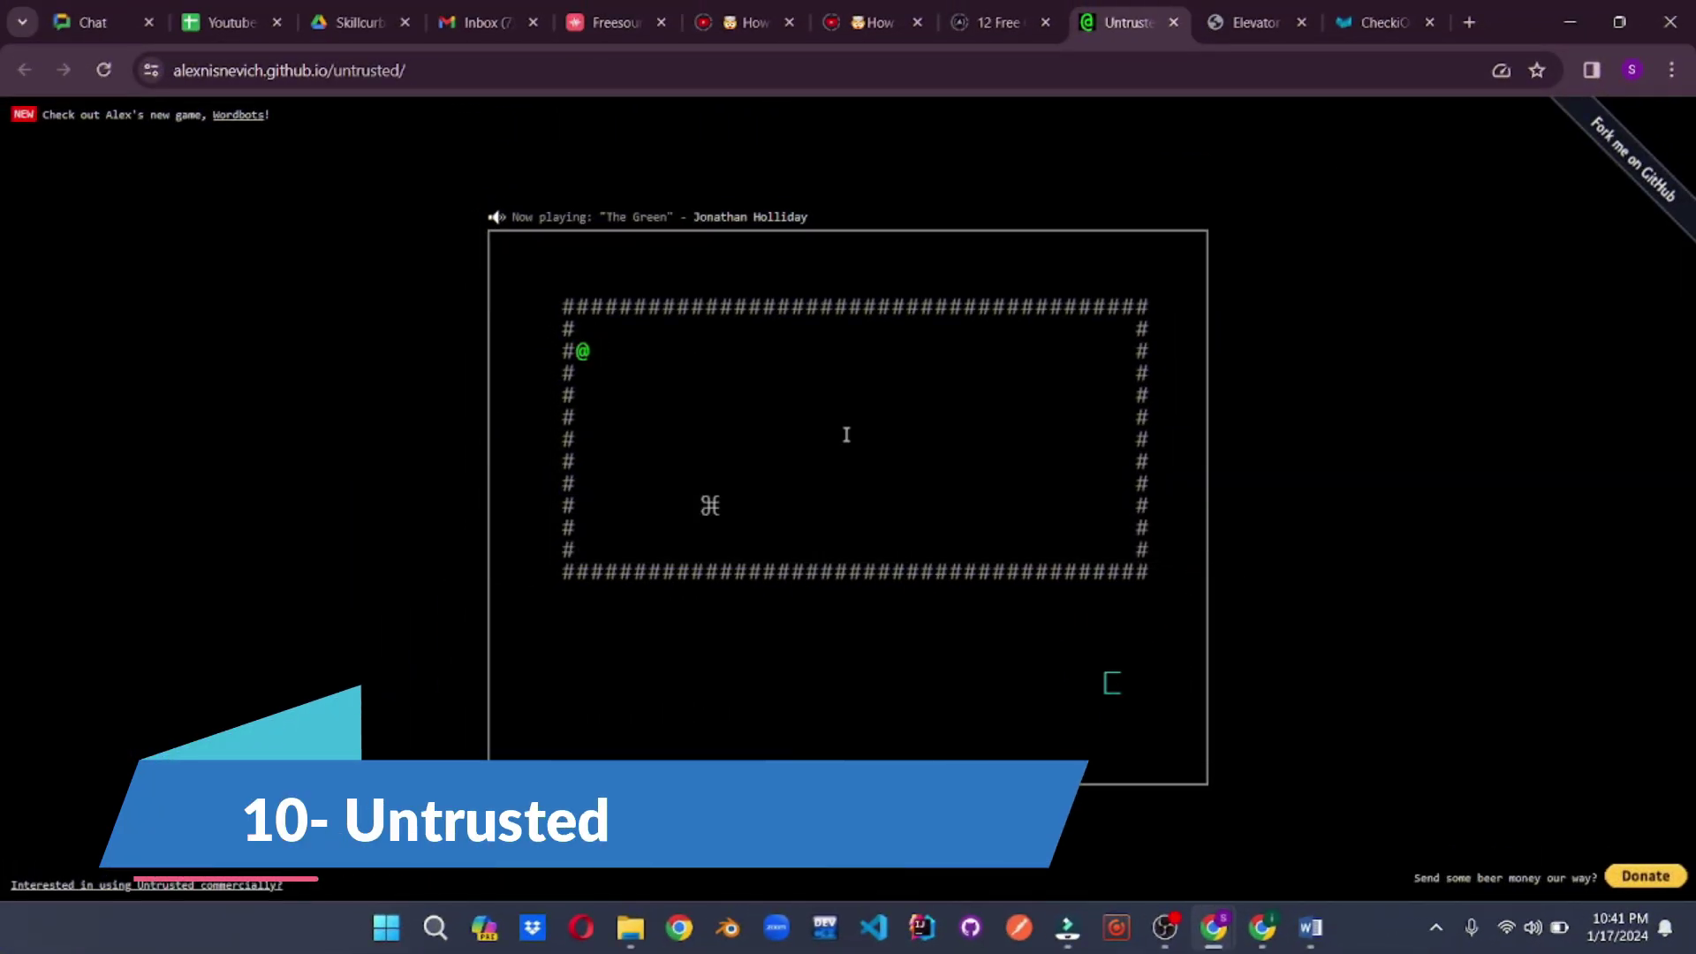
Walk @ right and down onto the ⌘ computer, then click into line 28 of the code editor.
key(Right)
key(Right)
key(Right)
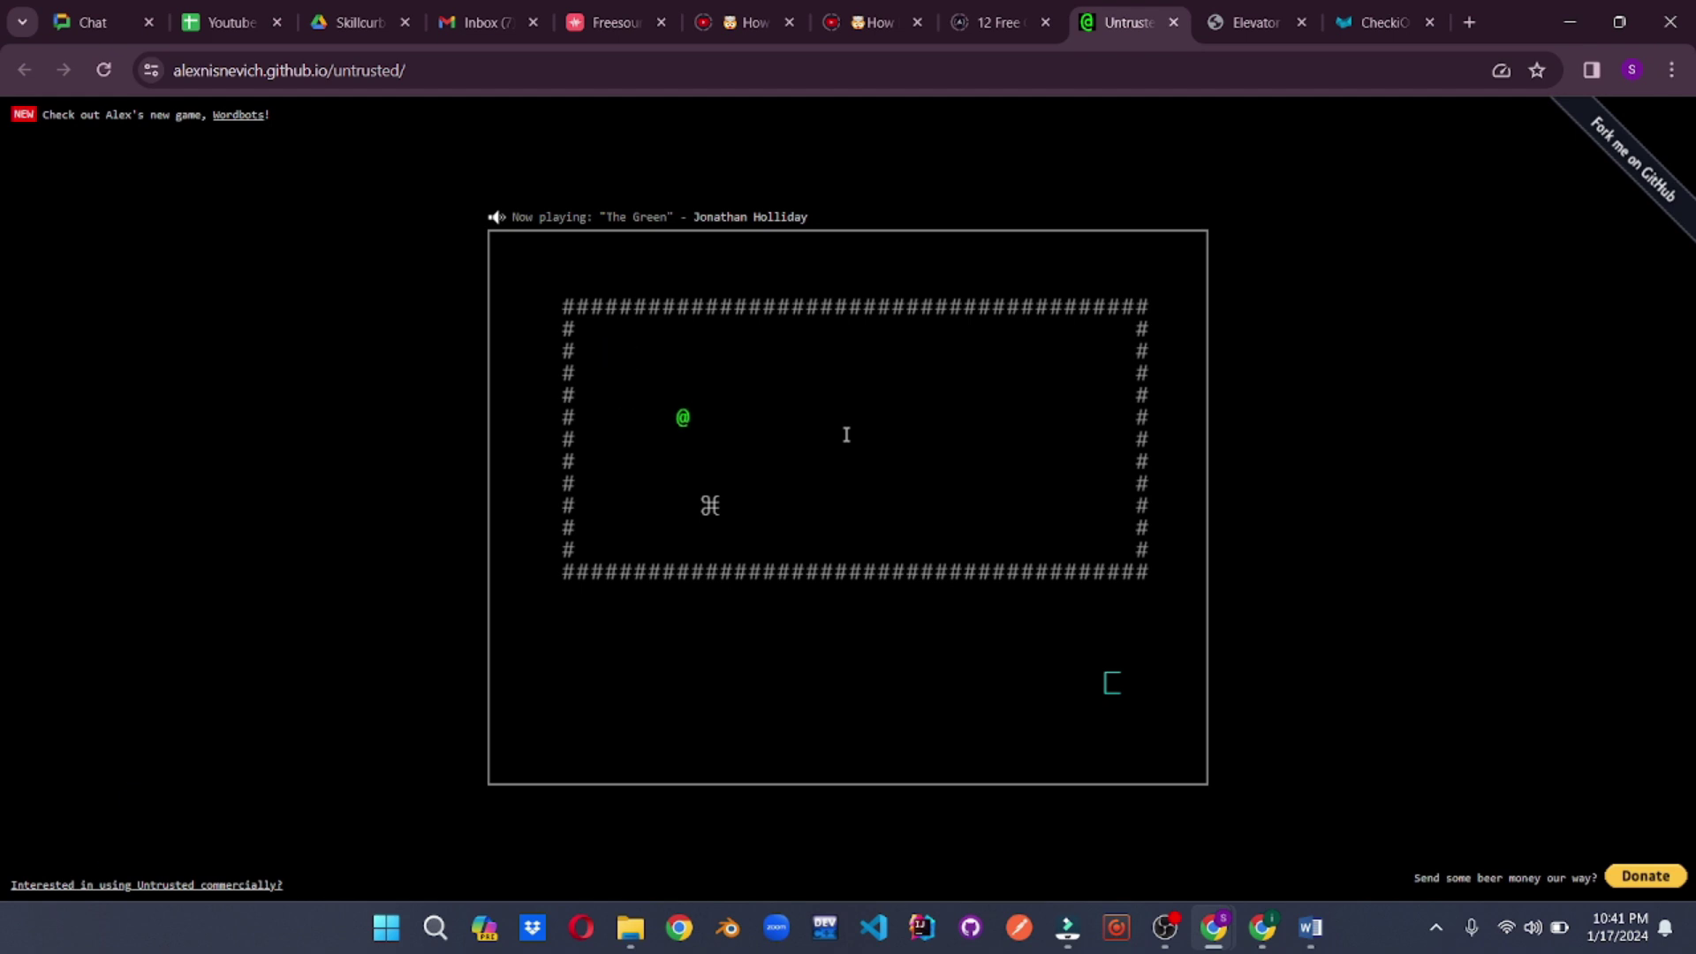
key(Down)
key(Down)
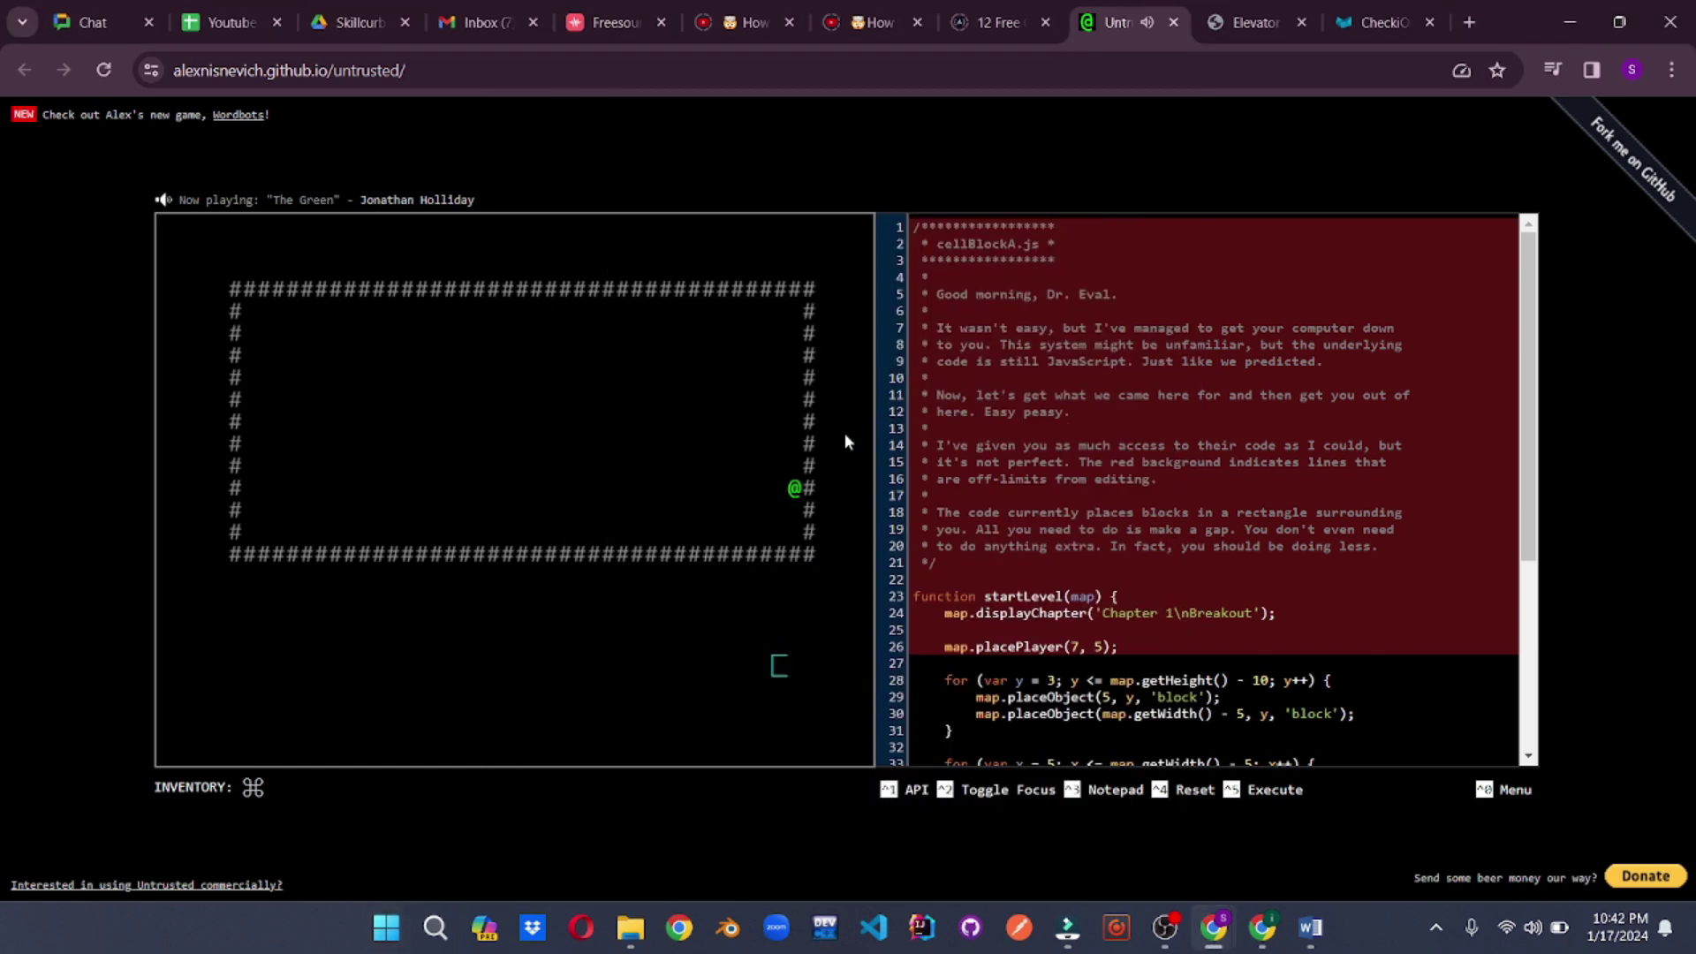
key(Down)
key(Left)
key(Down)
click(1229, 680)
scroll(1179, 609, down, 3)
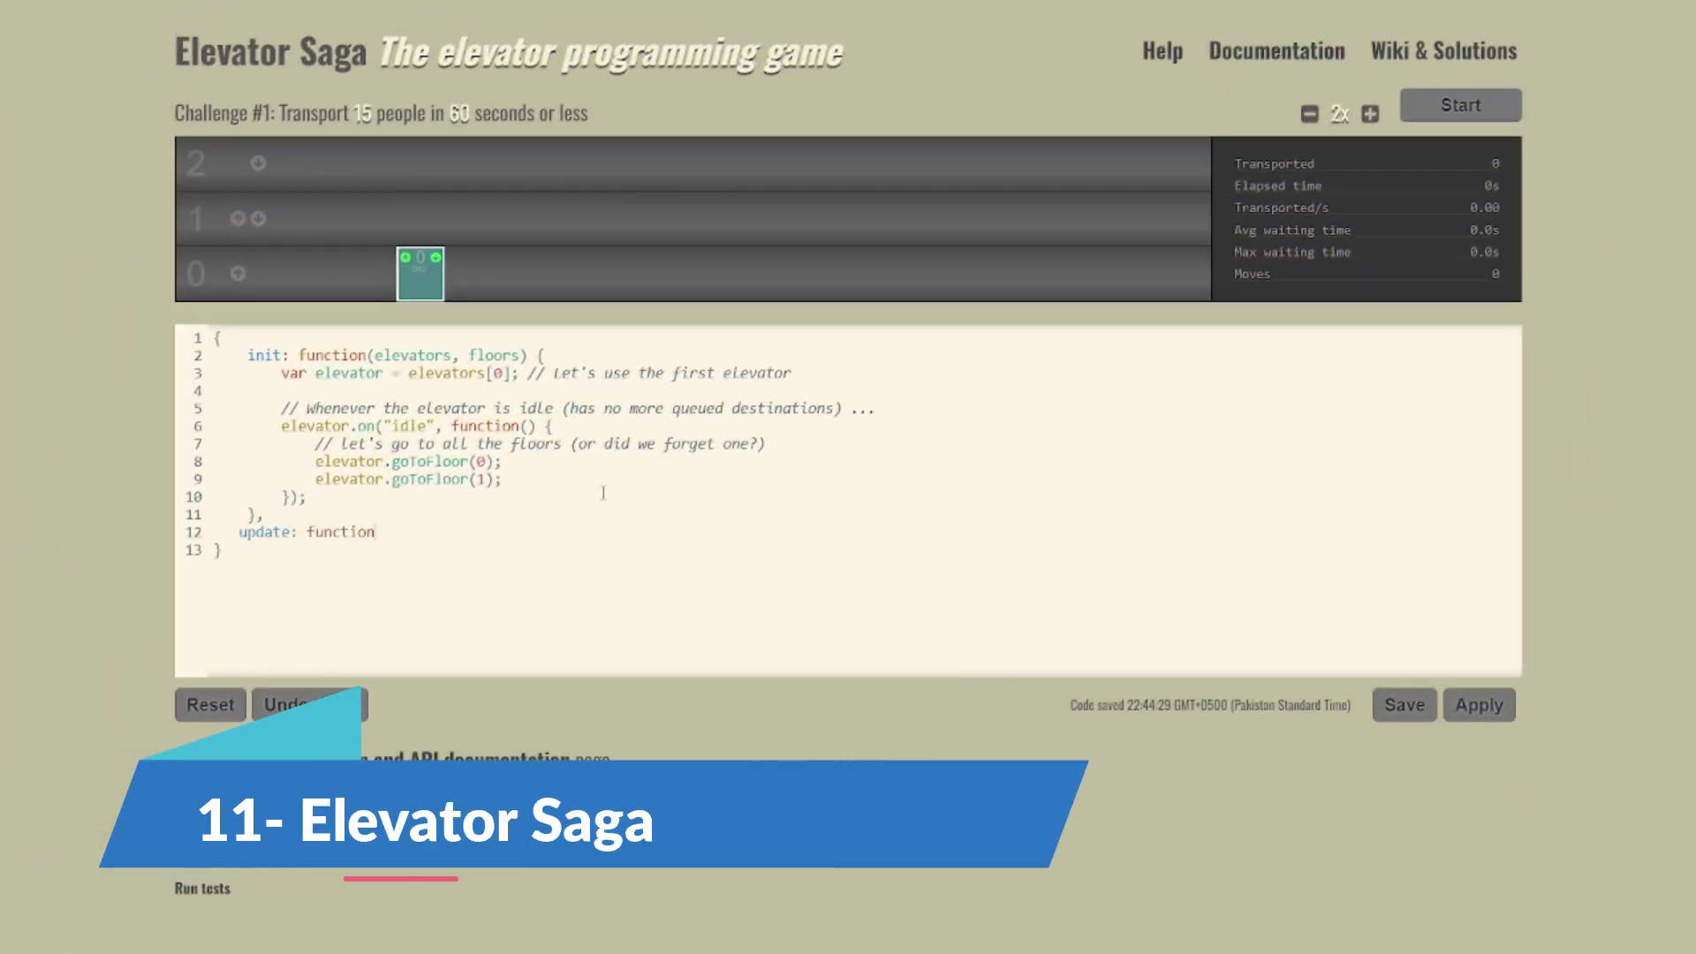
Add elevator.gotoFlorr(2) on line 10, apply it, then start fixing the misspelled call.
text(: function(dt, eve)
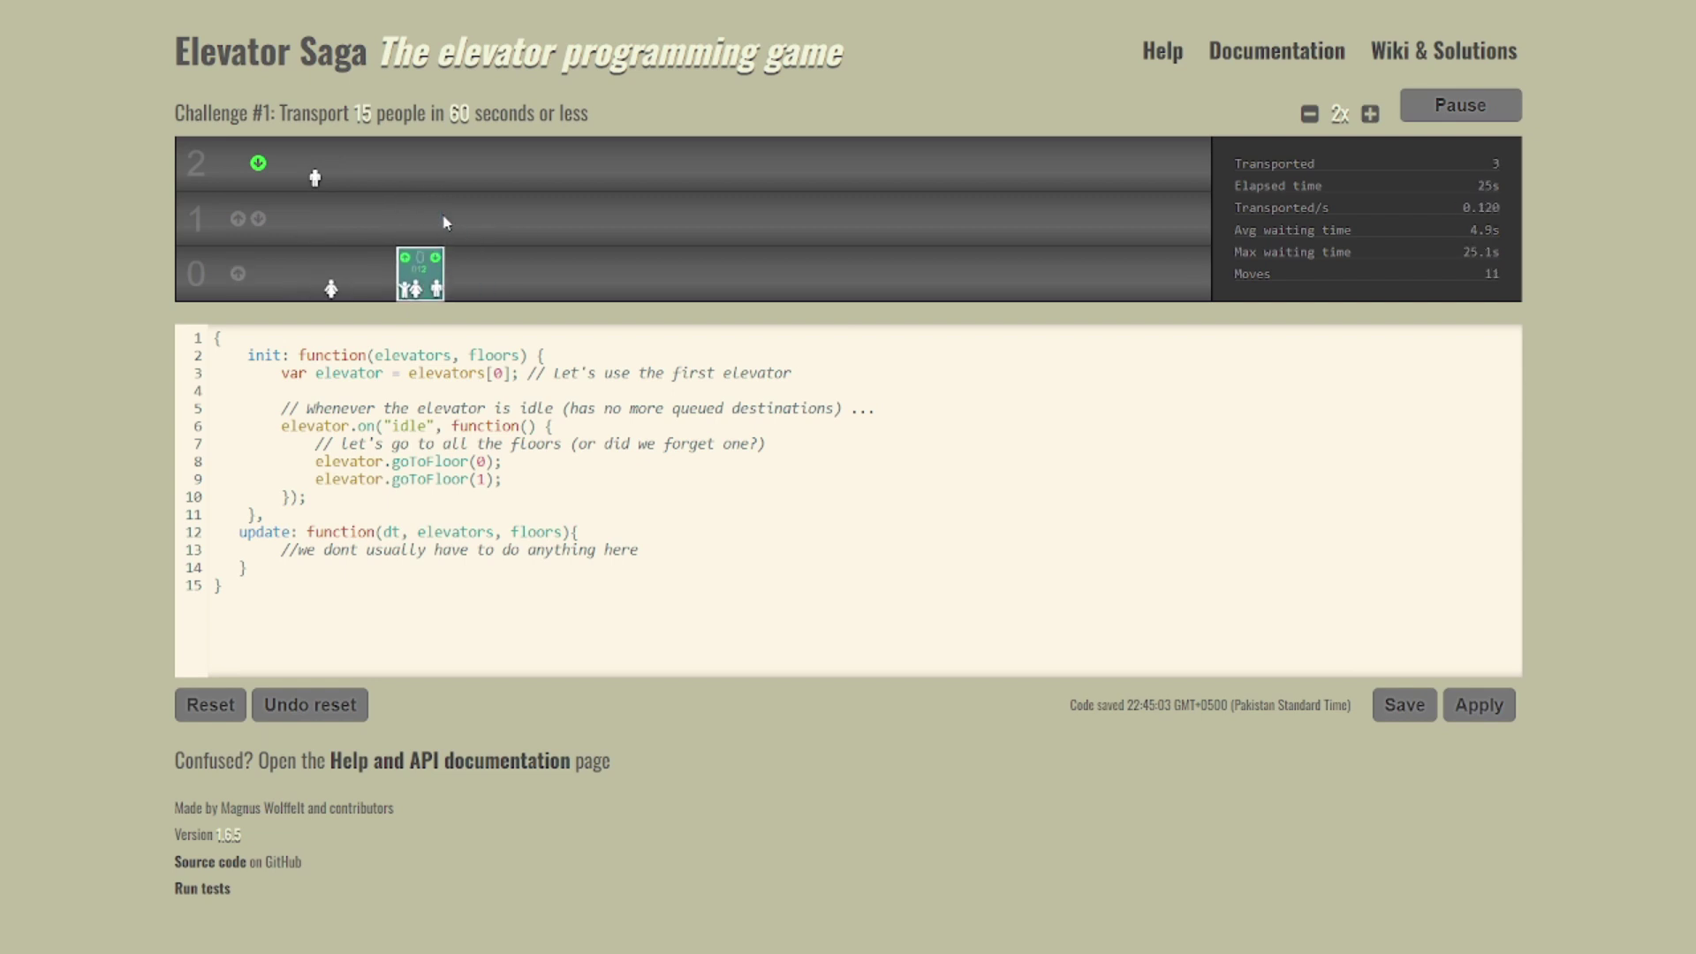
key(Return)
text(ele)
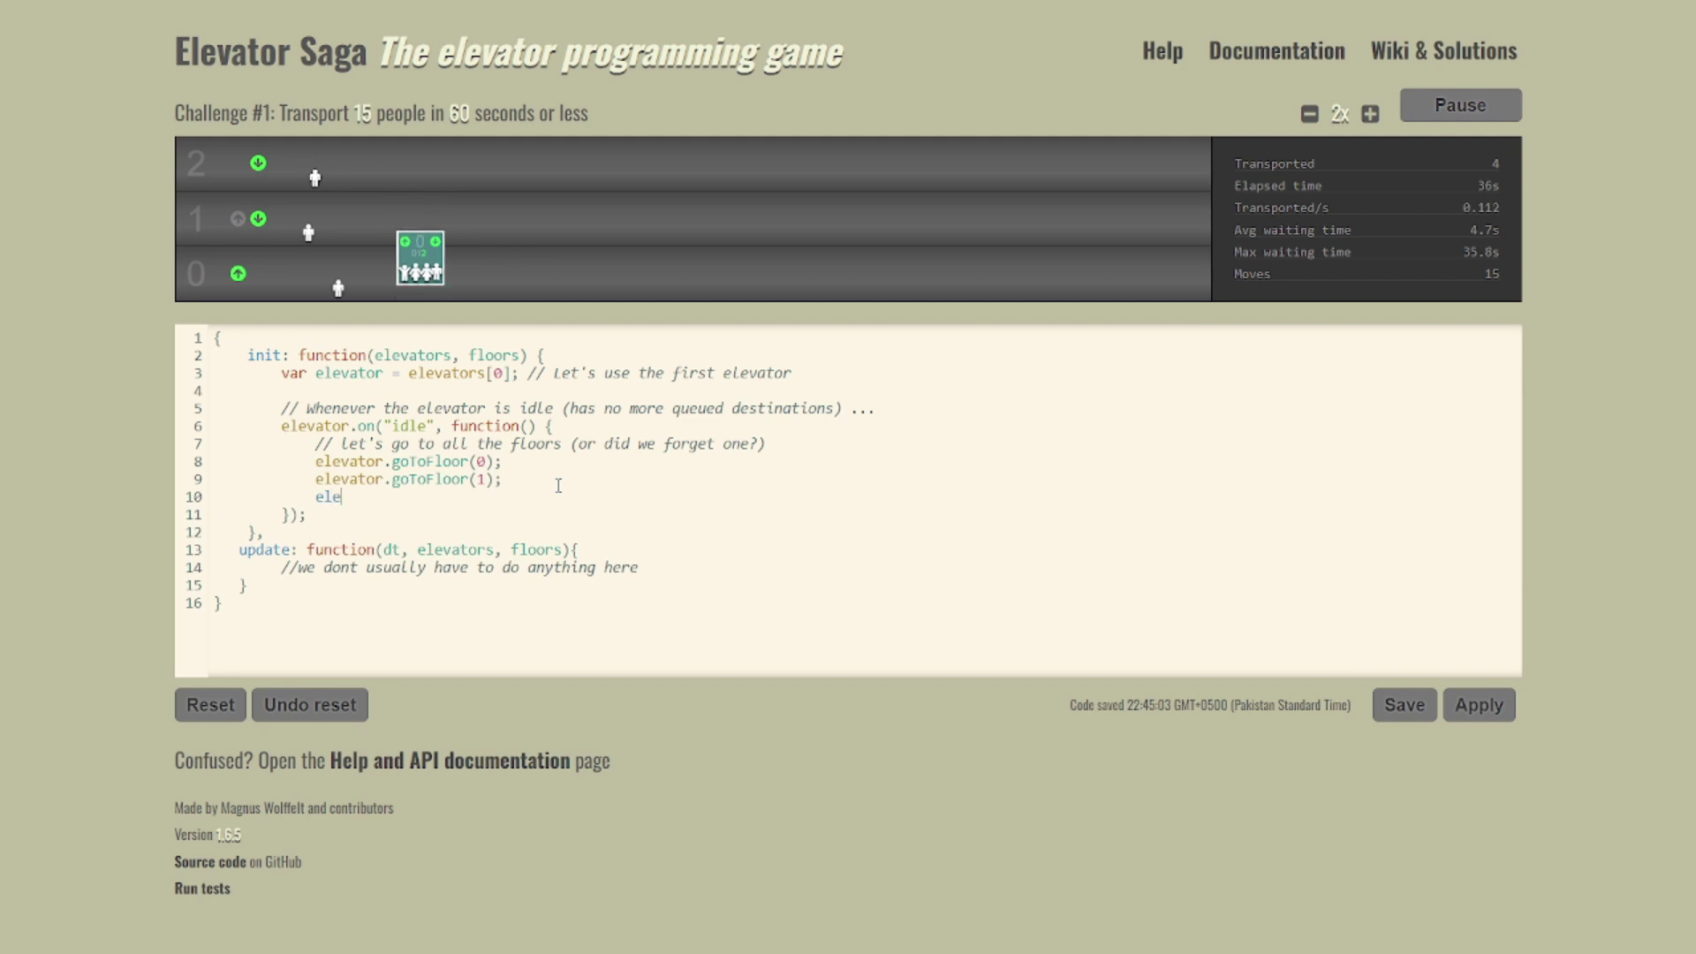
text(vator.goto)
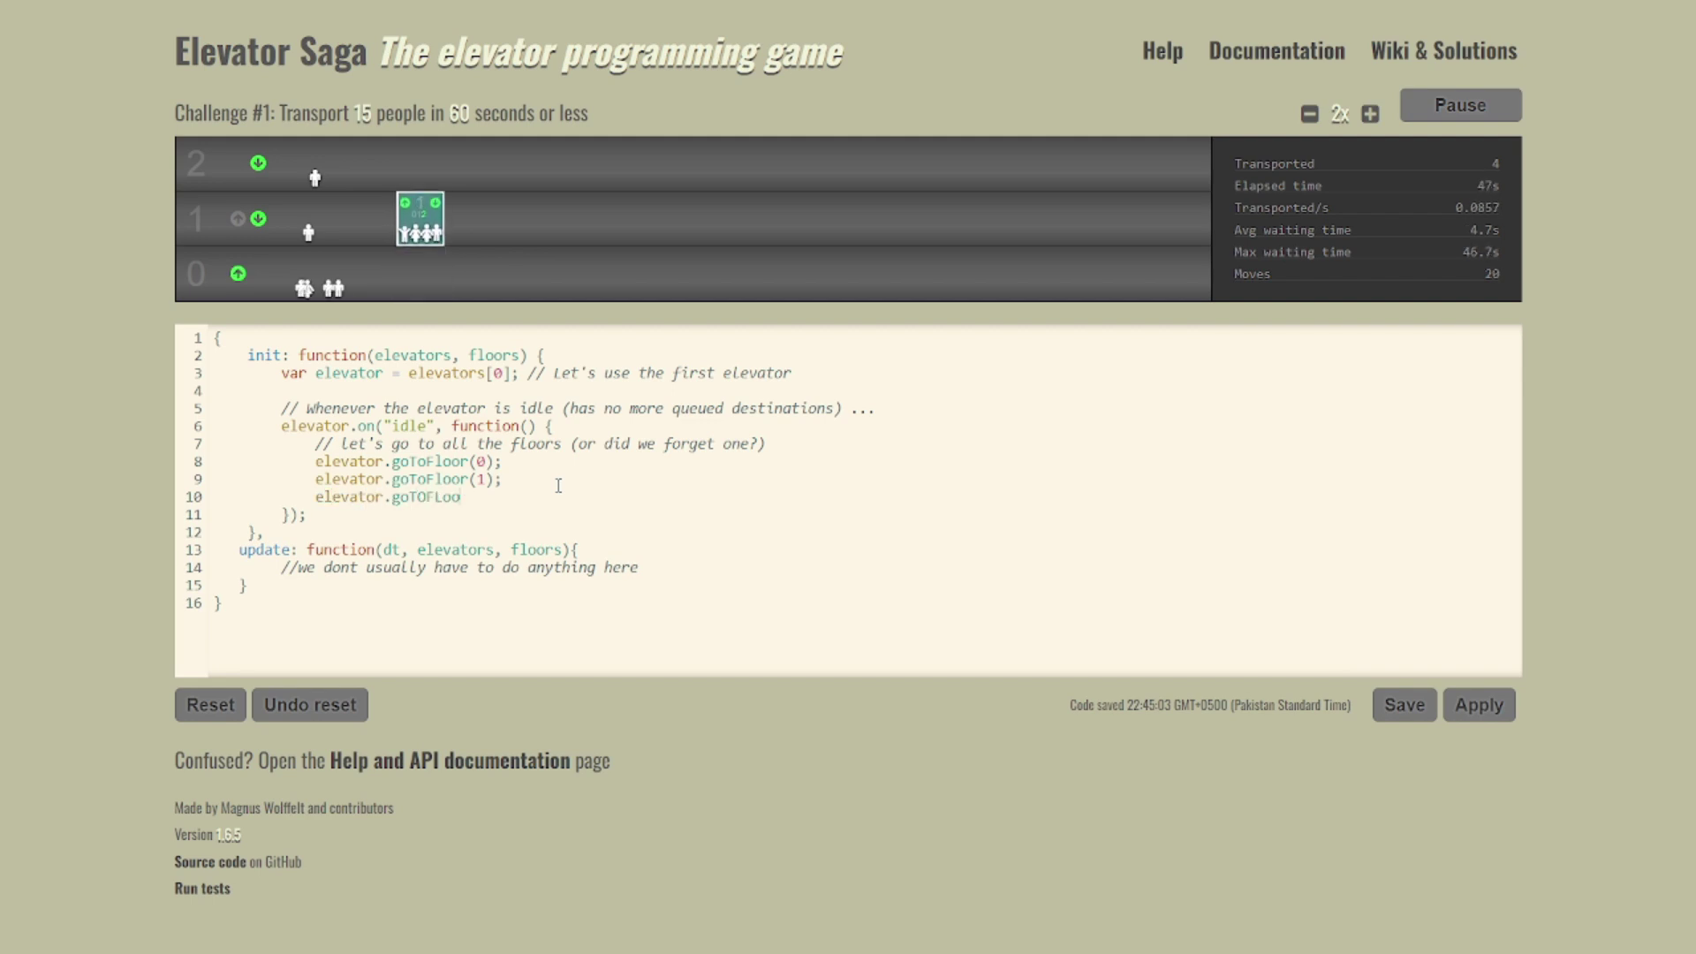
text(Florr(2);)
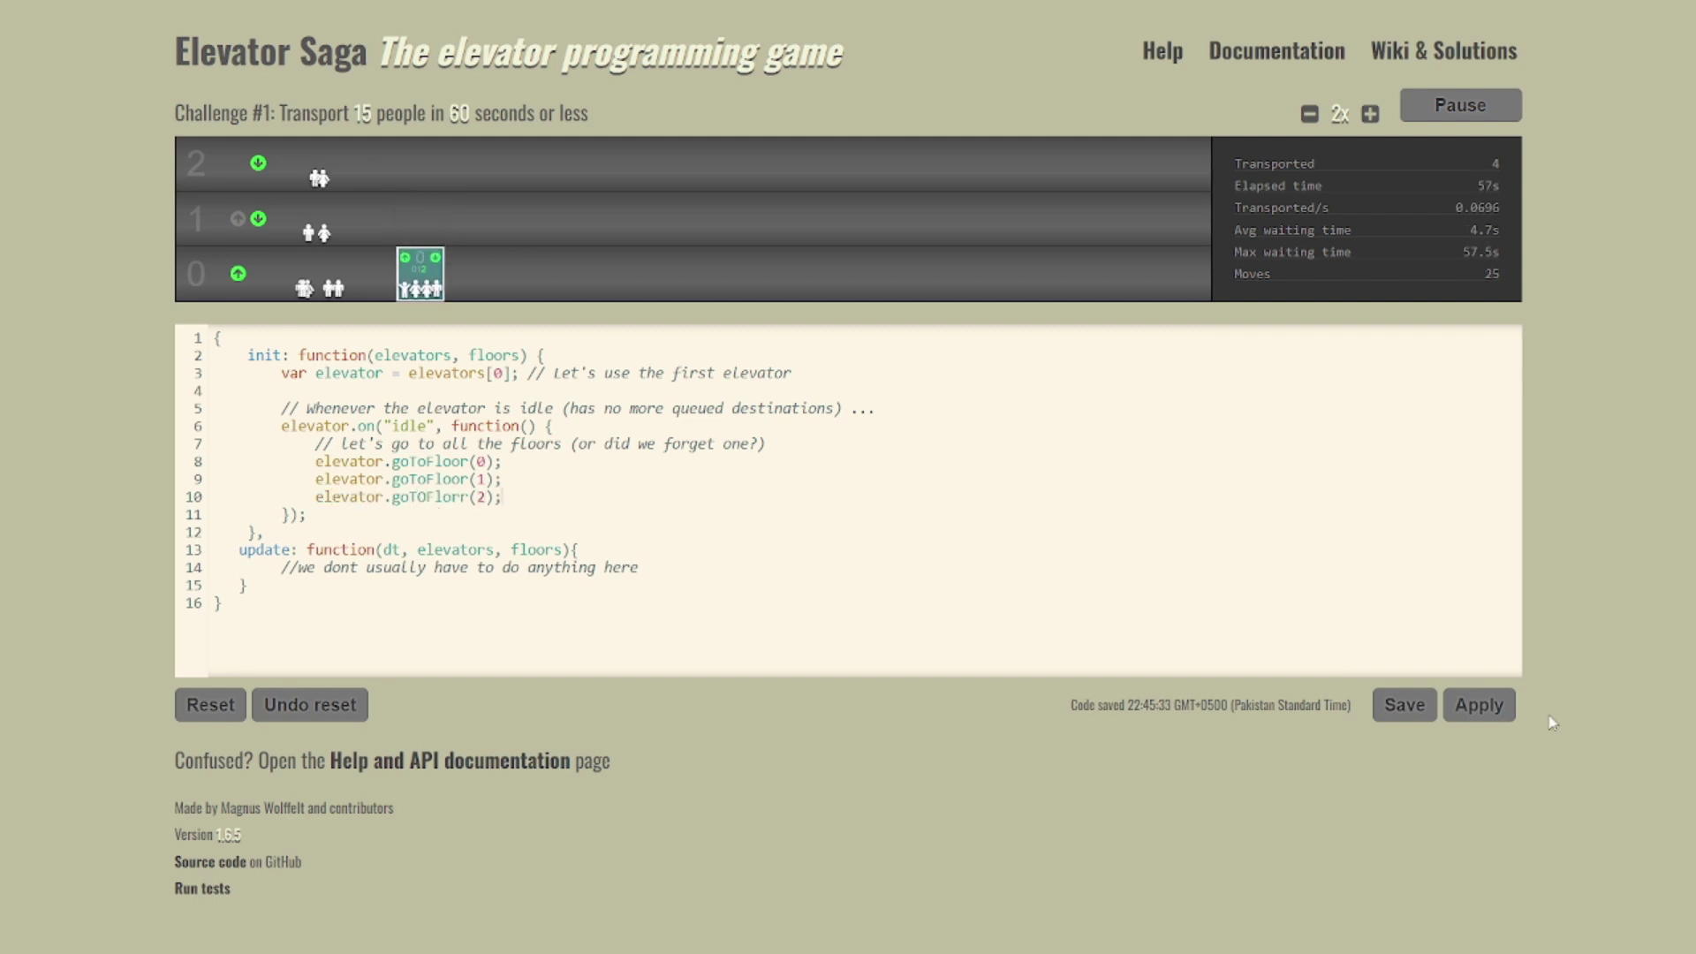
click(1479, 705)
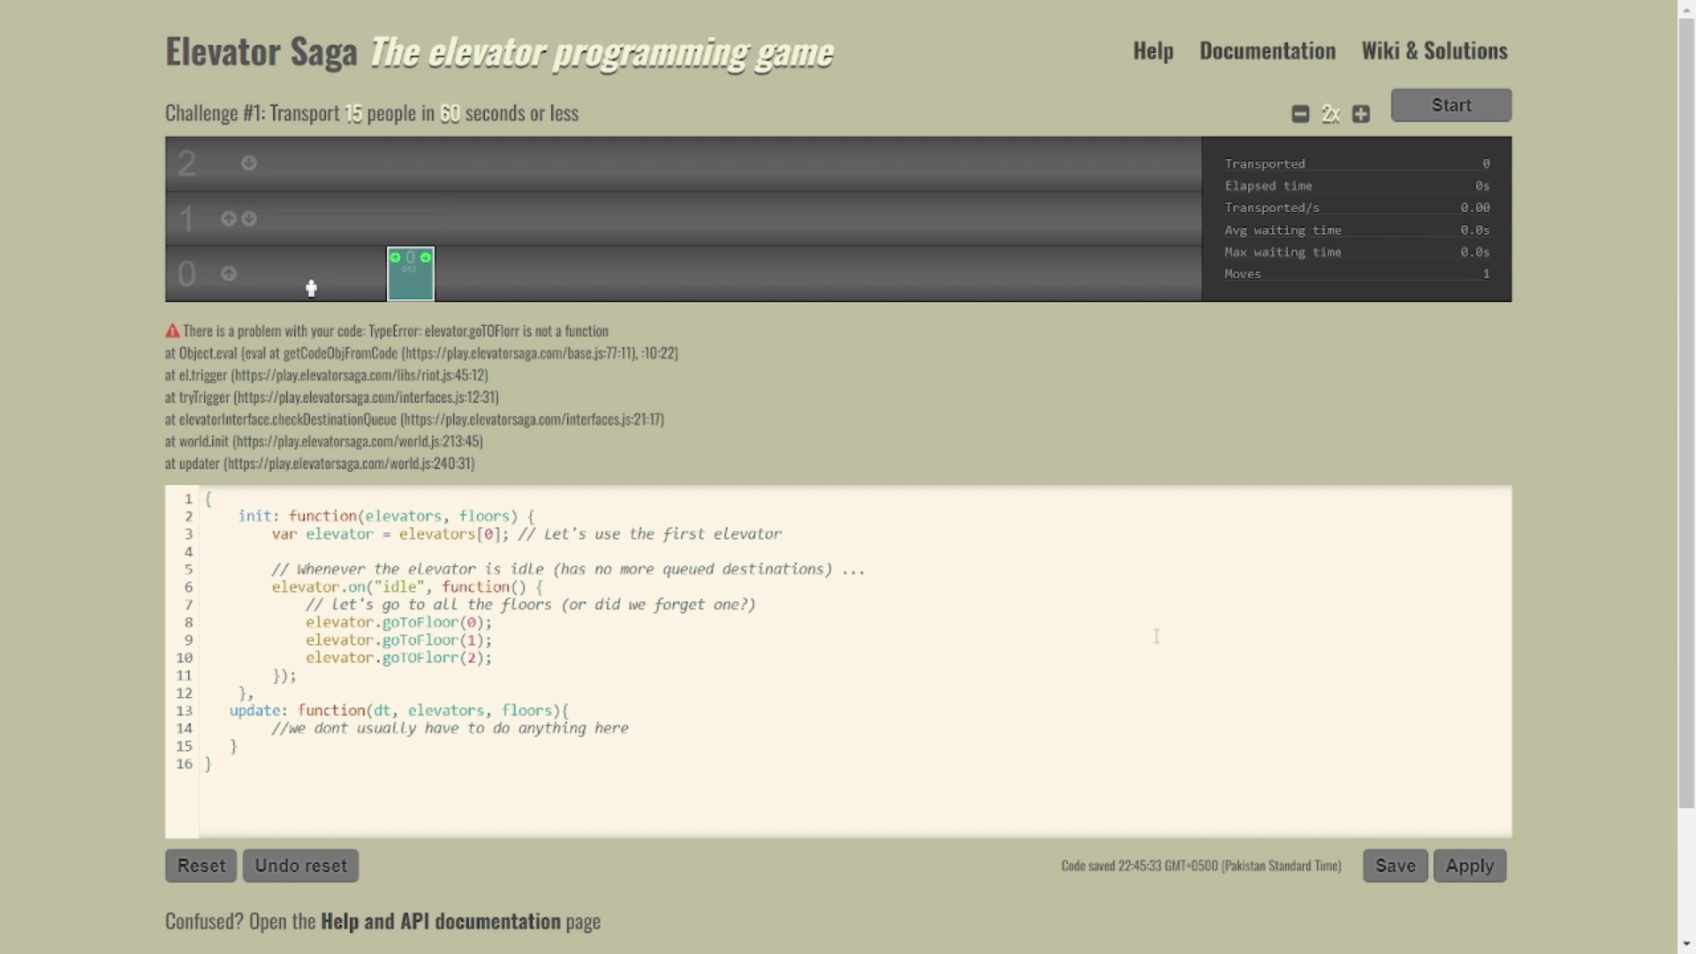
click(431, 664)
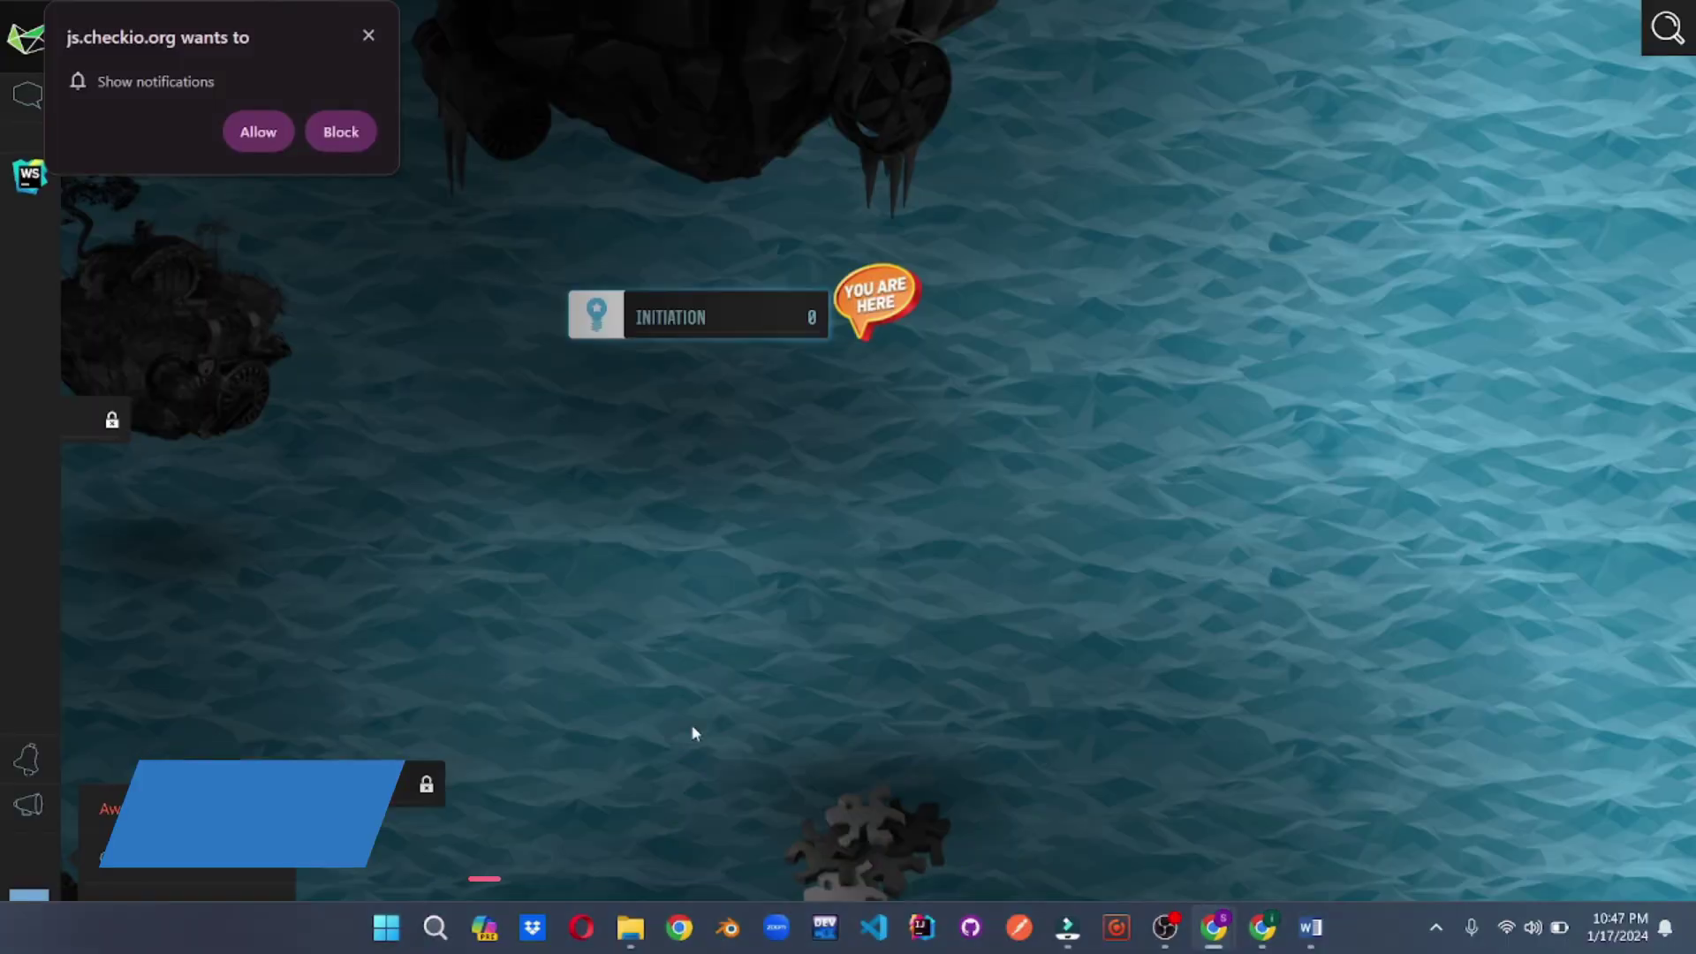
Block notifications, dismiss the Welcome popup, and open the INITIATION station's missions.
click(341, 132)
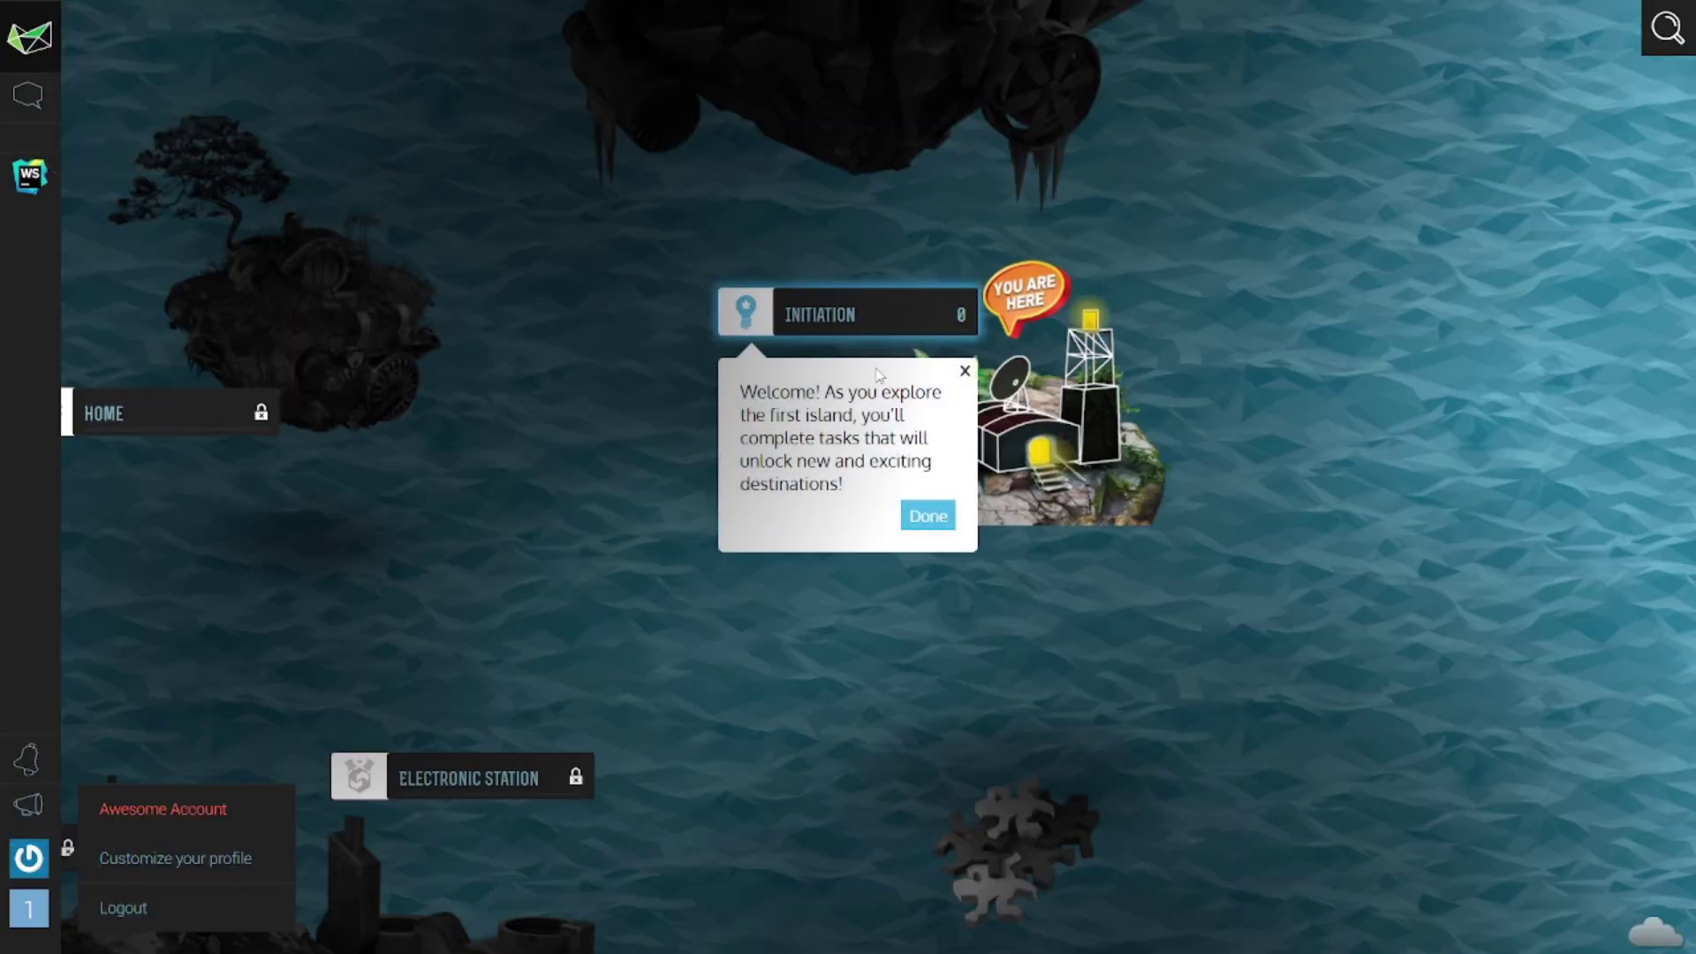
click(927, 520)
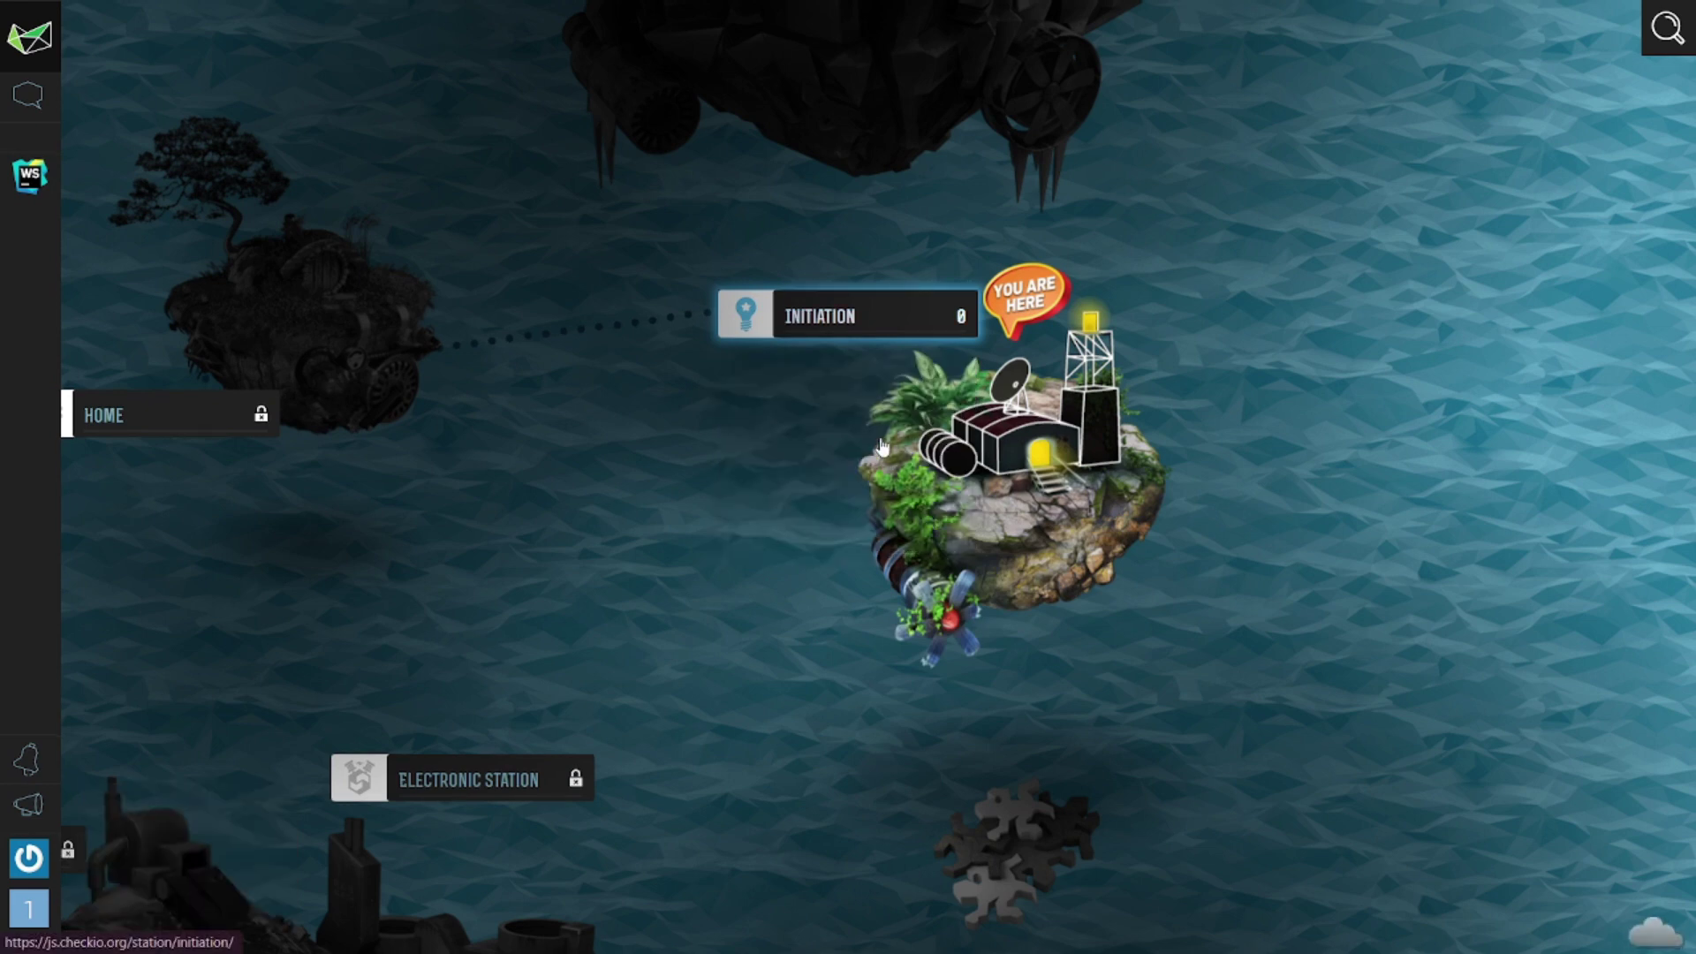
click(872, 339)
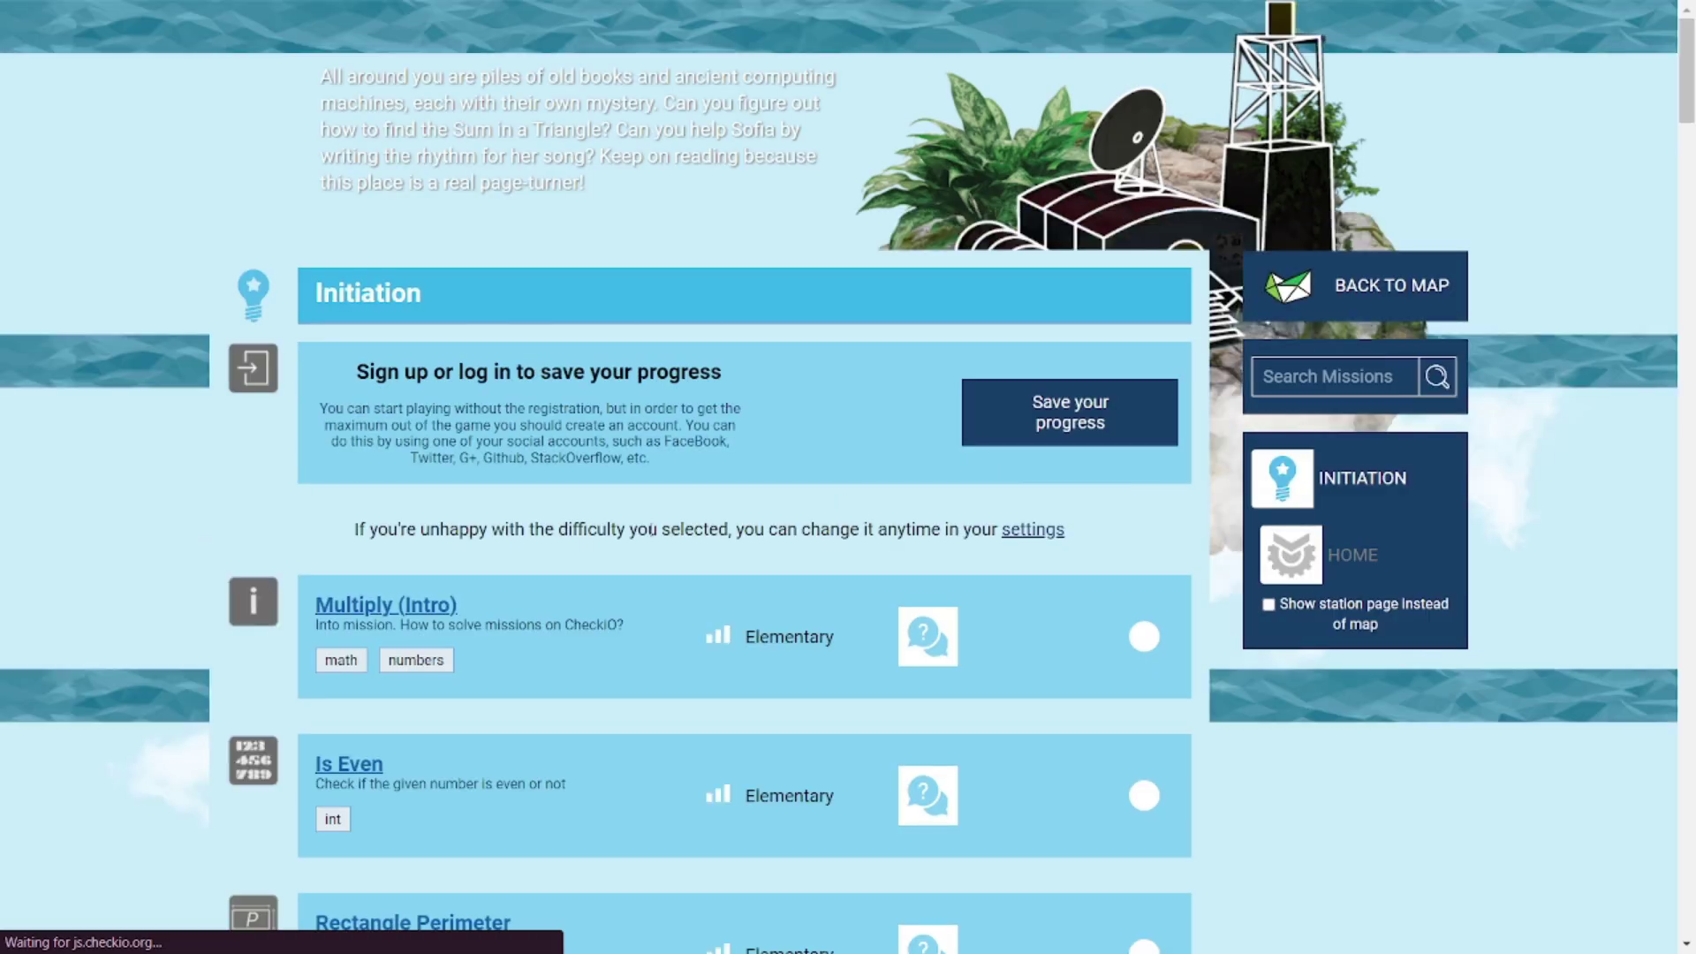
scroll(563, 554, down, 3)
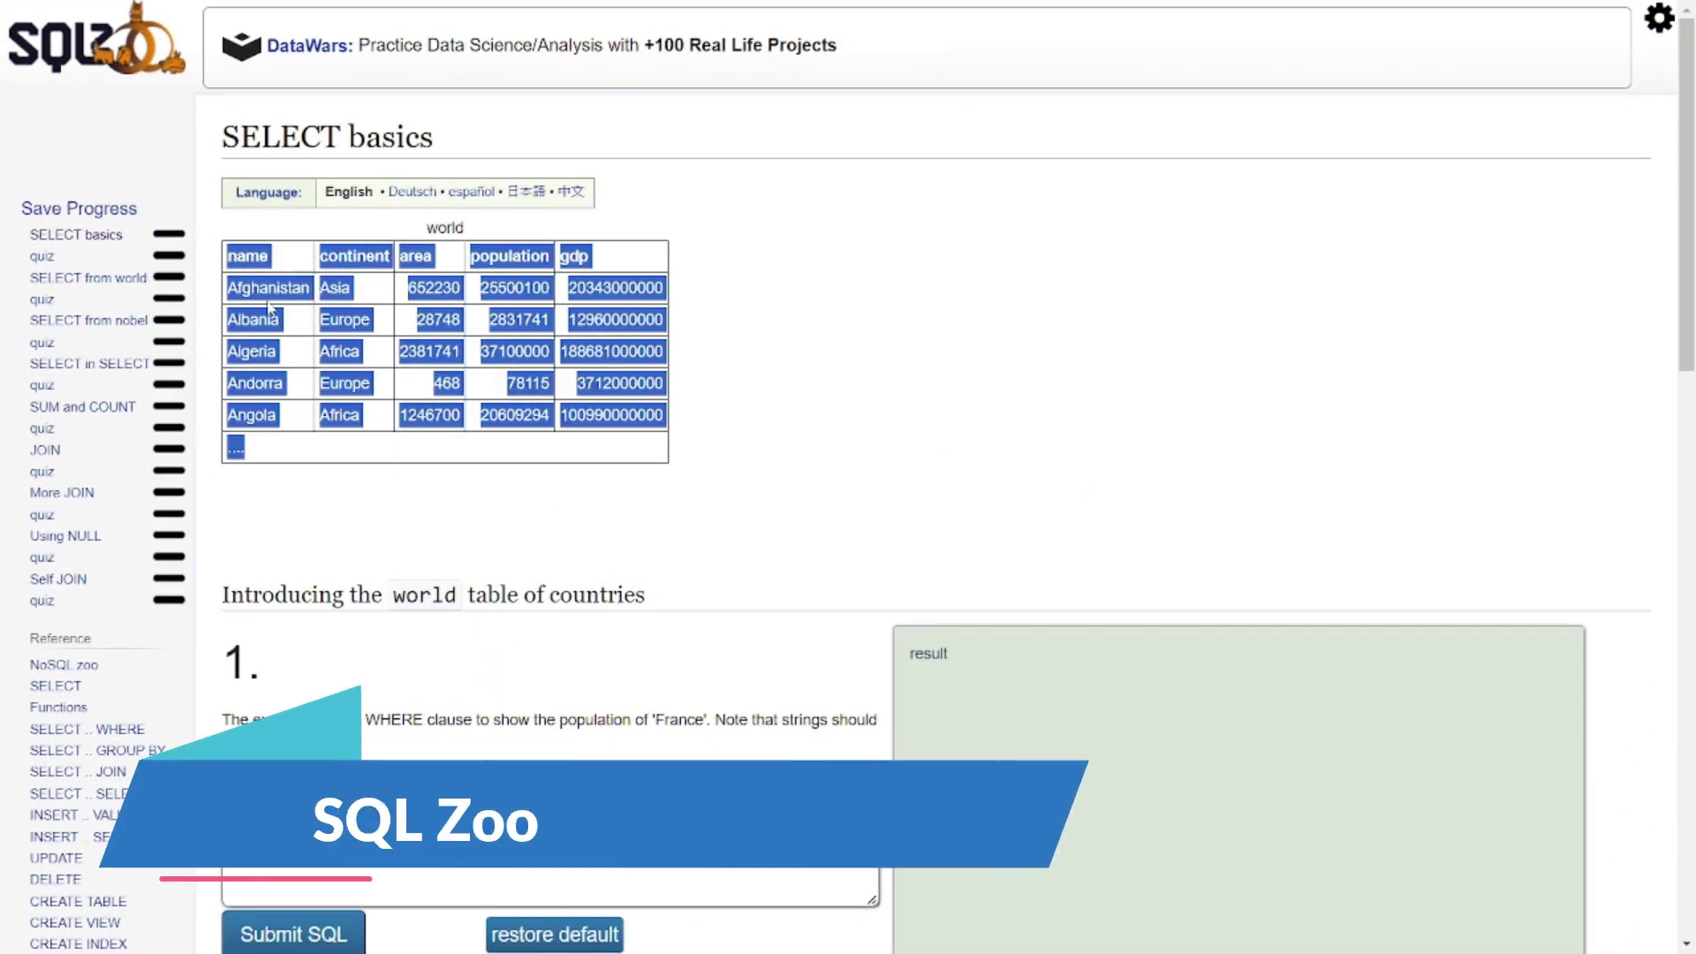
Run the default queries for SELECT basics exercises 1, 2 and 3.
click(408, 502)
scroll(342, 510, down, 5)
click(342, 510)
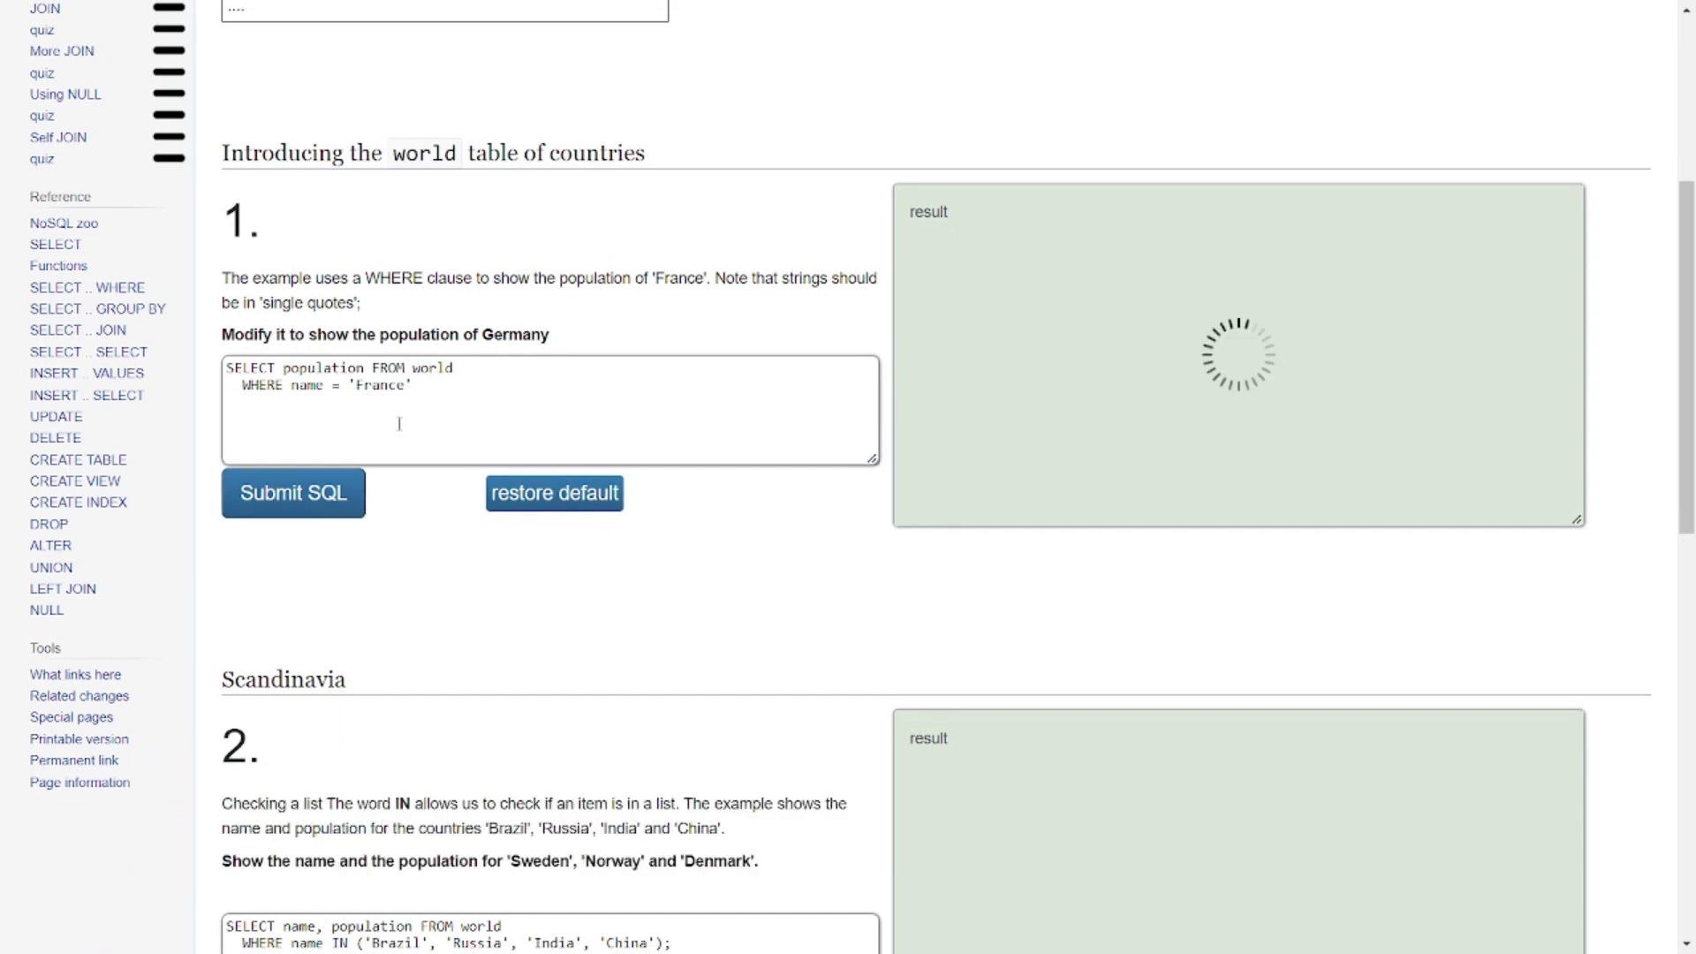
drag(937, 314, 892, 276)
click(988, 397)
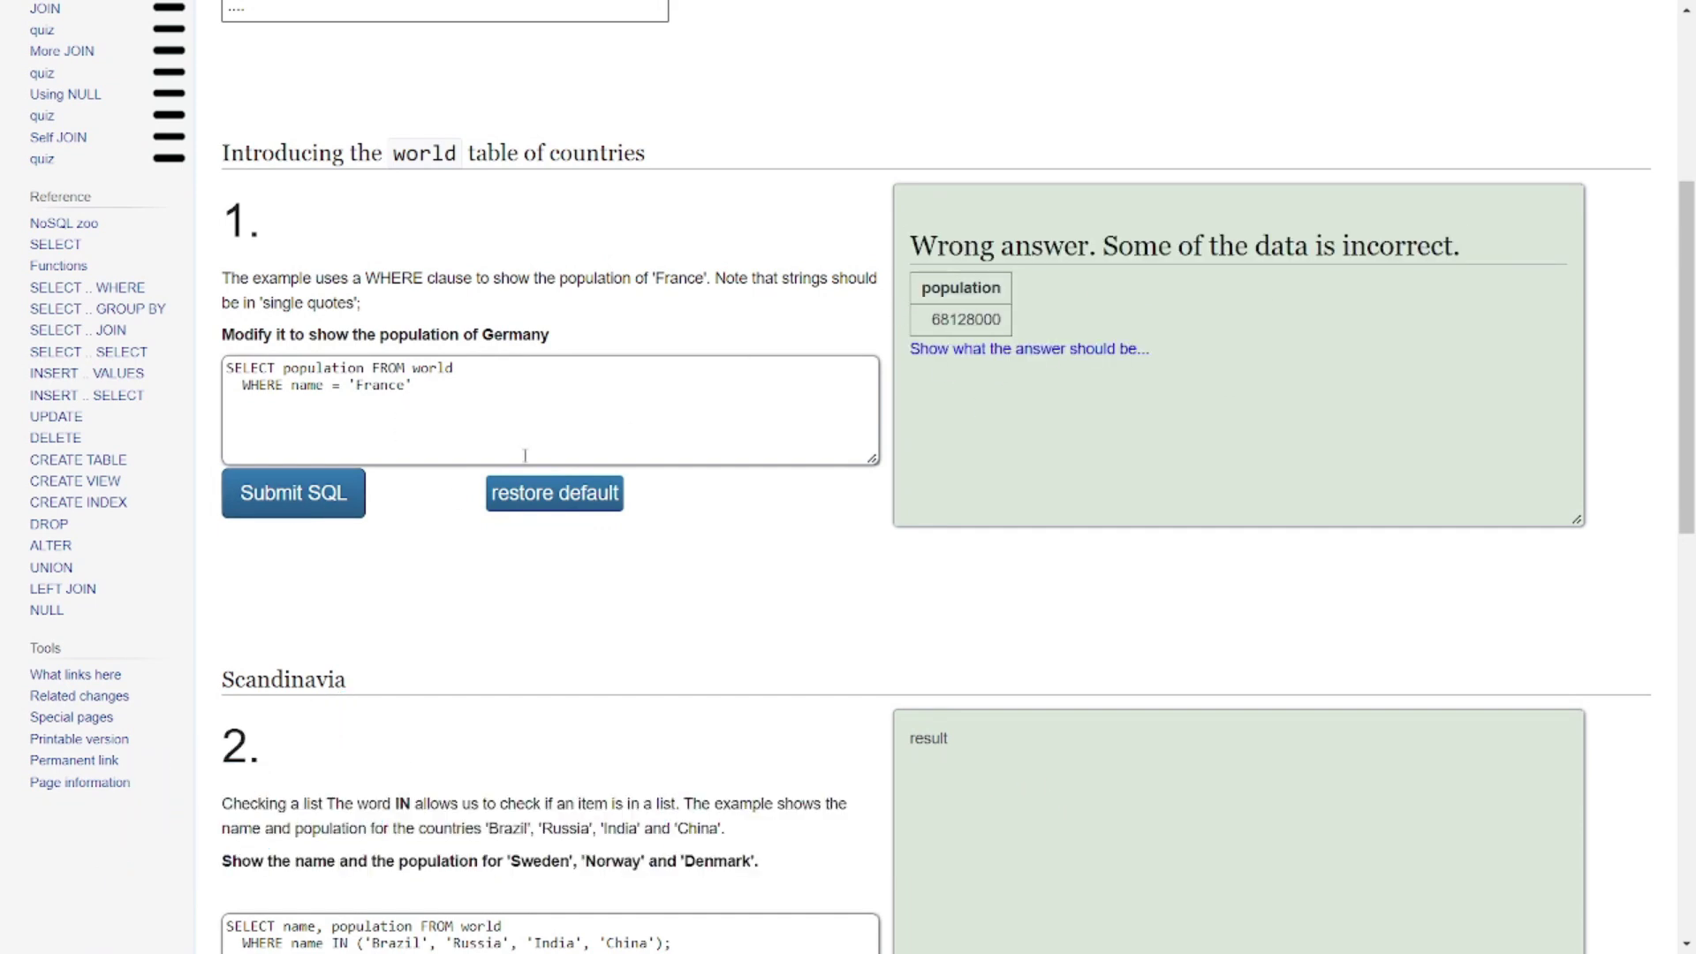
scroll(526, 455, down, 6)
click(311, 496)
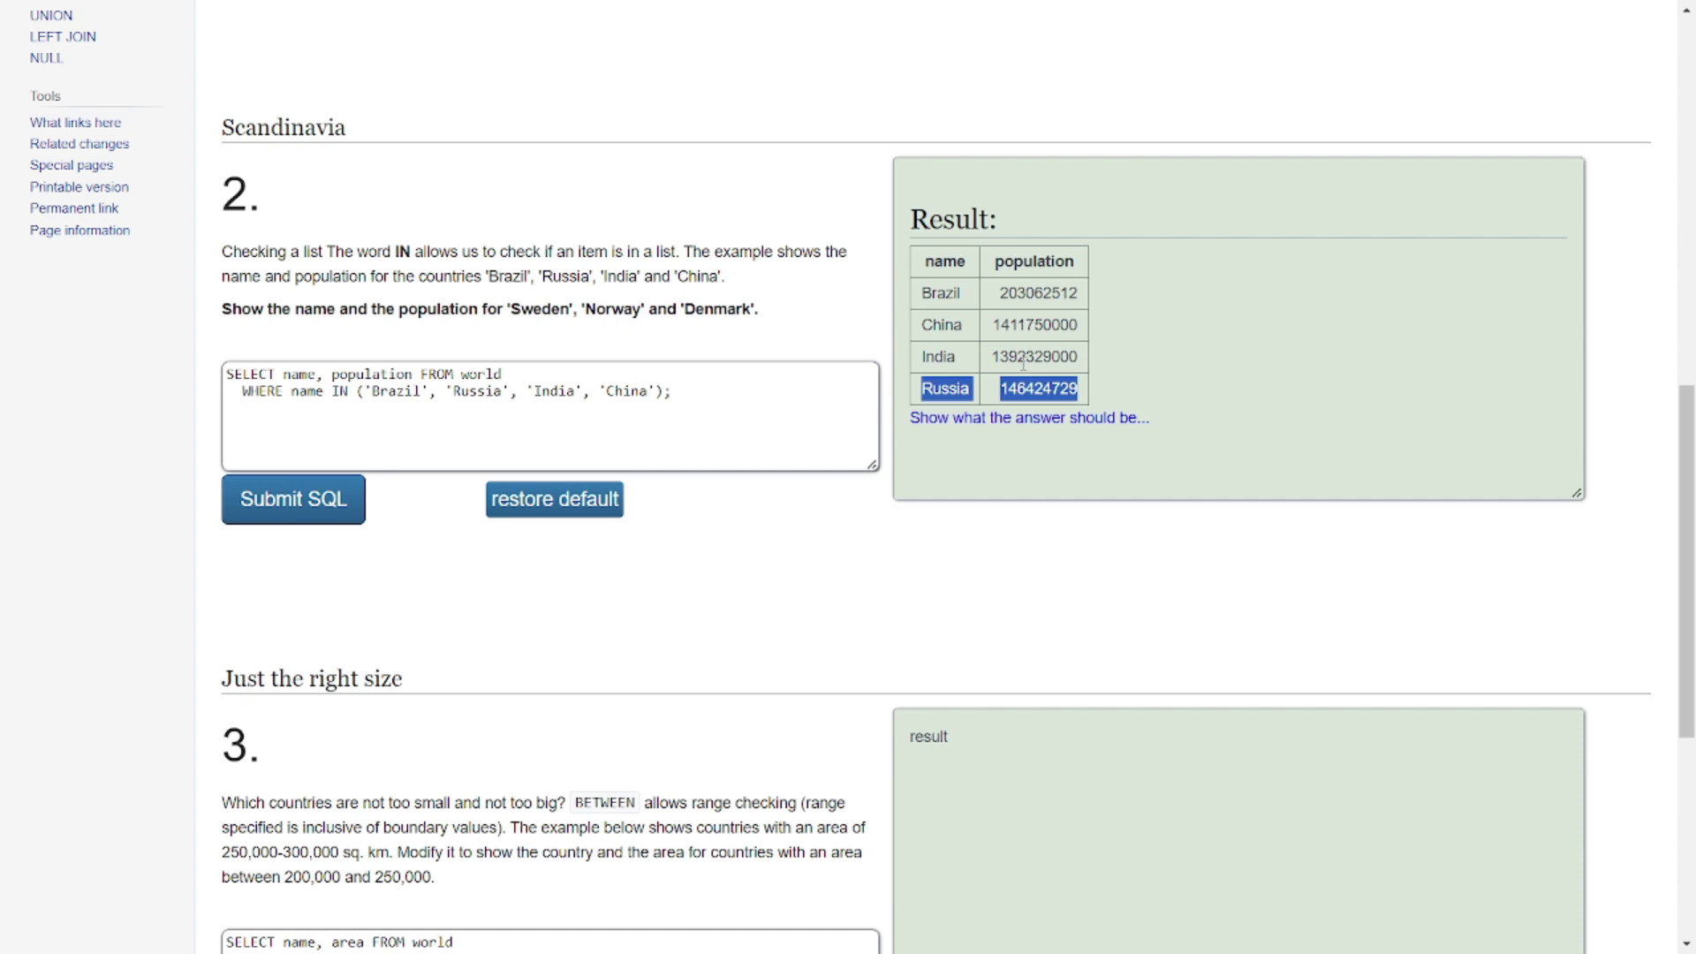
drag(1023, 362, 826, 310)
click(826, 310)
scroll(556, 427, down, 6)
click(538, 405)
click(344, 528)
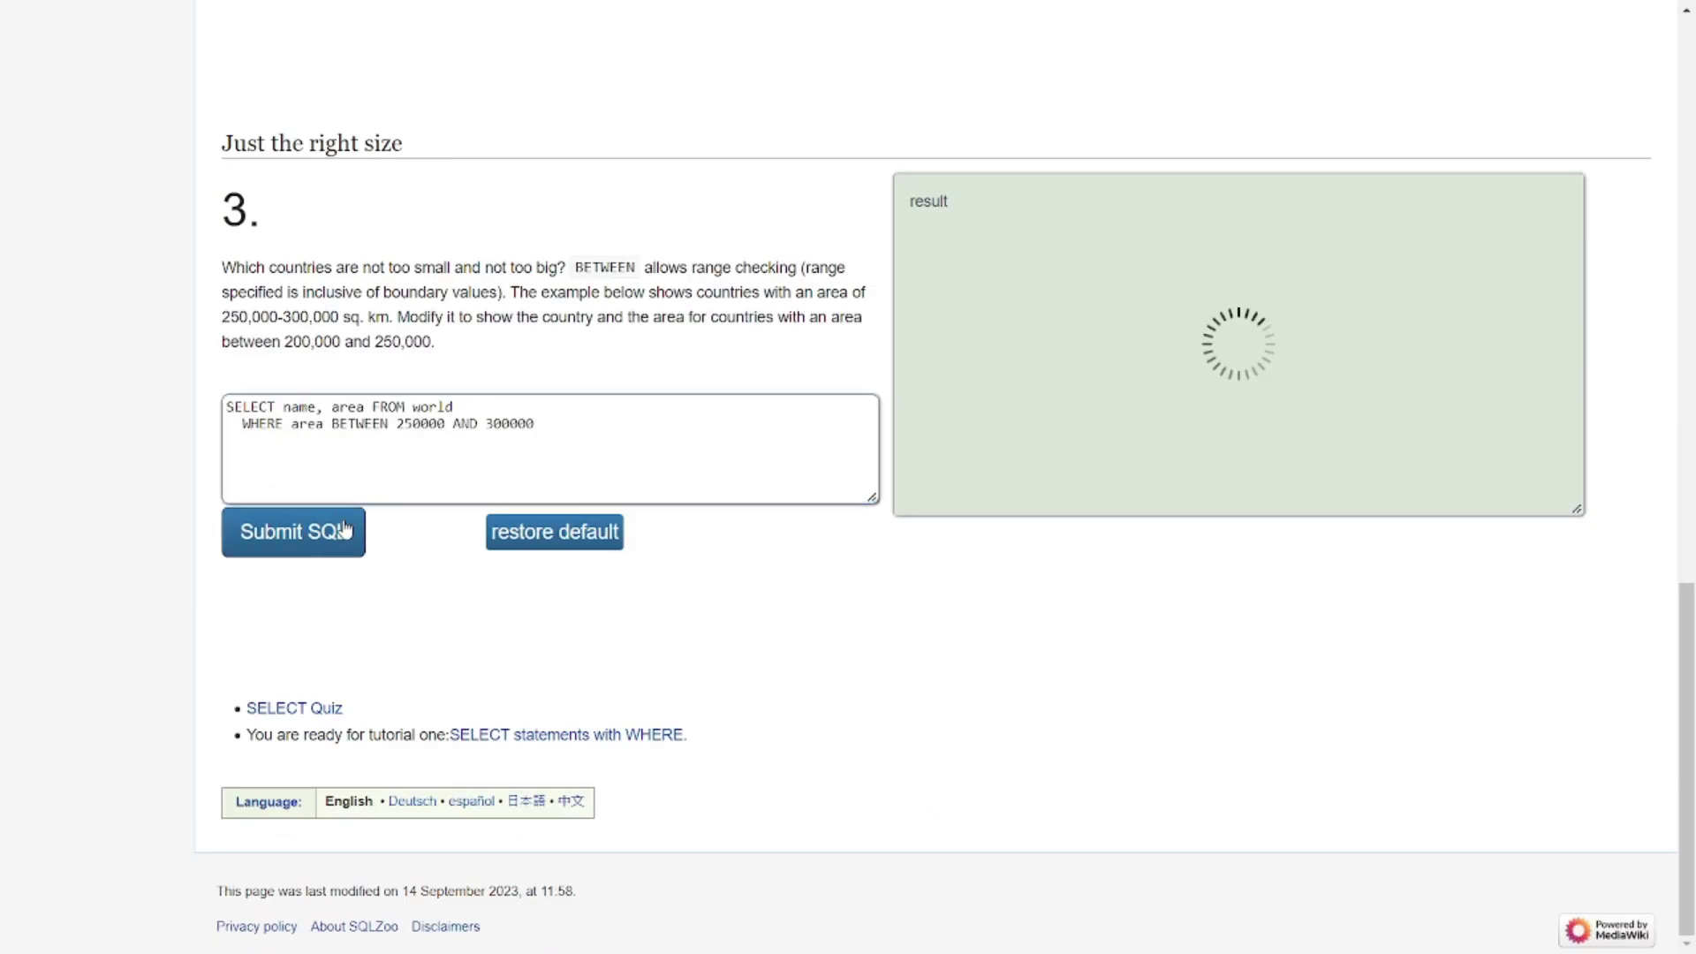
scroll(530, 428, up, 15)
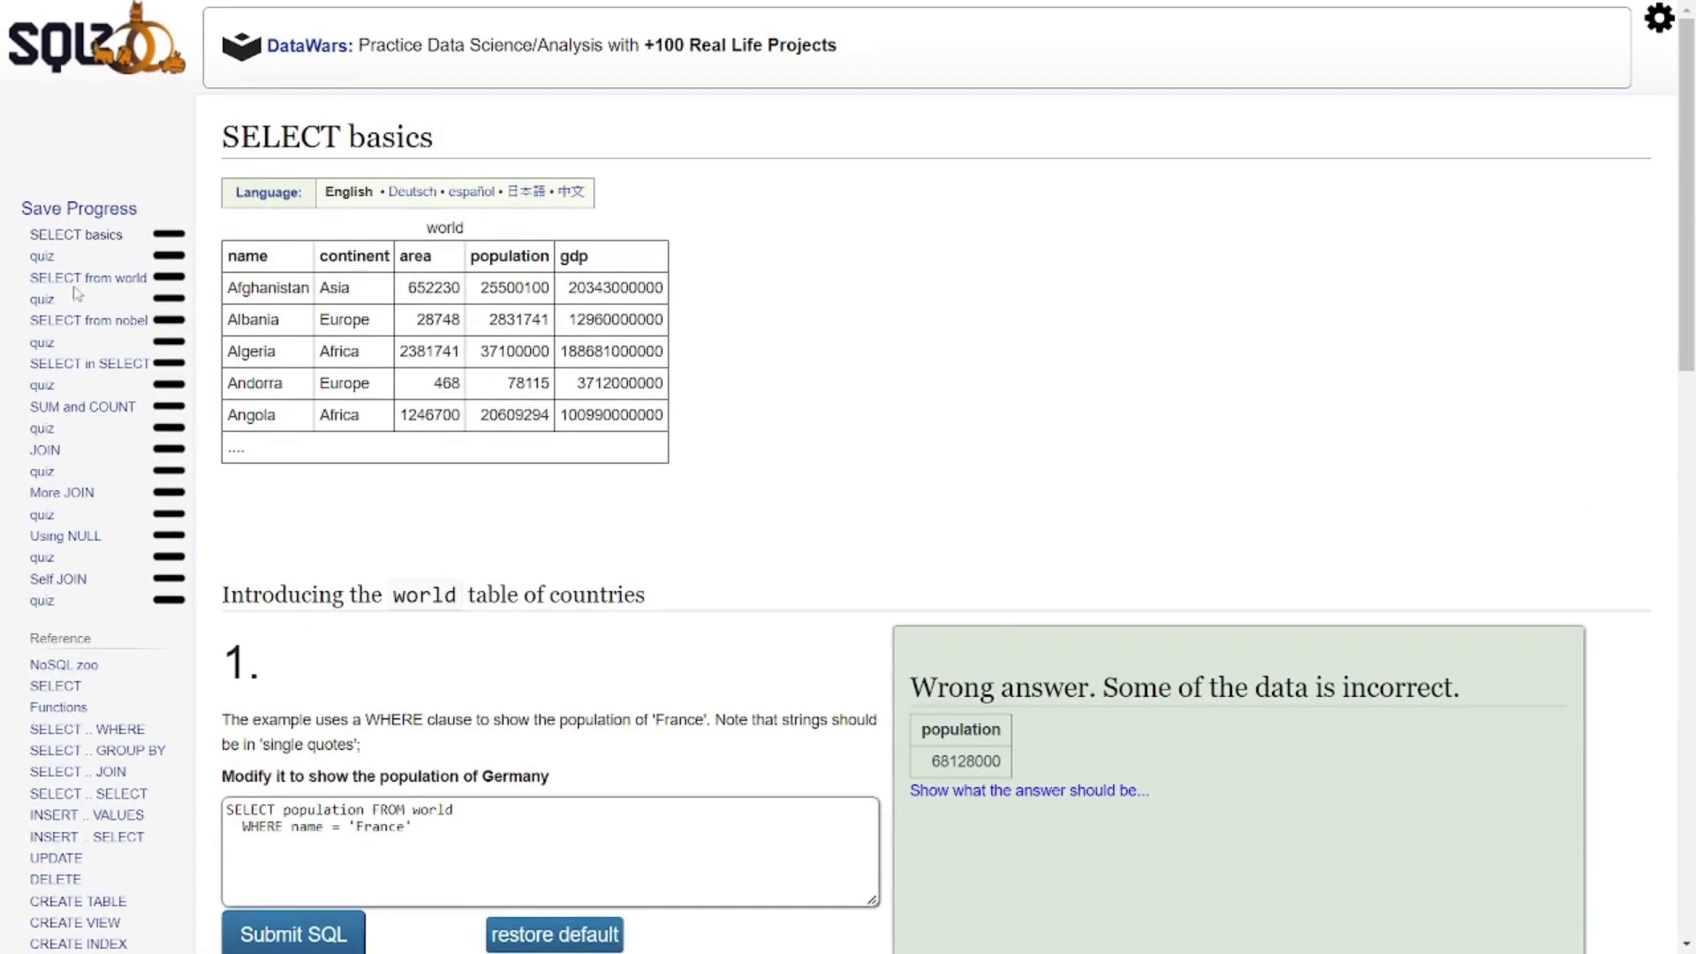
In the SELECT from world tutorial, run exercise 1, then go to SUM and COUNT.
click(74, 281)
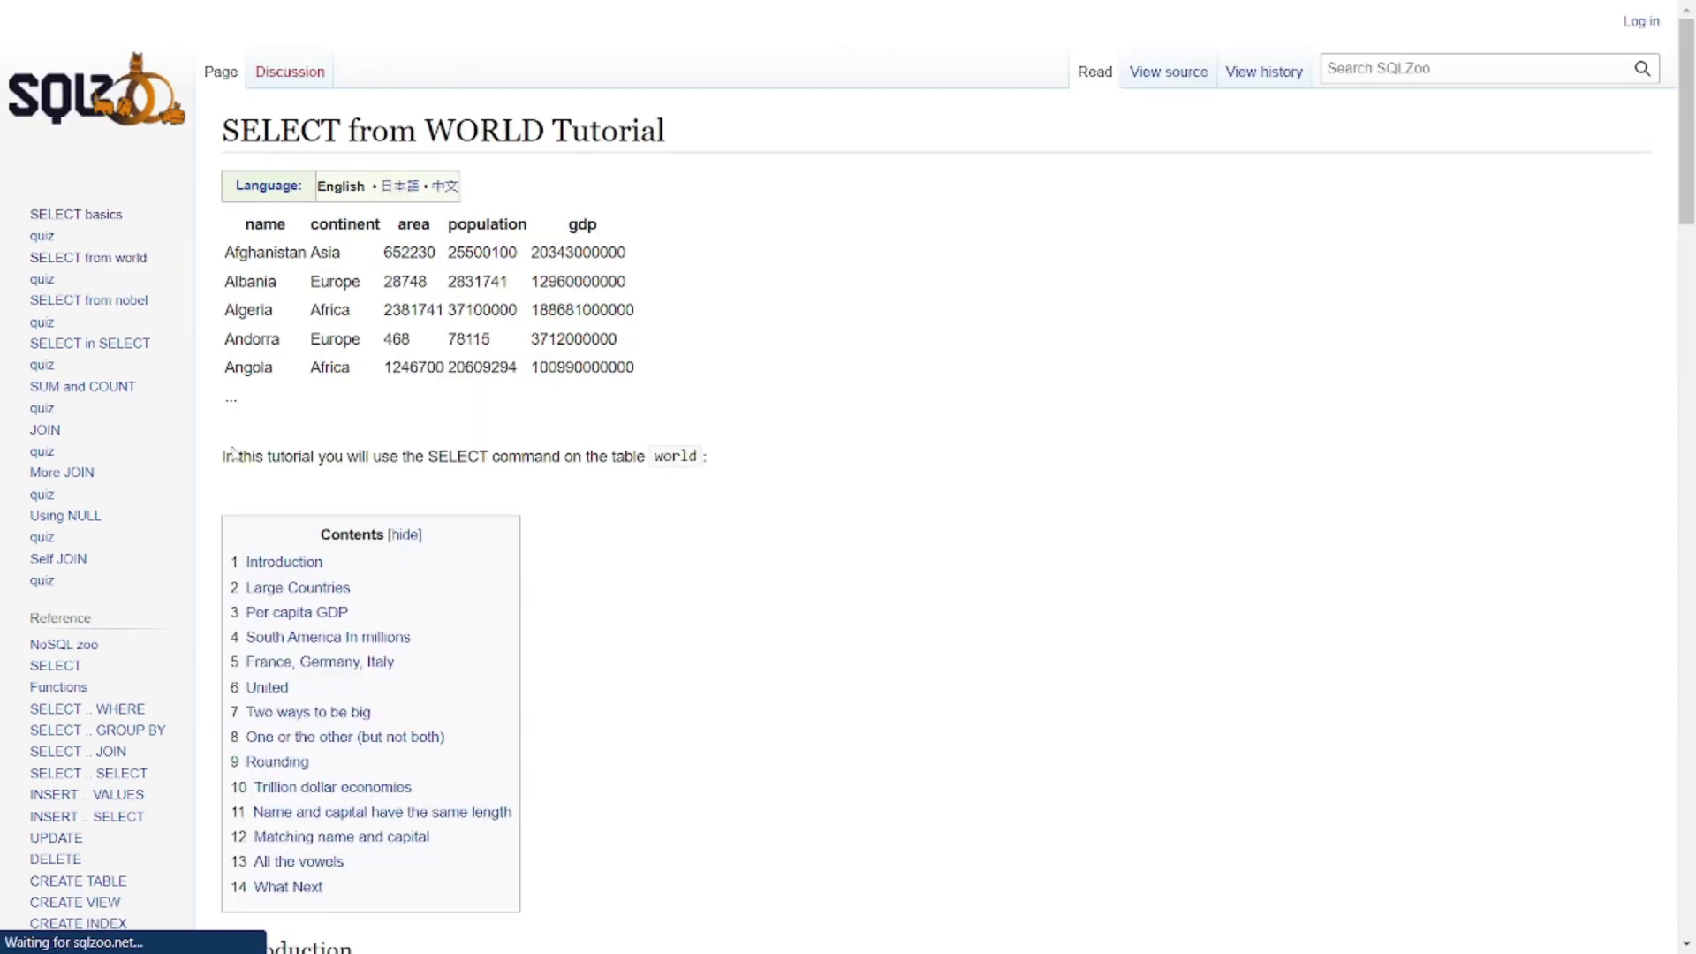
scroll(415, 424, down, 10)
click(334, 517)
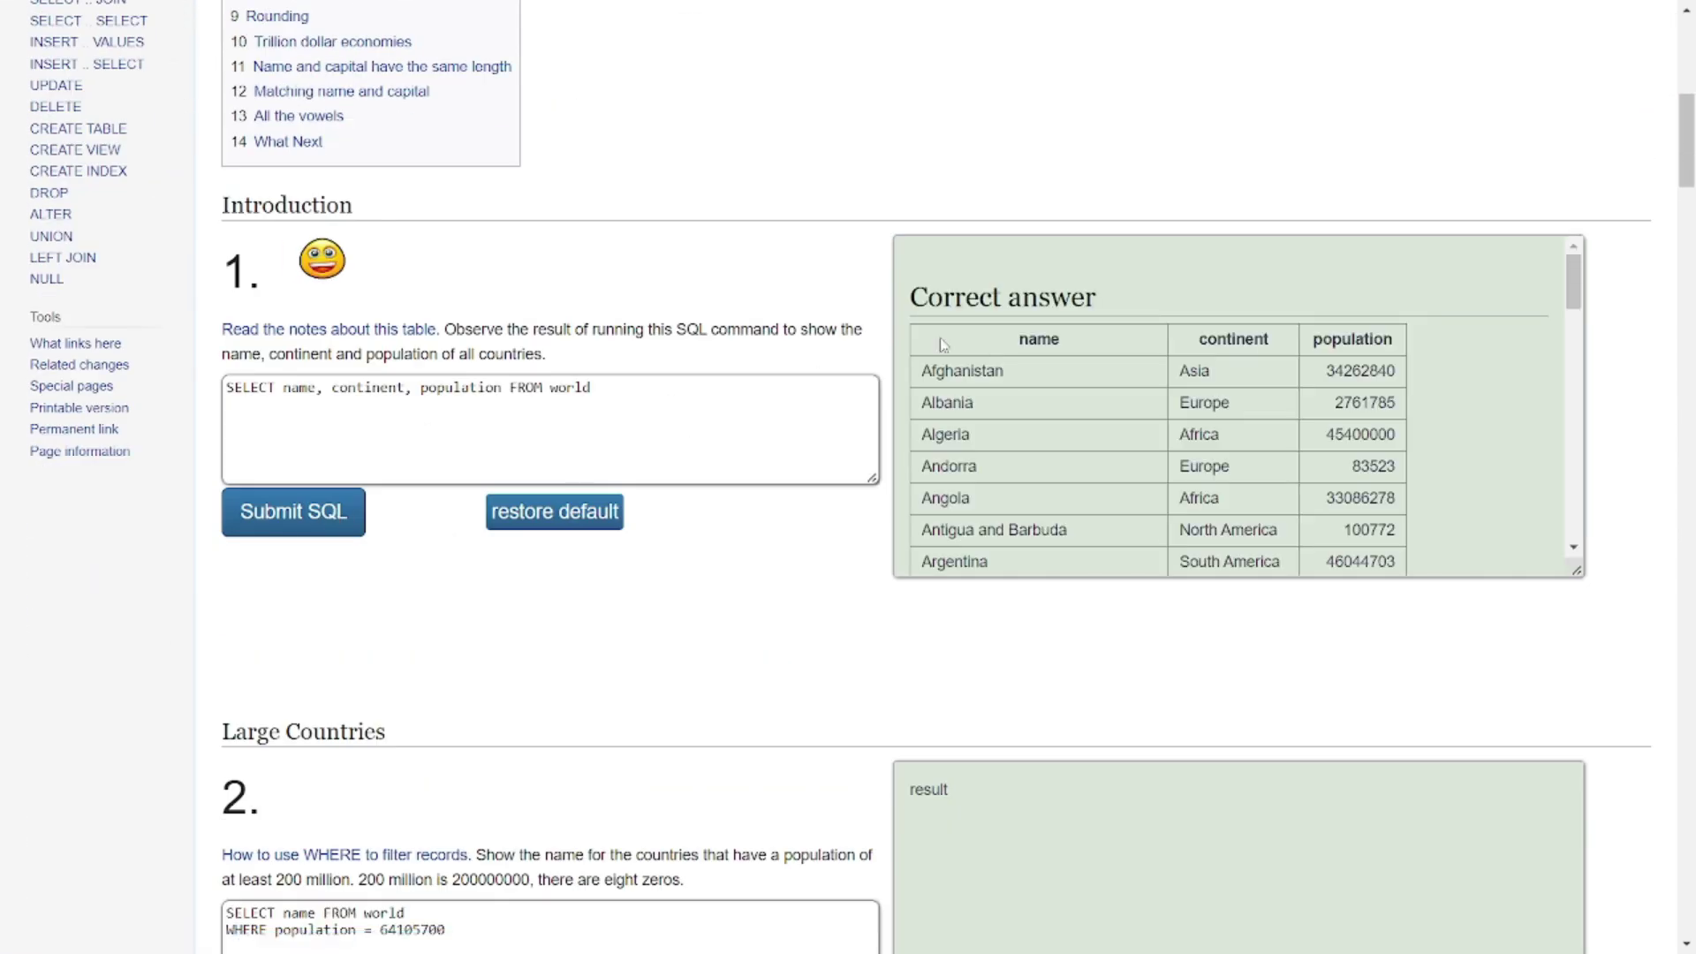
scroll(425, 306, down, 8)
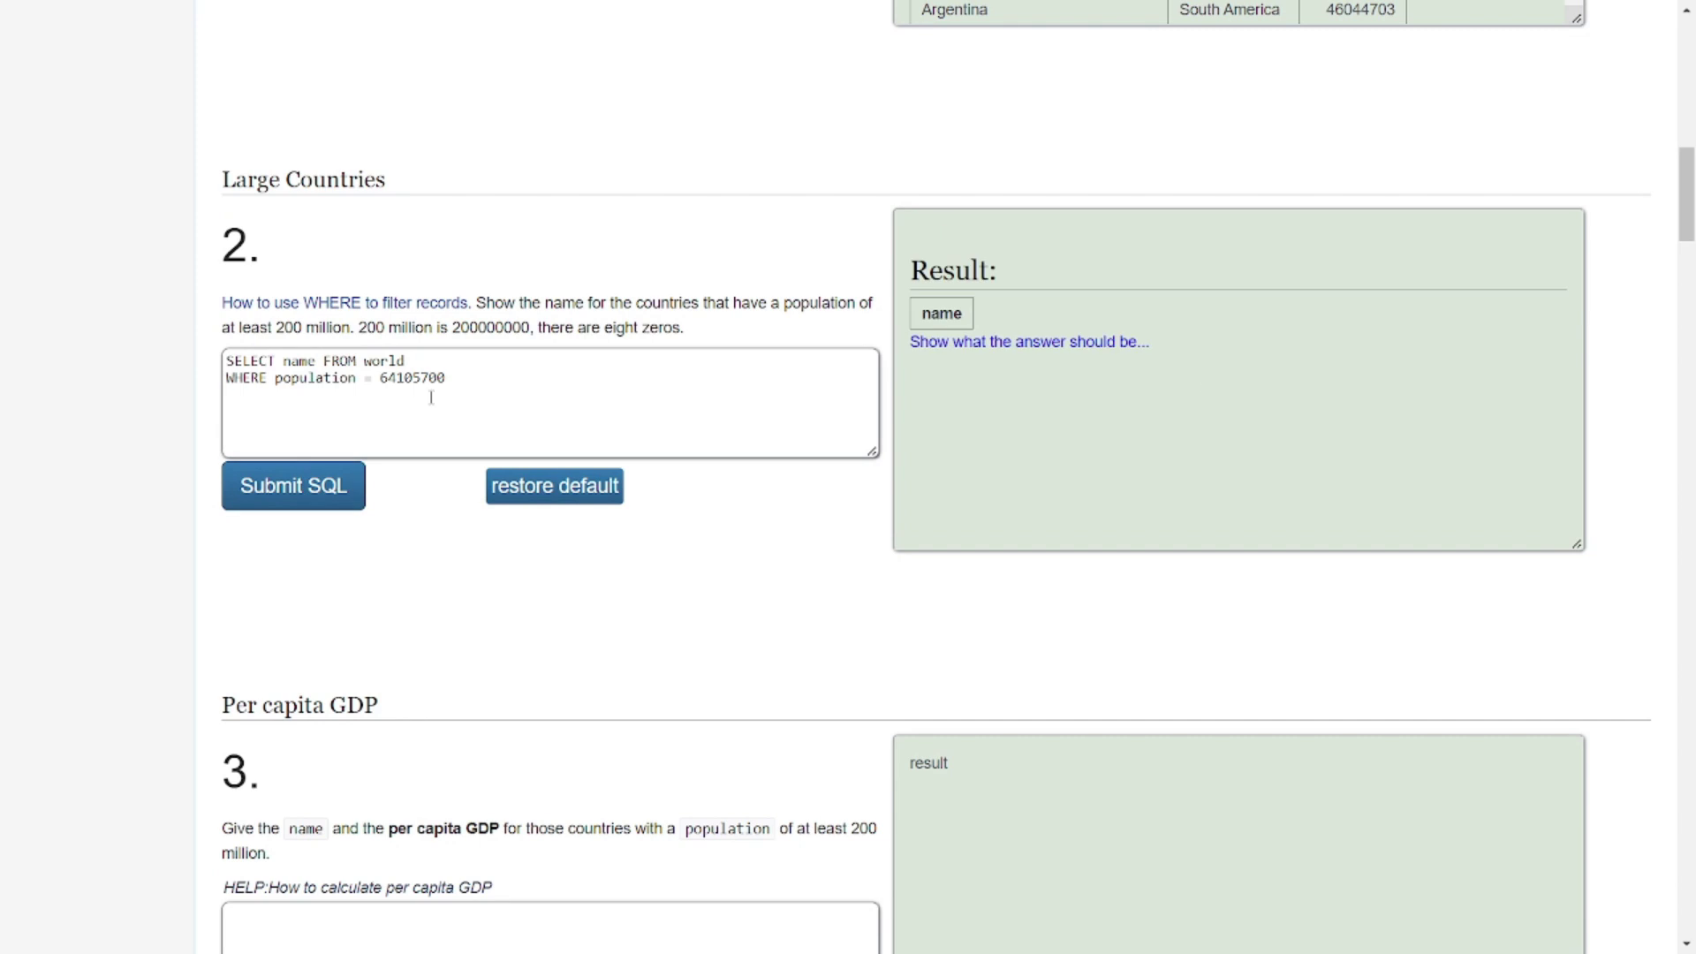
scroll(429, 394, down, 5)
scroll(689, 459, down, 3)
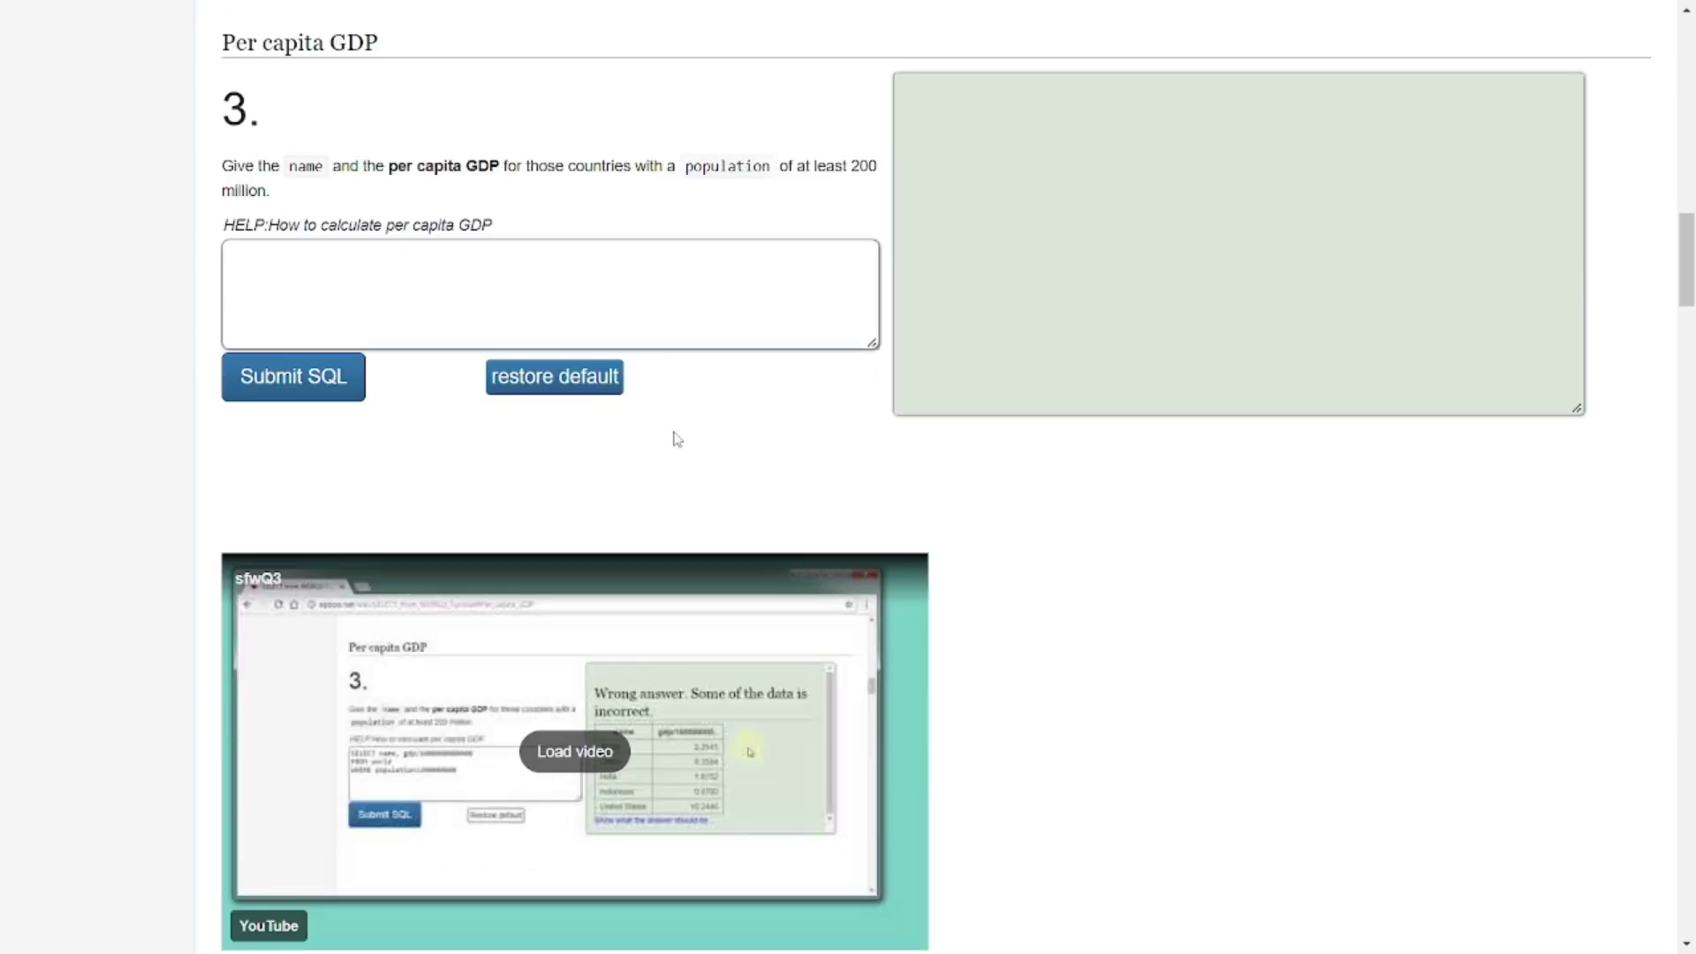
scroll(376, 455, down, 3)
scroll(166, 323, up, 8)
click(76, 408)
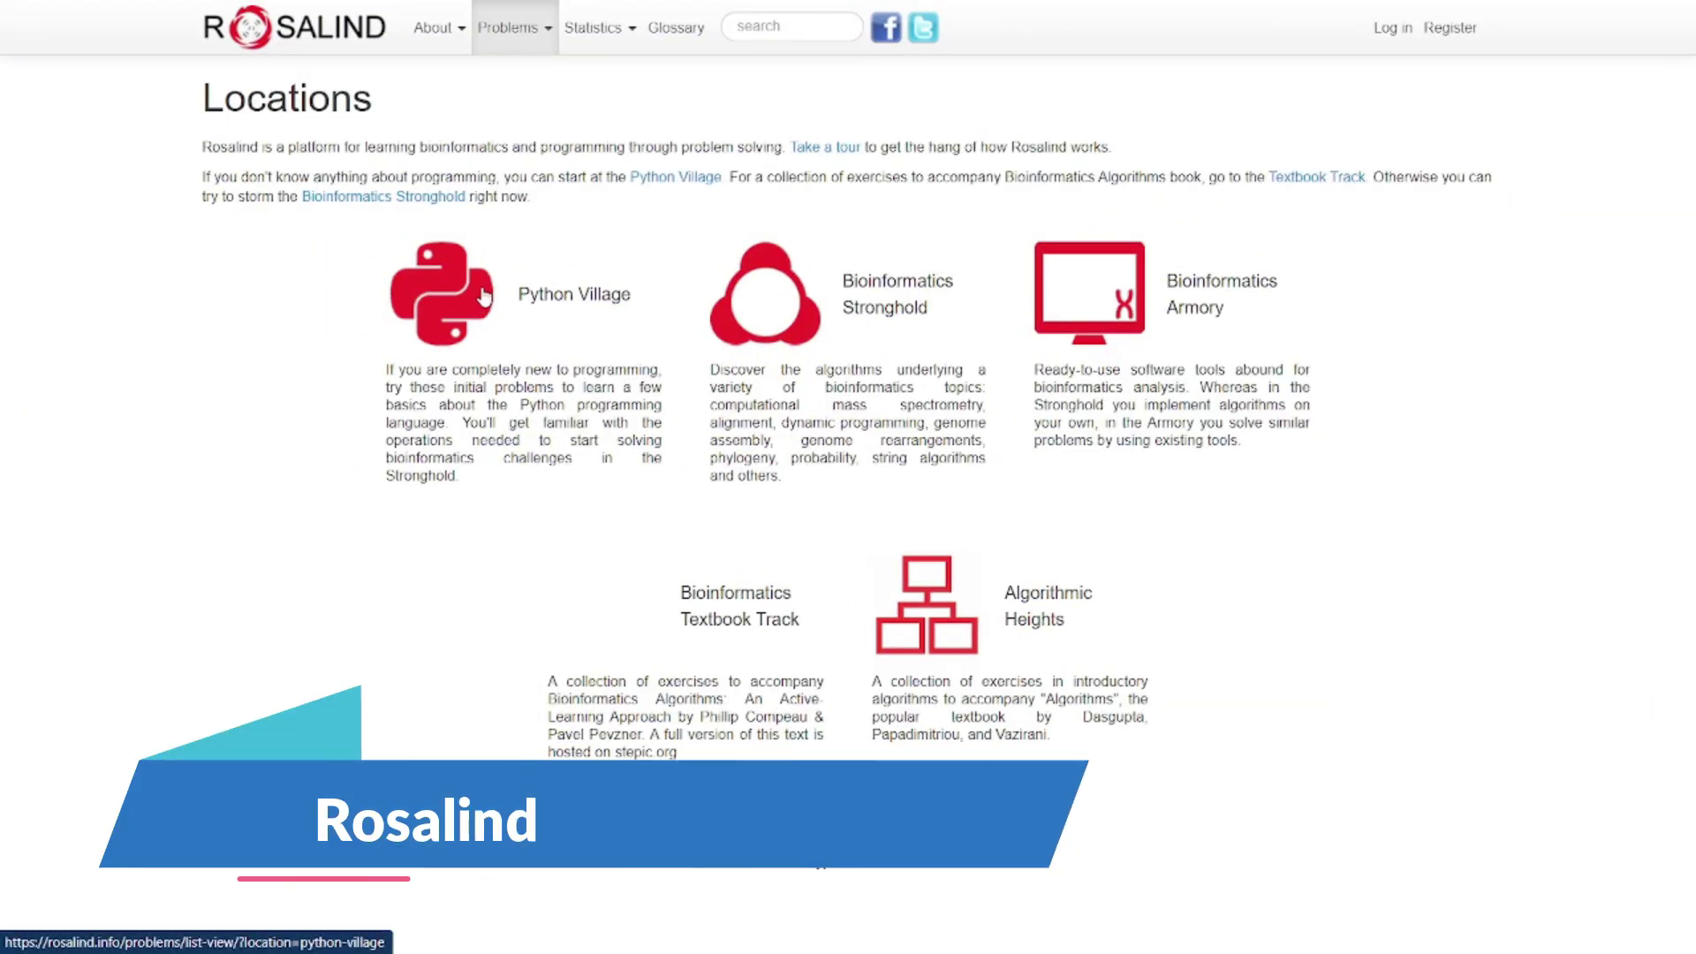
In Python Village, view Installing Python, then open Strings and Lists.
click(485, 296)
click(305, 236)
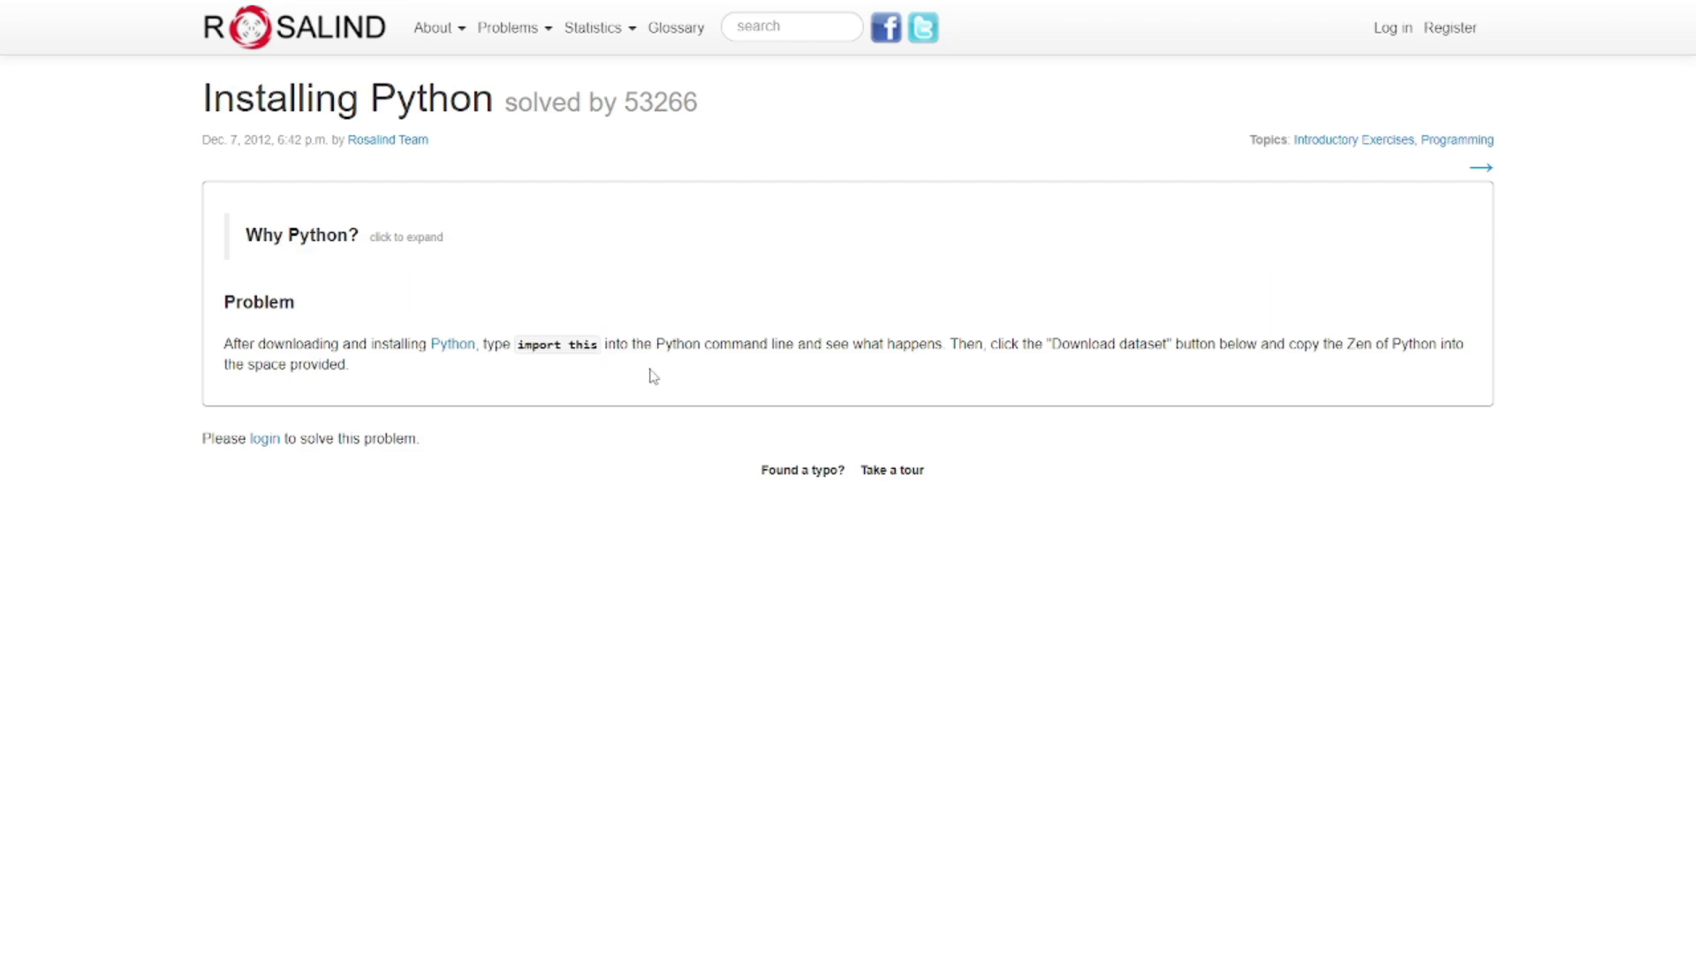
key(alt+Left)
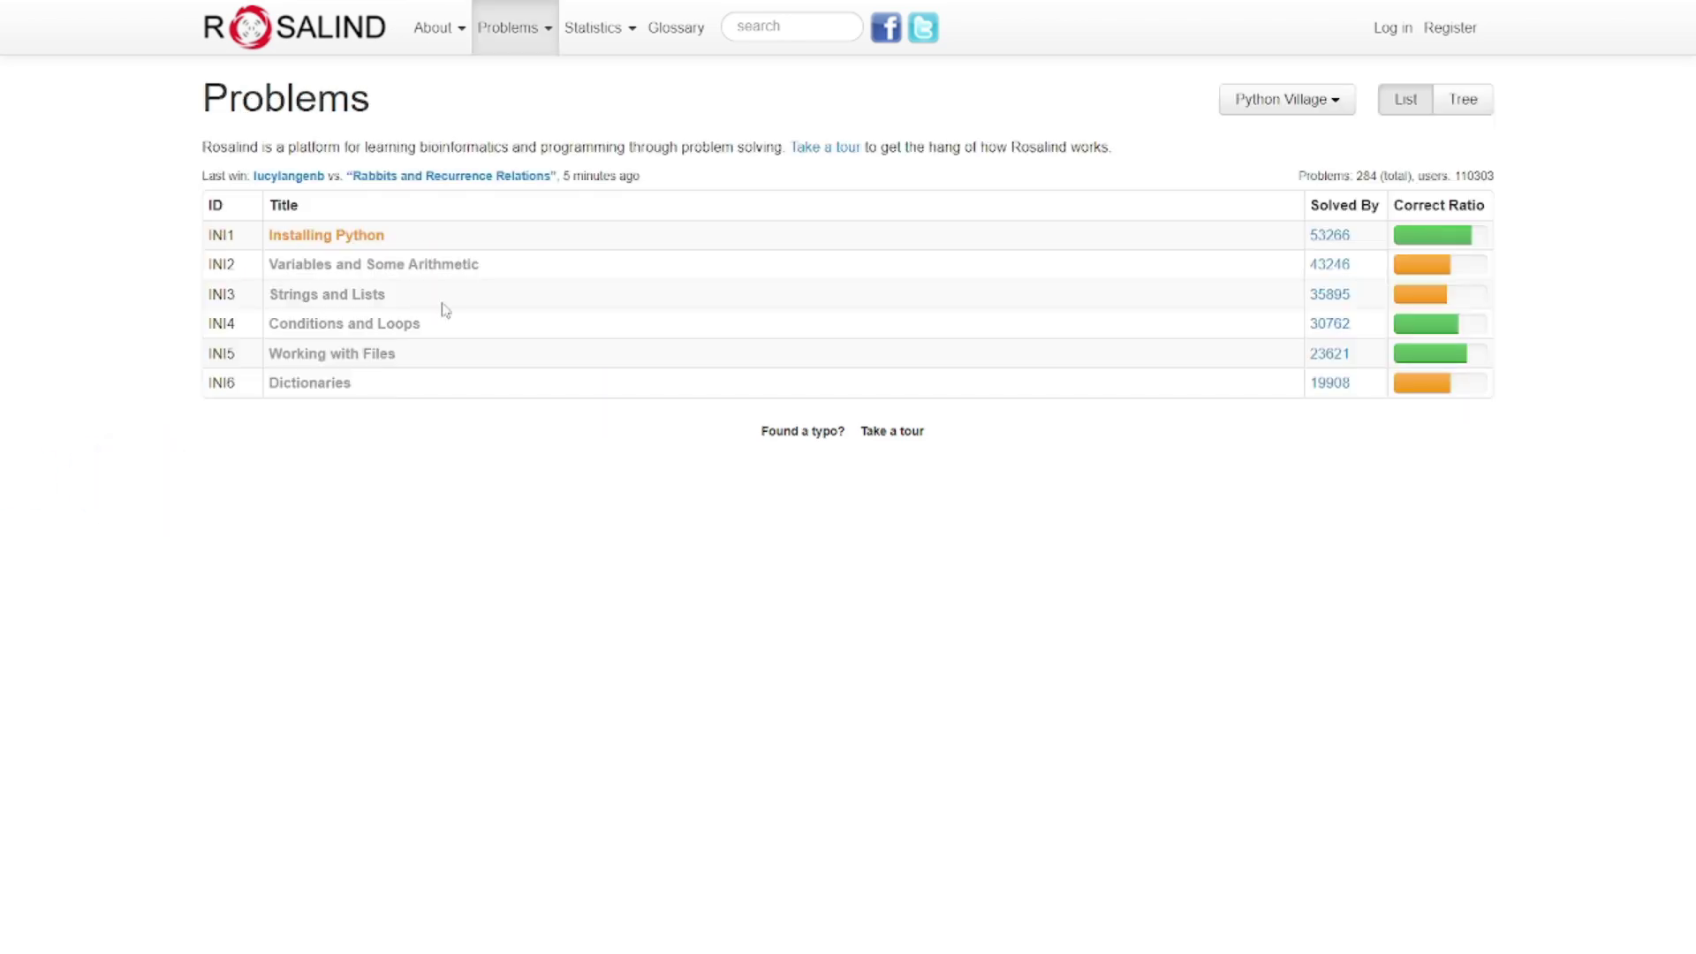
click(304, 294)
Highlight the sample dataset, Humpty Dumpty sample output, and Given/Return lines of Strings and Lists.
drag(220, 473, 397, 497)
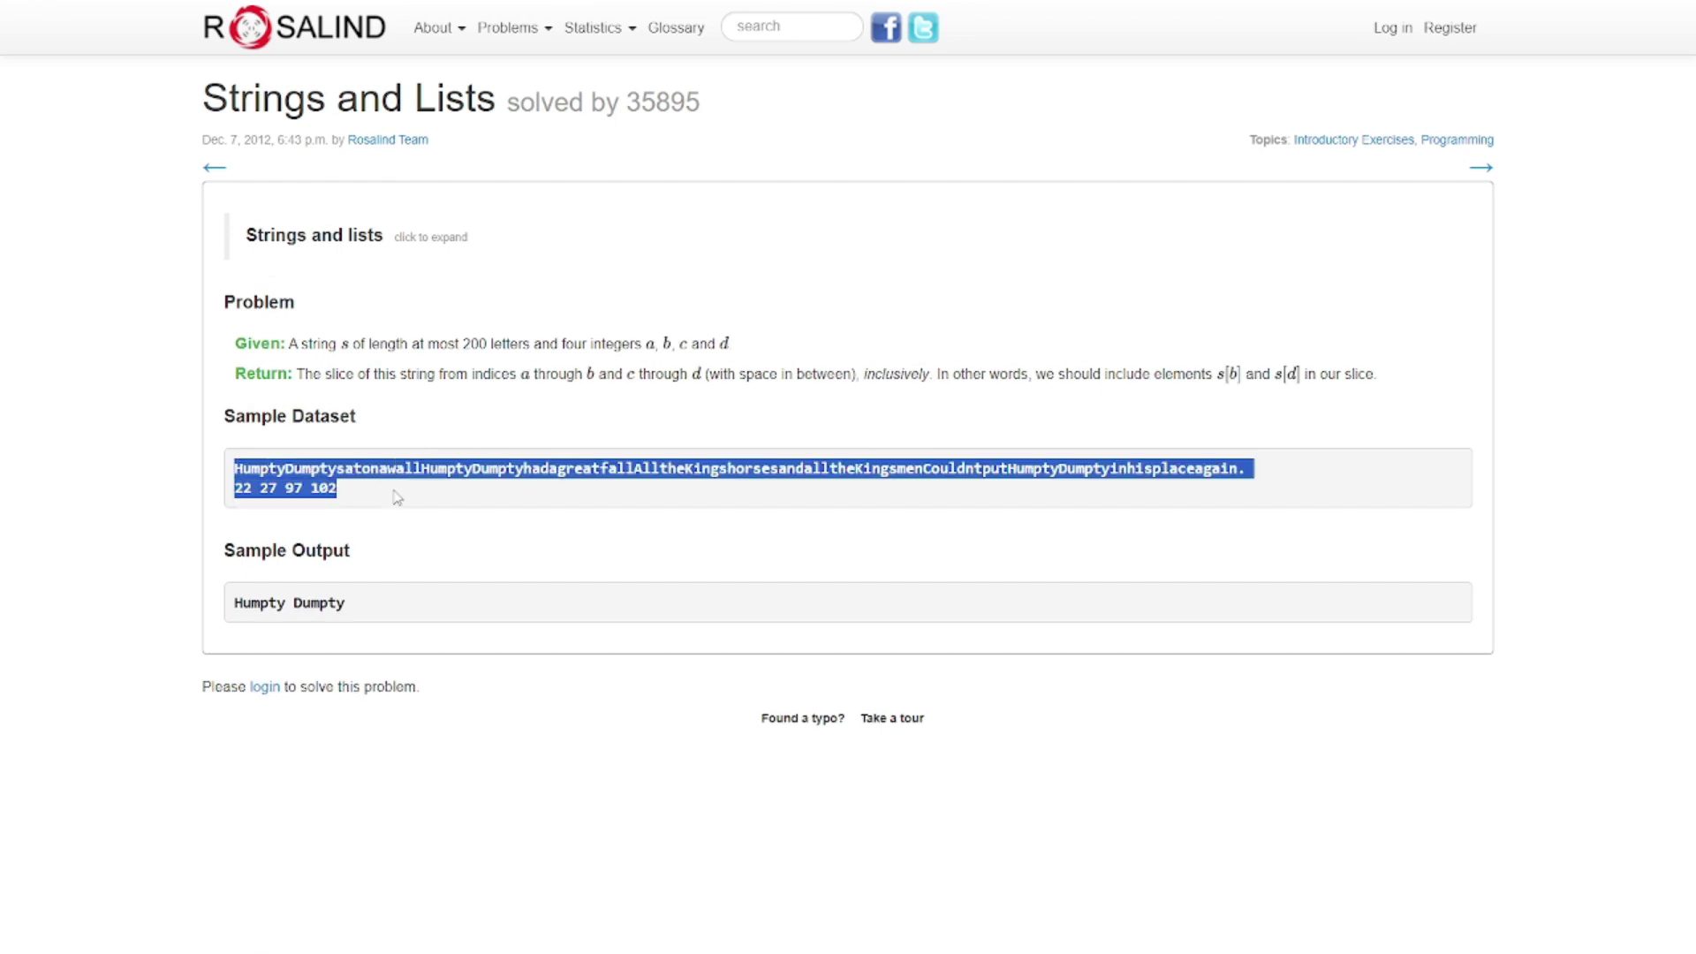
click(371, 547)
drag(363, 614, 206, 597)
click(328, 354)
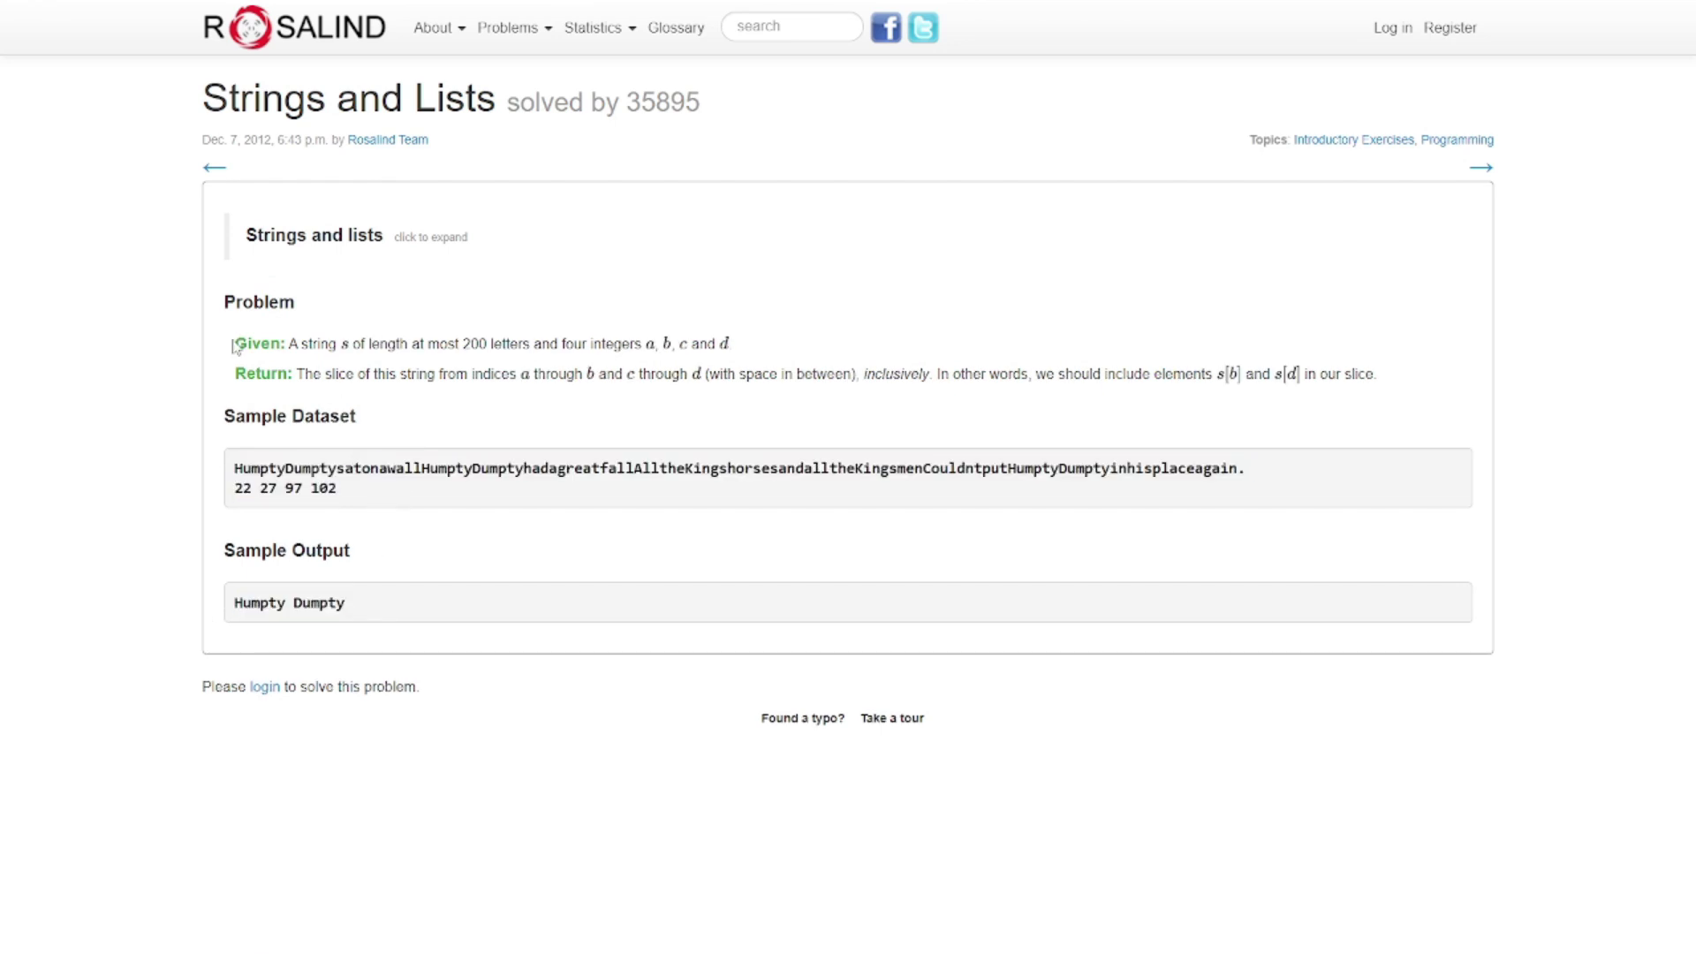
drag(232, 341, 1377, 370)
click(1154, 404)
Step back through Variables and Some Arithmetic to Installing Python, then open Bioinformatics Textbook Track.
click(223, 171)
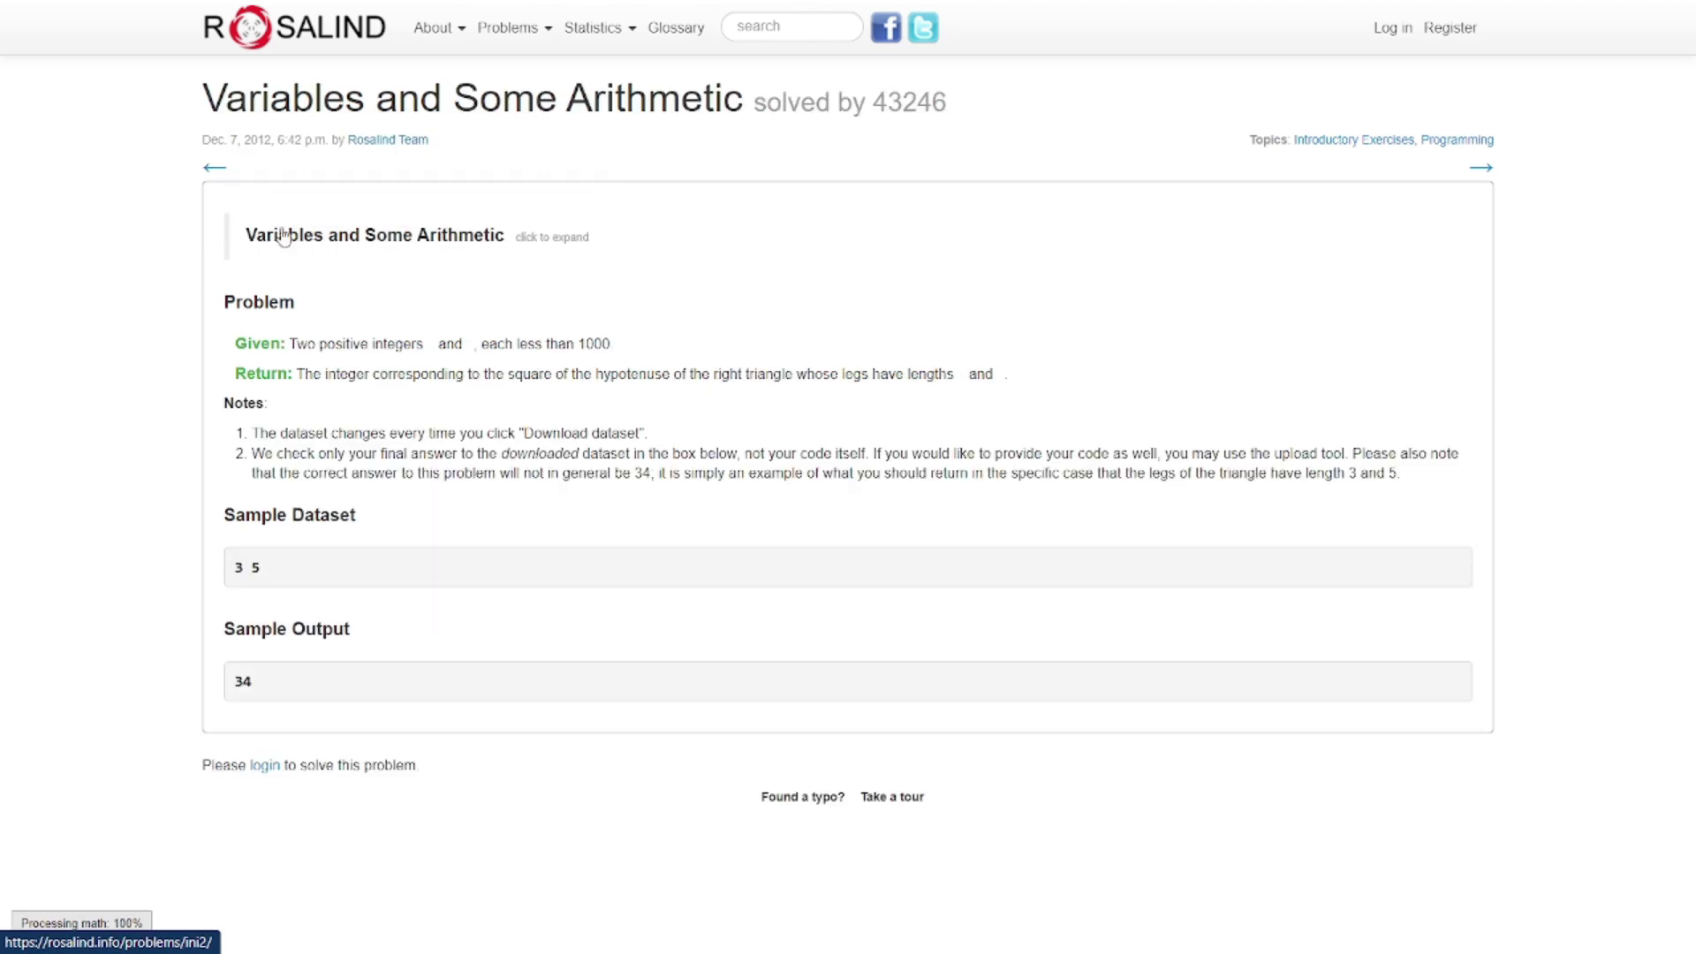
click(216, 167)
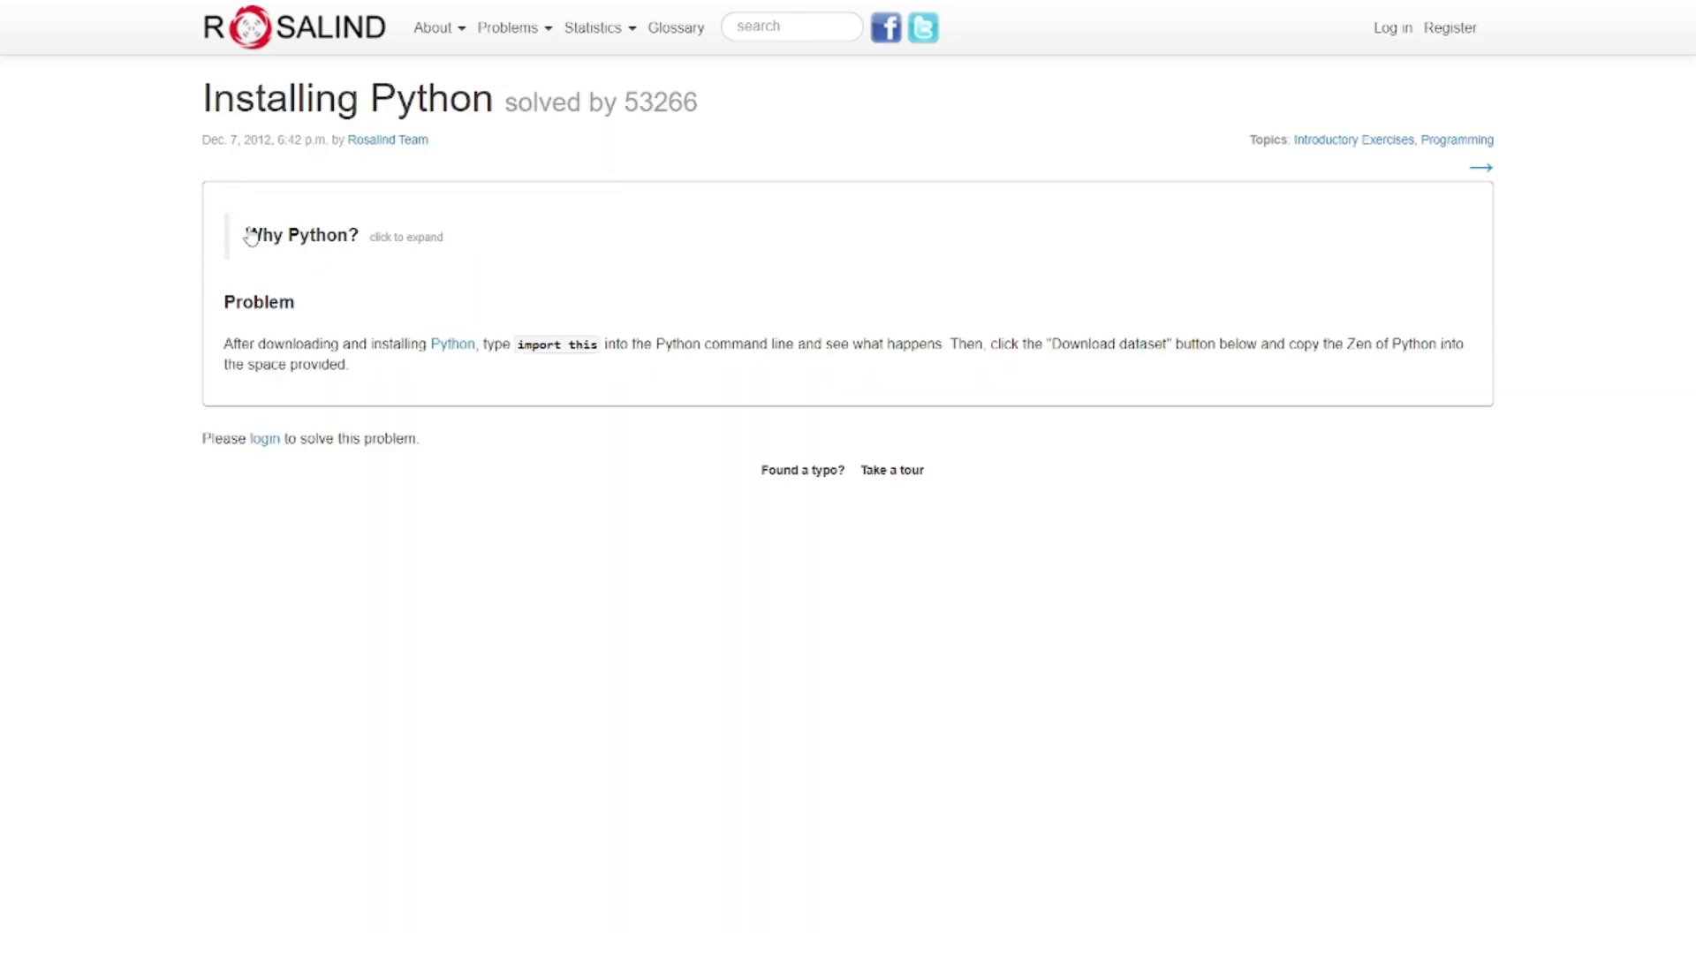
scroll(251, 236, left, 5)
scroll(273, 234, left, 5)
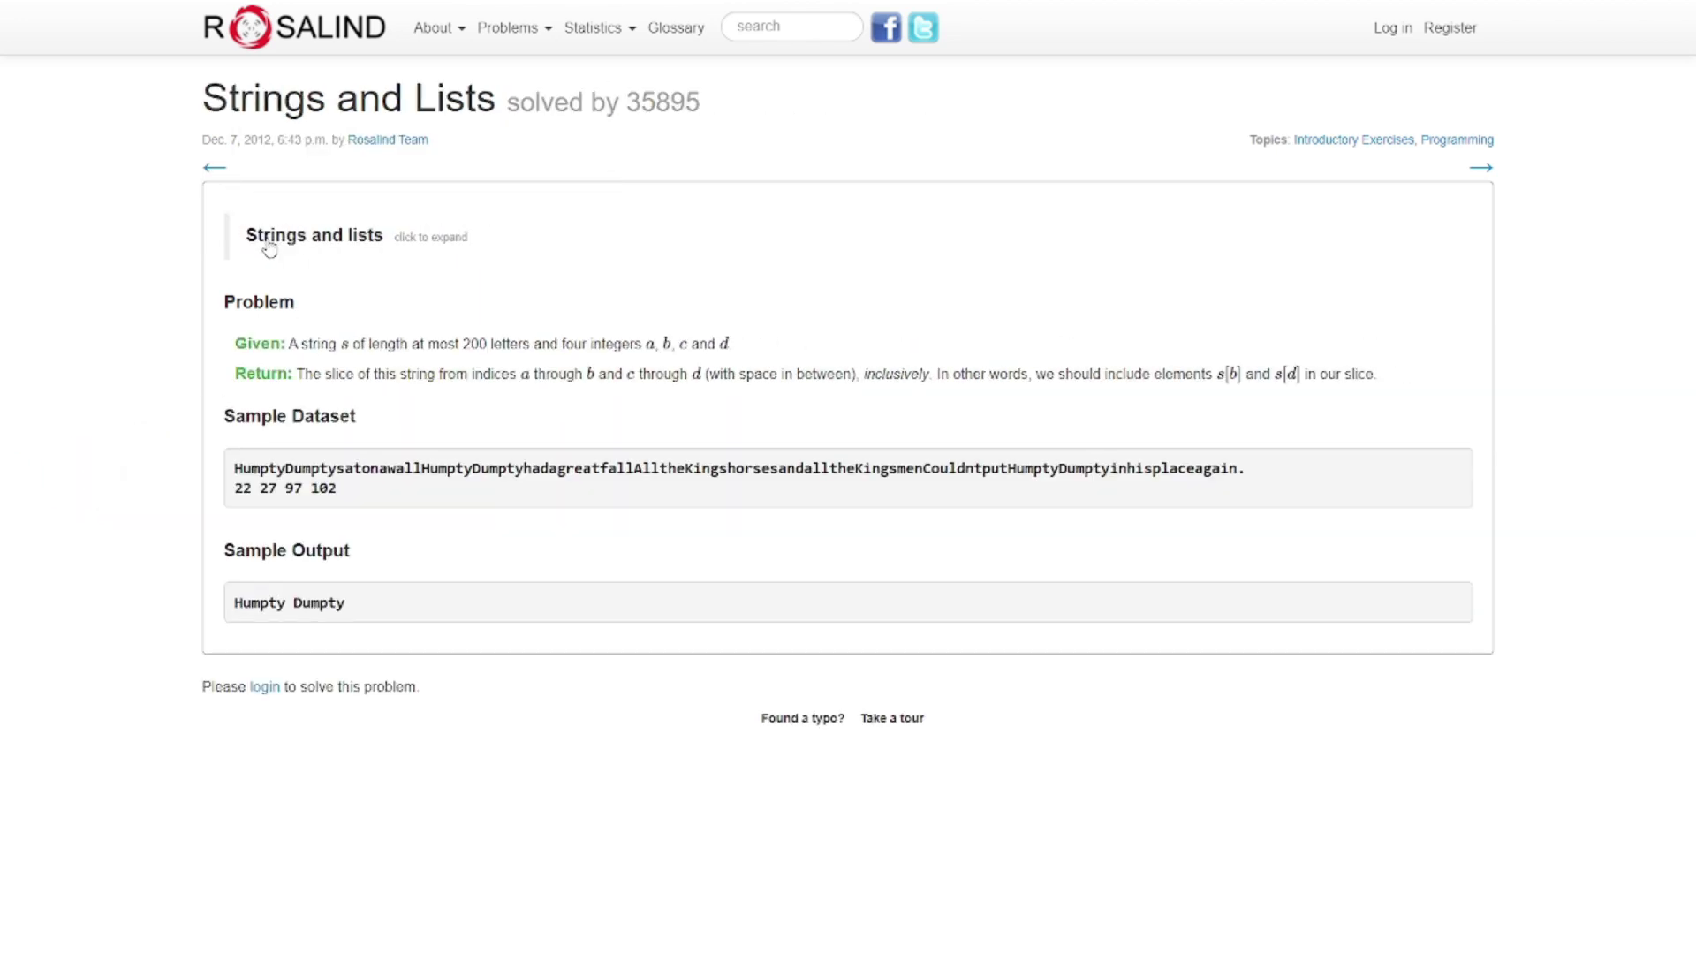
scroll(270, 248, left, 5)
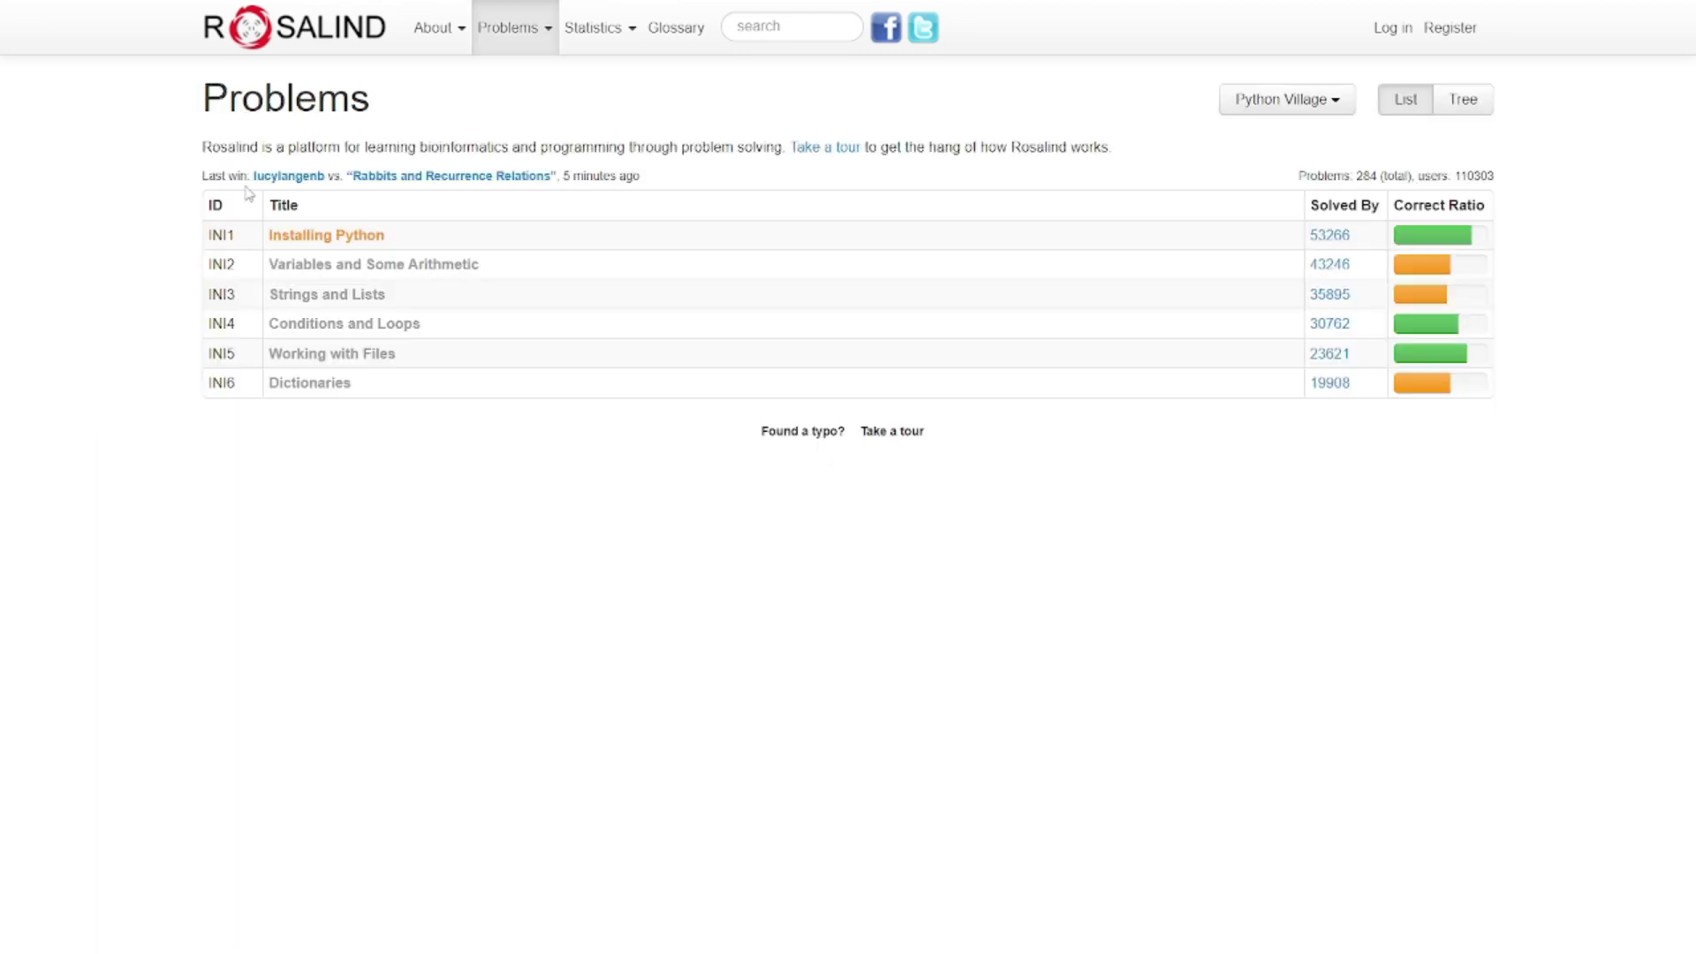
scroll(421, 316, left, 5)
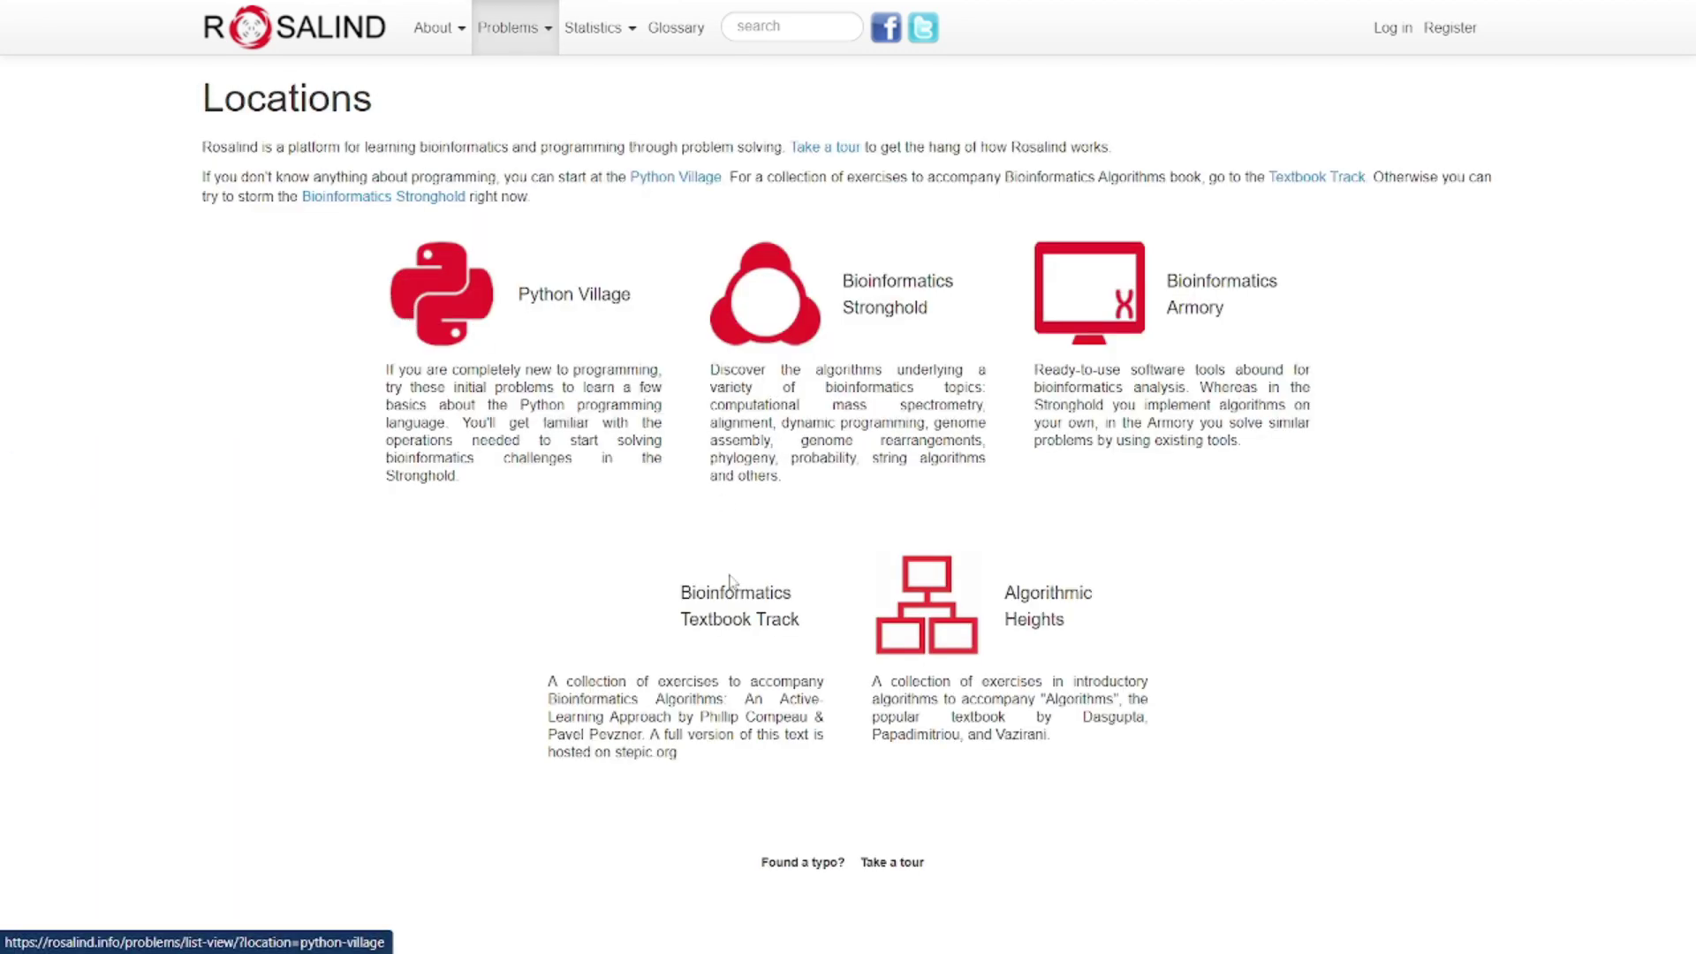
click(744, 658)
scroll(542, 486, down, 2)
scroll(413, 417, down, 9)
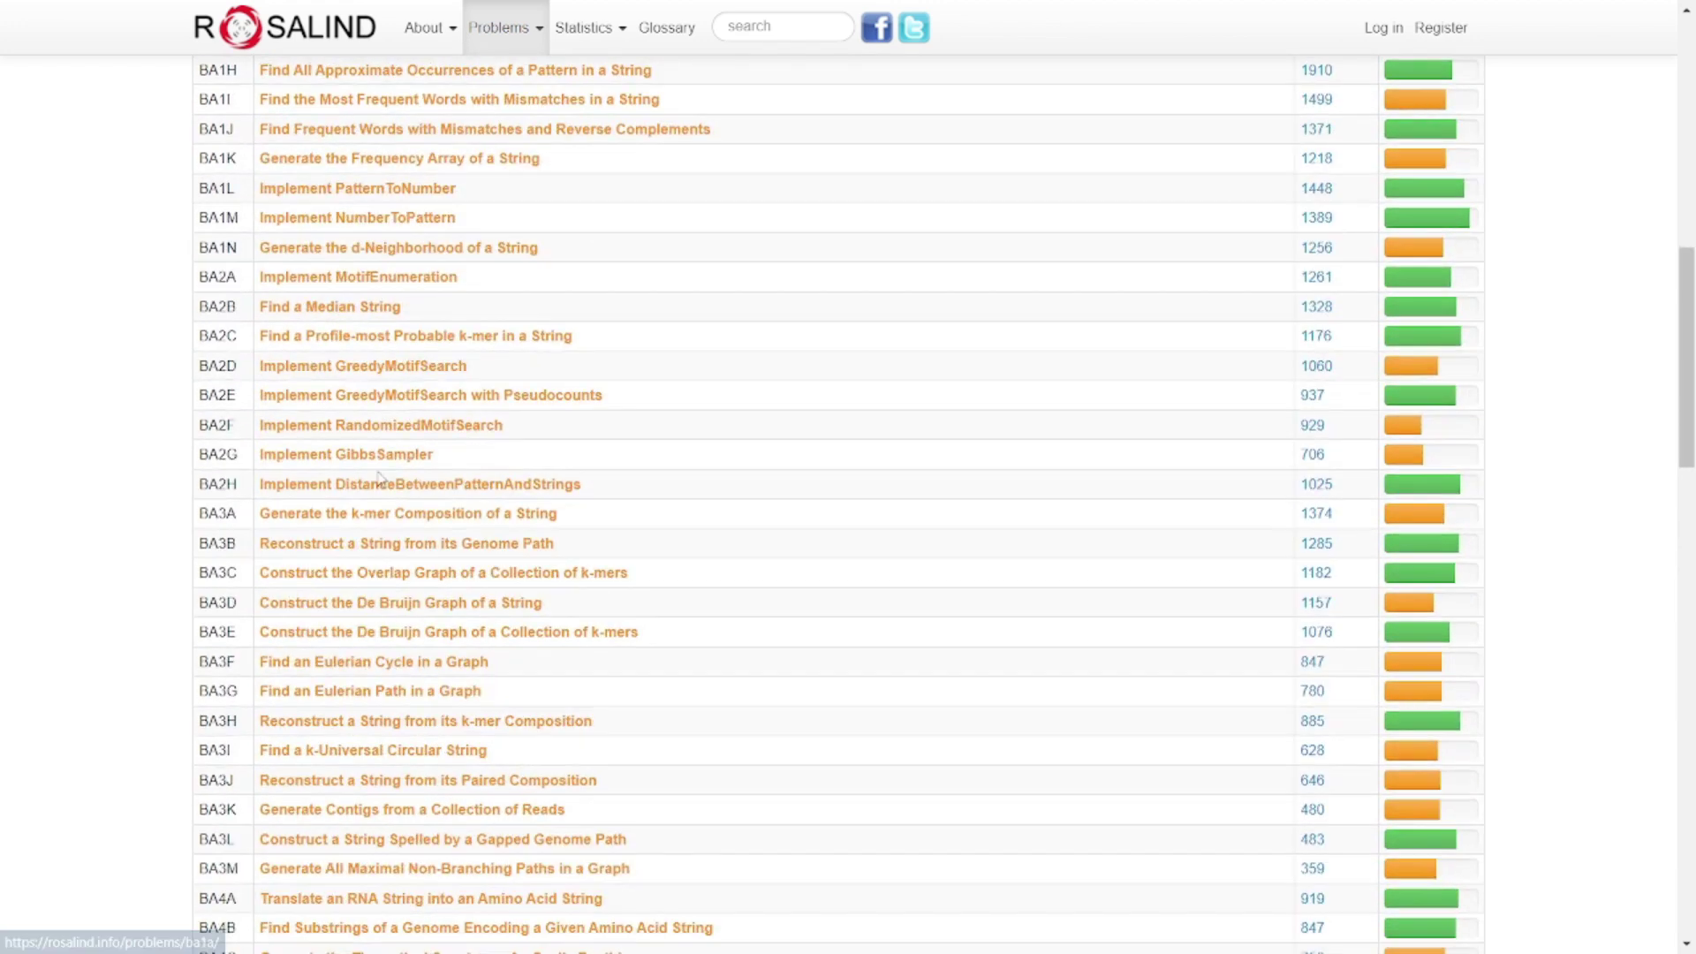